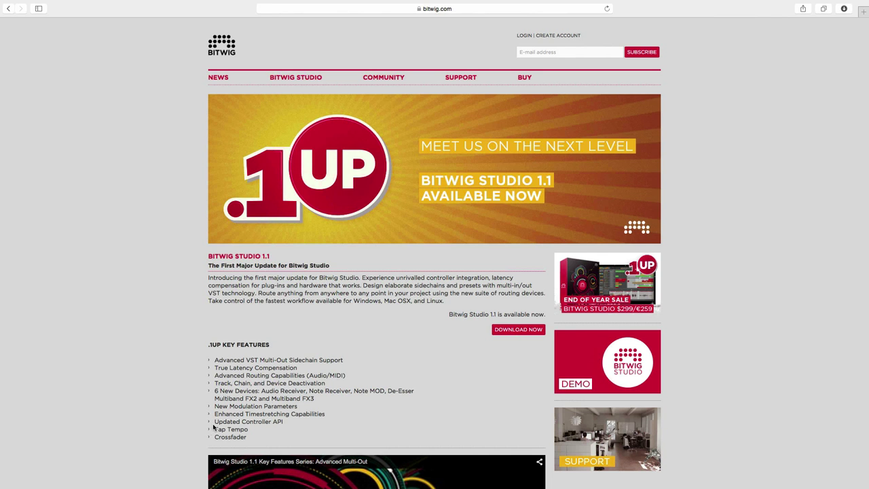
Switch to Bitwig Studio and toggle the mixer's crossfader section off and on again
key("super+Tab")
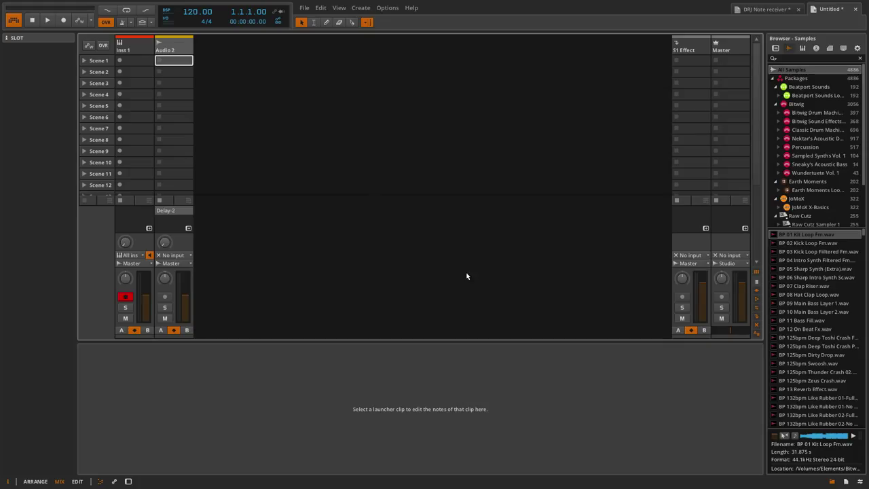
left_click(756, 333)
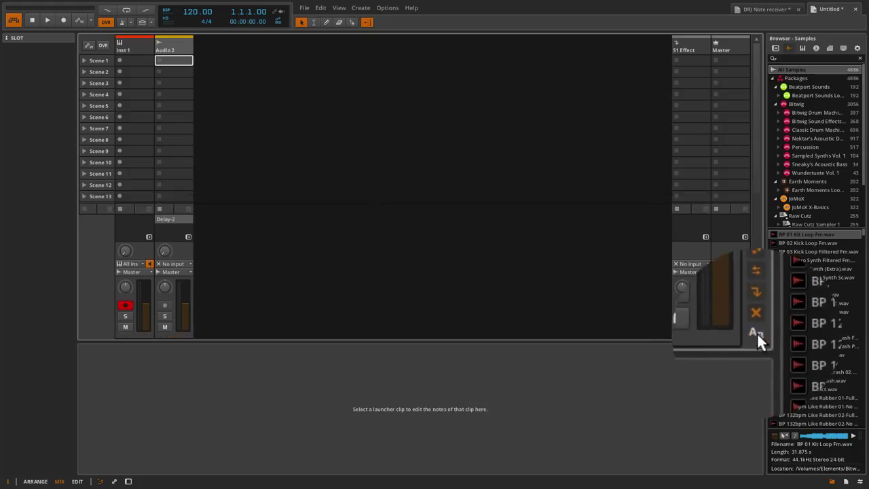
left_click(757, 332)
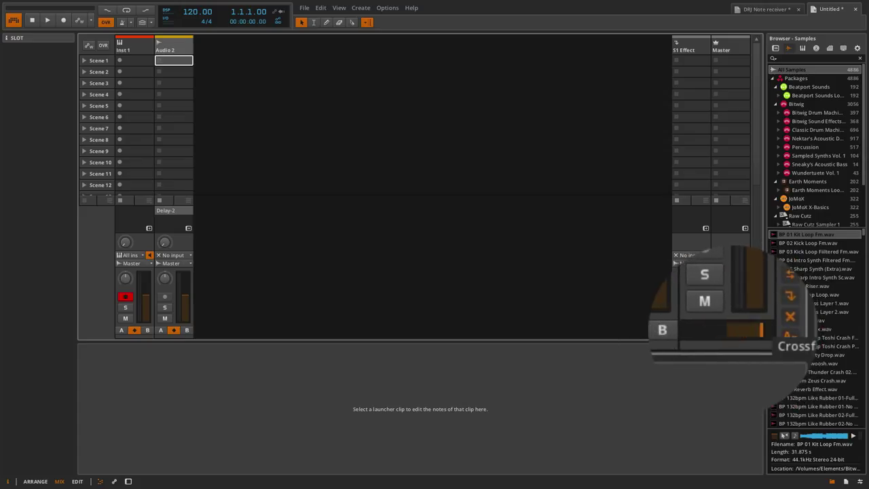
Move the master track's crossfader toward the A side and back to the centre
left_click_drag(740, 331, 721, 331)
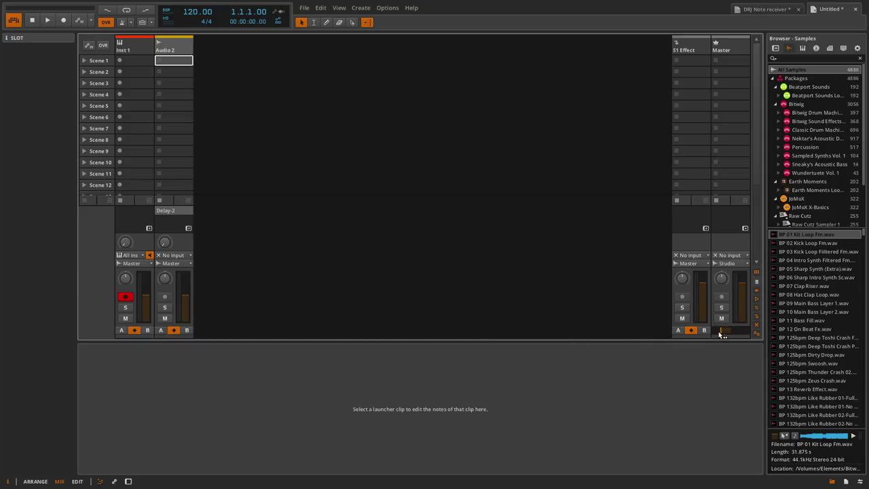
mouse_move(722, 333)
left_mouse_down()
mouse_move(718, 341)
mouse_move(740, 334)
mouse_move(732, 333)
left_mouse_up()
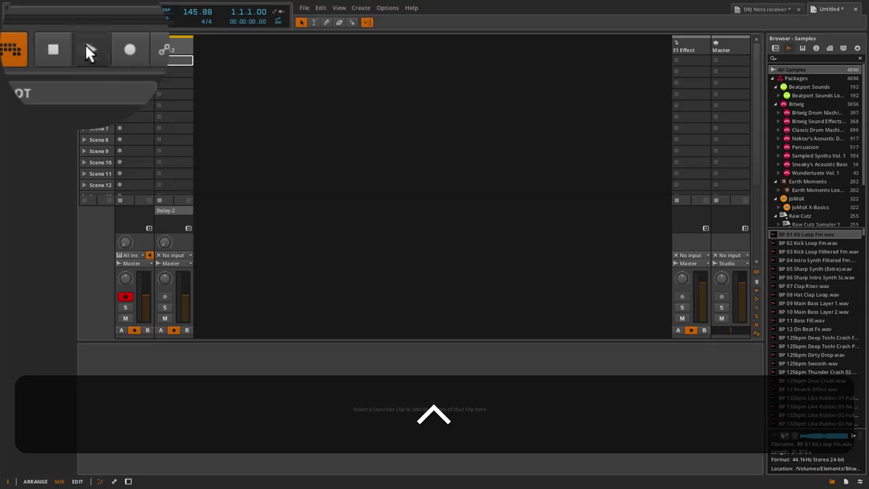
Set the project tempo to 120 BPM
double_click(192, 14)
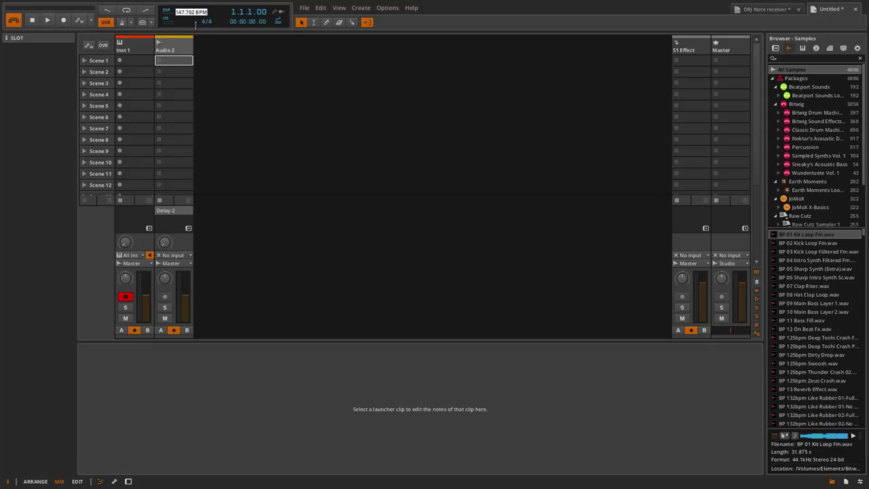
type("120")
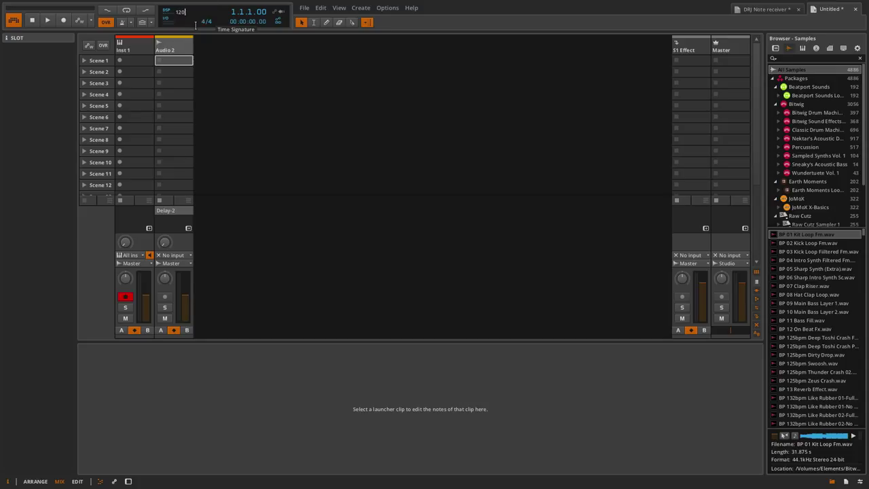
key("Return")
left_click(233, 62)
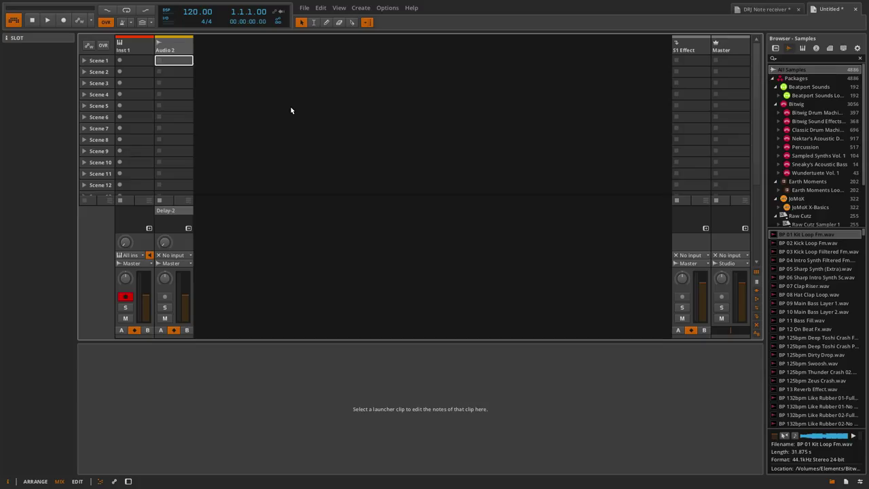
Load BP 02 Kick Loop Fm.wav into Audio 2's Scene 1 slot to view its stretch mode options, and delete the clip
left_click_drag(805, 243, 183, 61)
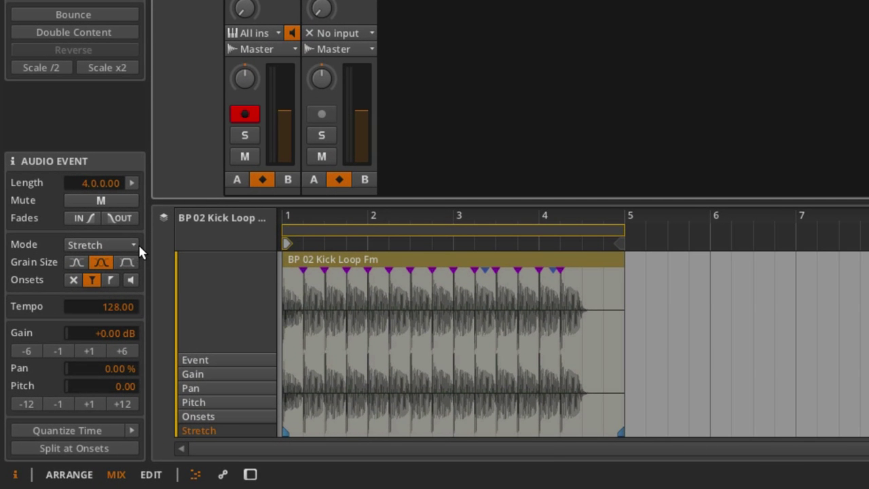
left_click(134, 242)
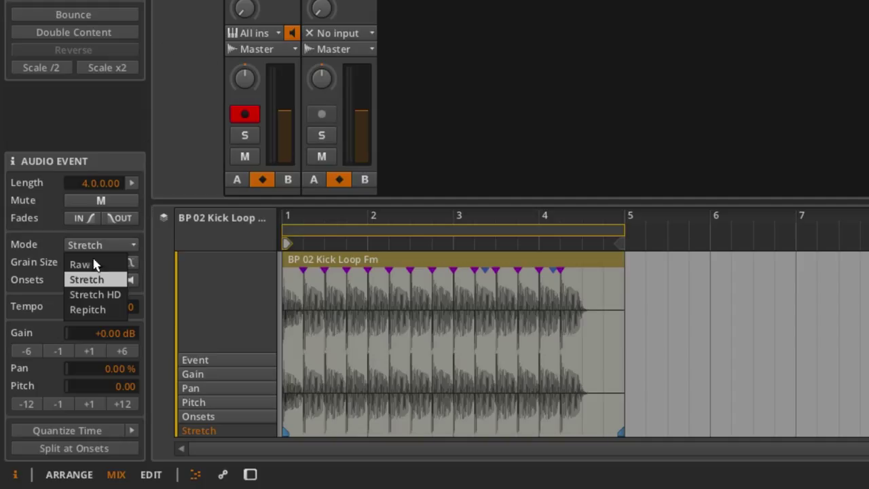
left_click(28, 269)
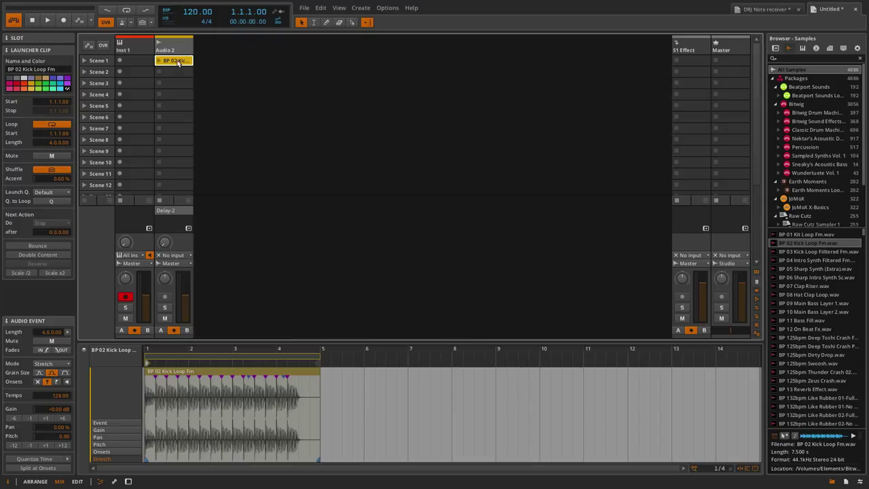
key("Delete")
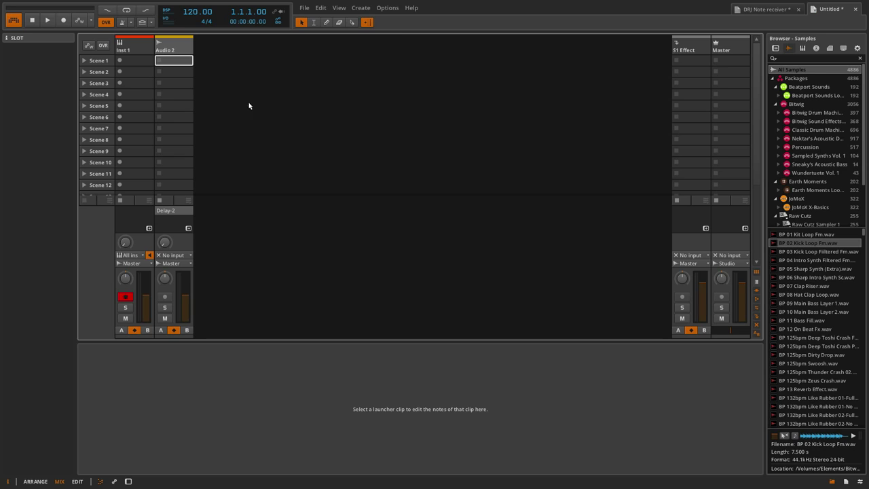
Create an instrument track with the Polysynth device and add an empty launcher clip in its Scene 1 slot
left_click(775, 49)
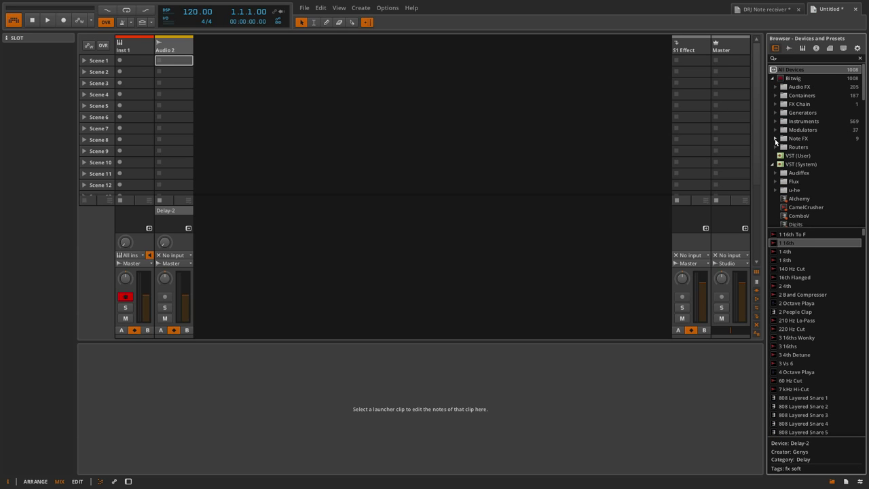
left_click(775, 121)
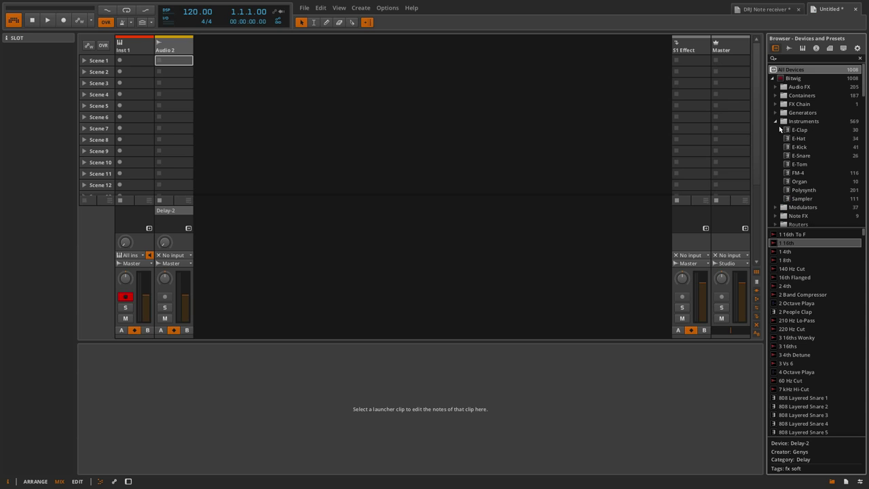
left_click(801, 190)
left_click_drag(646, 197, 213, 57)
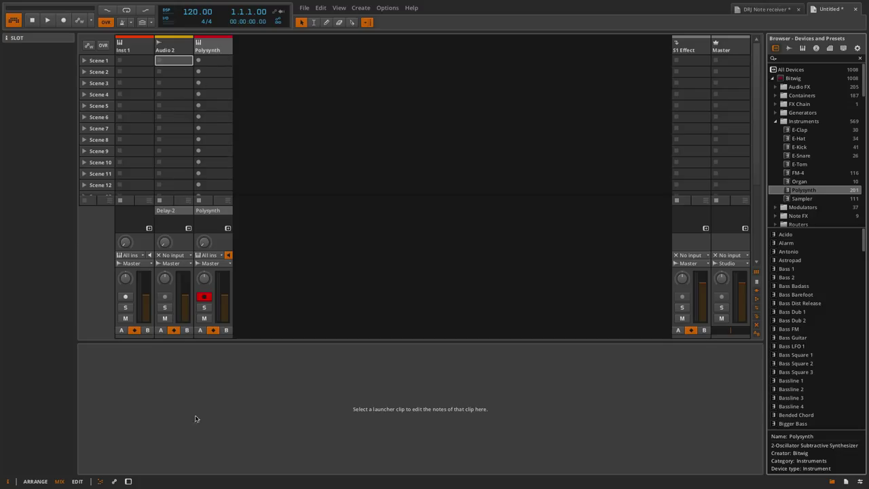
double_click(215, 62)
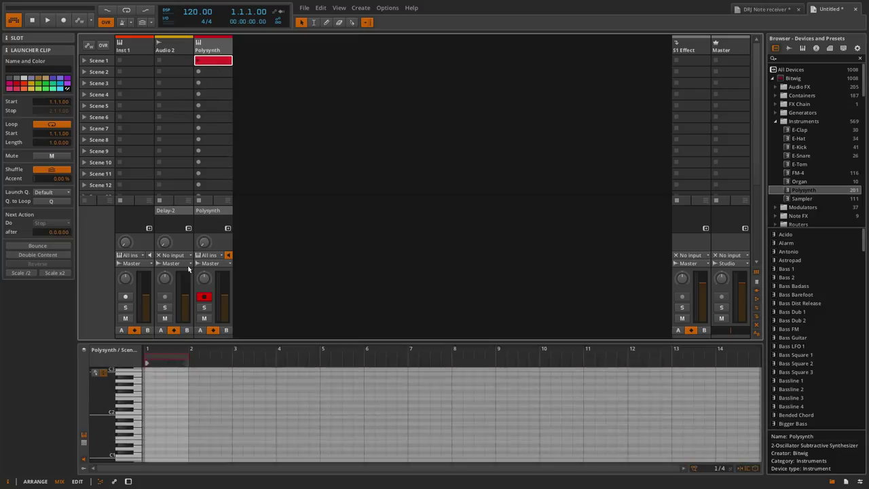
Add a Flanger after the Polysynth in the Polysynth track's device chain
left_click(209, 50)
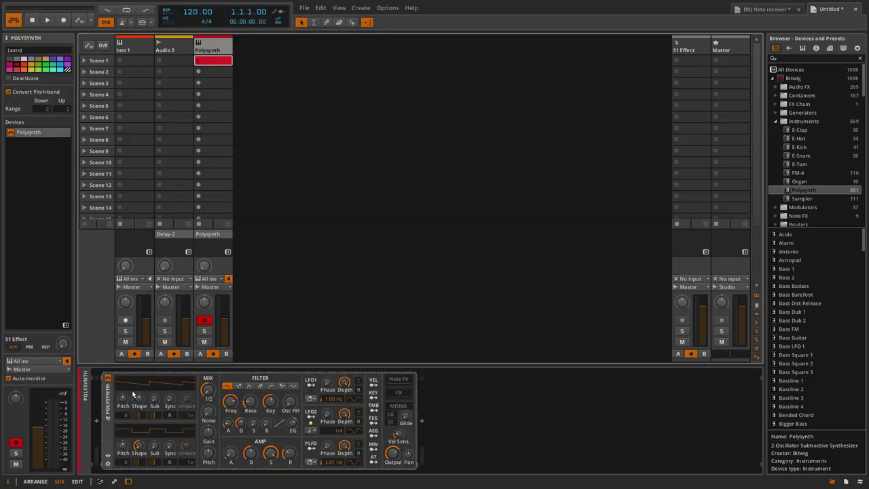
left_click(422, 424)
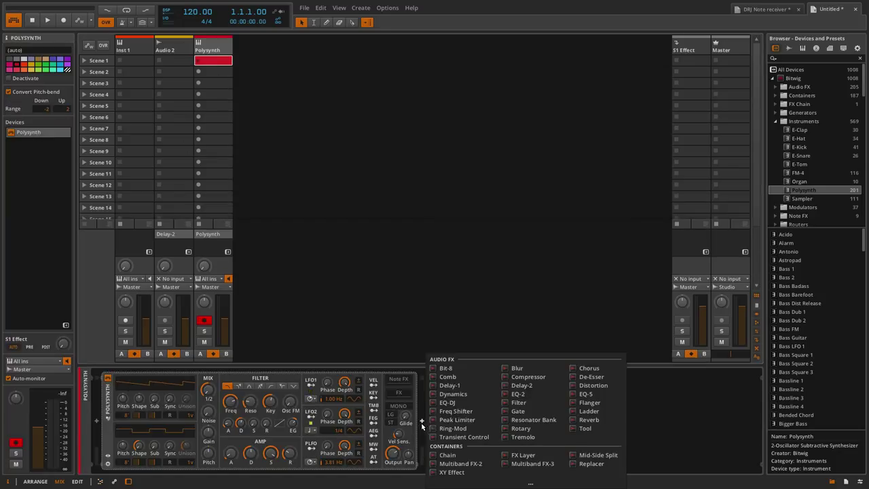
double_click(588, 404)
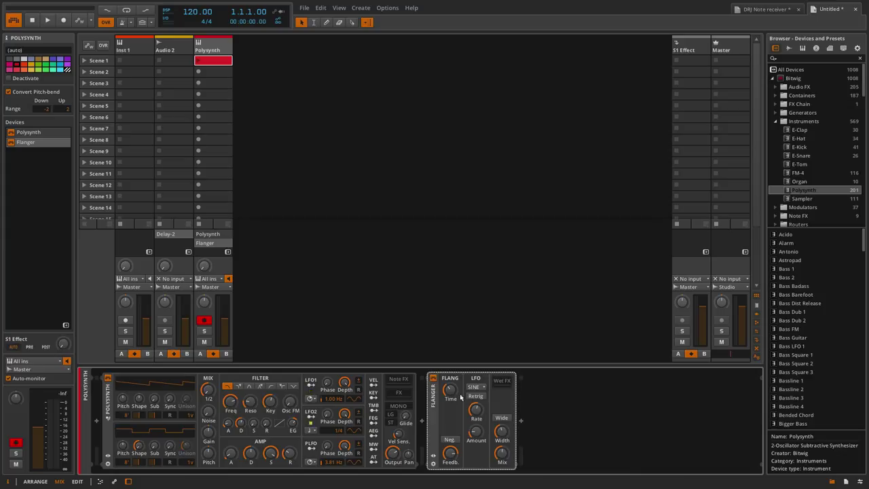
Collapse the Flanger and duplicate it repeatedly to build a long chain of Flangers on the Polysynth track
left_click(432, 421)
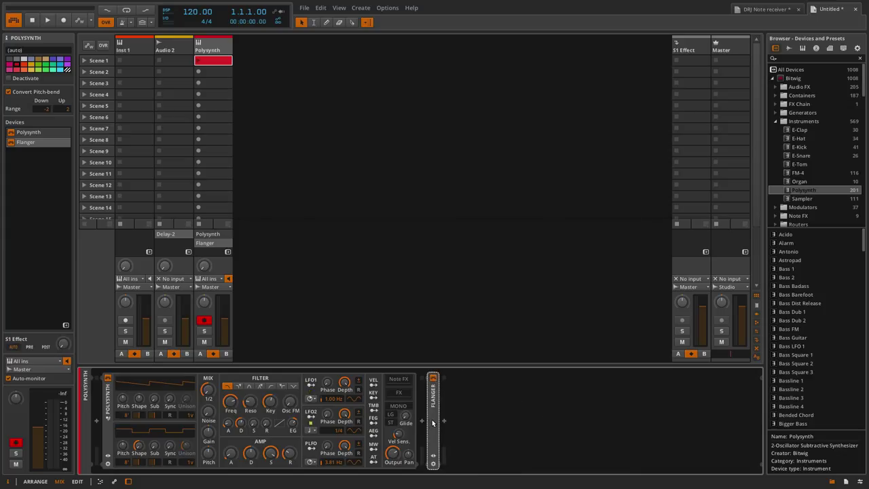
key("super+d")
key("super+d")
key("super+d")
key("super+d")
key("super+d")
key("super+d")
key("super+d")
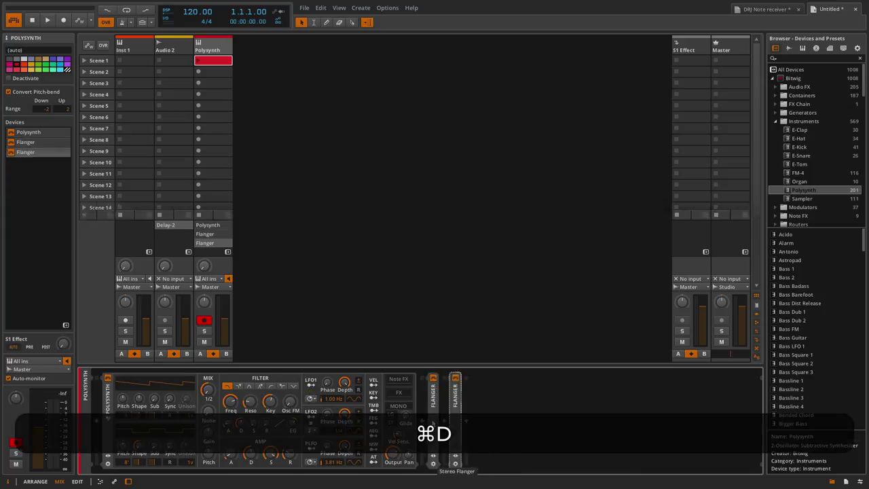
key("super+d")
key("super+d")
key("super+d")
key("super+d")
key("super+d")
key("super+d")
key("super+d")
key("super+d")
key("super+d")
key("super+d")
key("super+d")
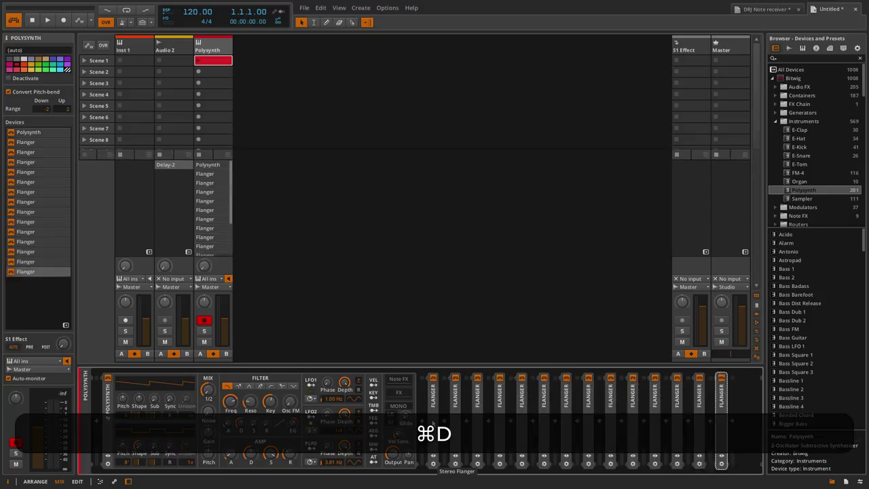
key("super+d")
key("super+d")
key("super+d")
key("super+d")
key("super+d")
key("super+d")
key("super+d")
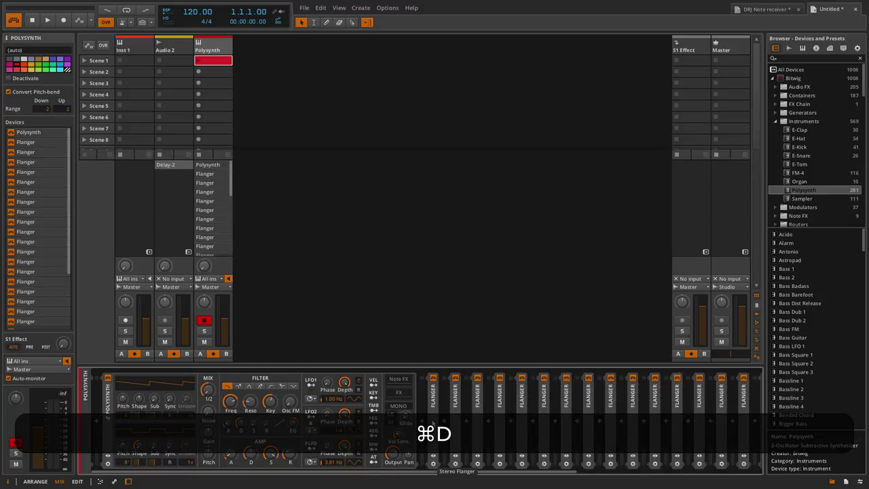
Open the DSP Performance Graph to examine the processing load
left_click(344, 9)
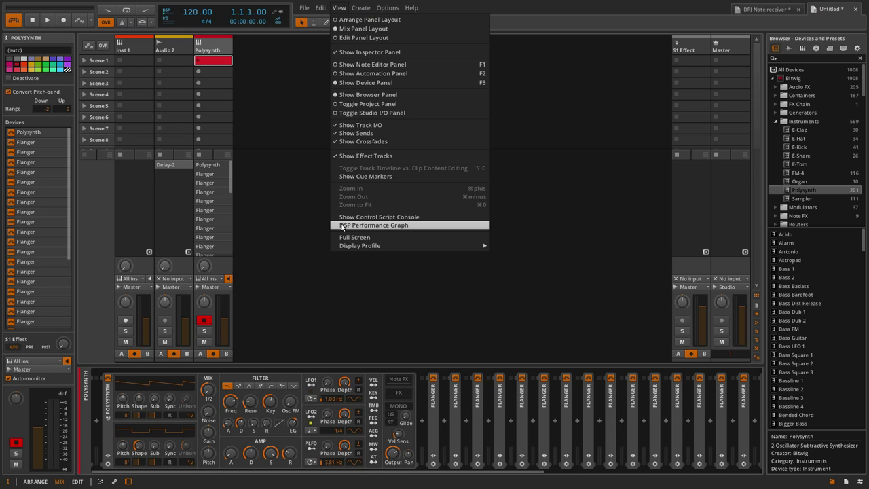
left_click(370, 228)
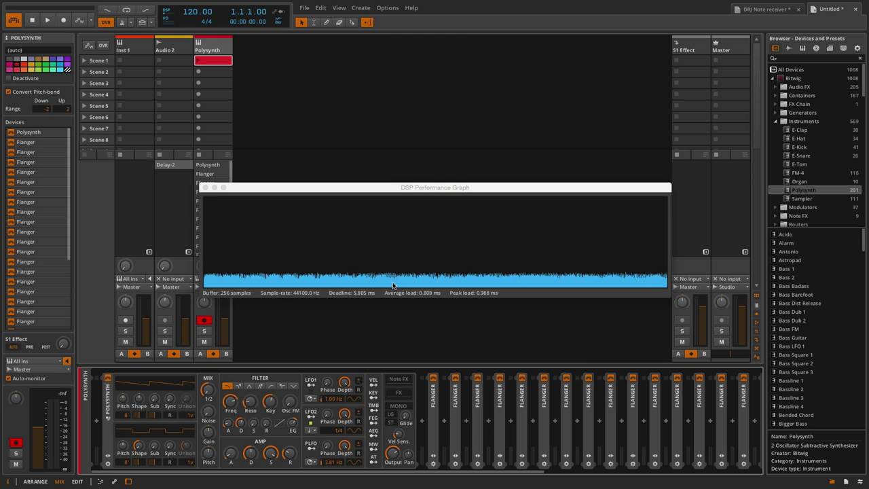
Deactivate the Polysynth track to compare the DSP load, and reactivate it
right_click(214, 46)
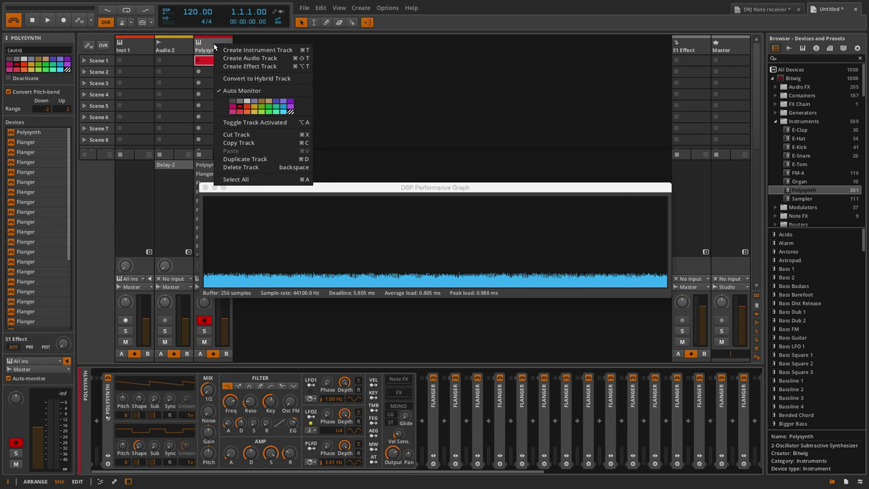
left_click(208, 42)
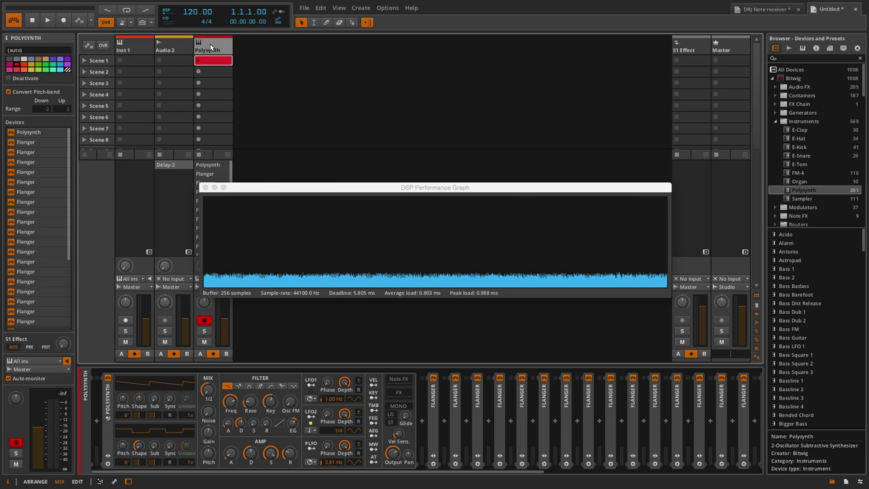
left_click(8, 78)
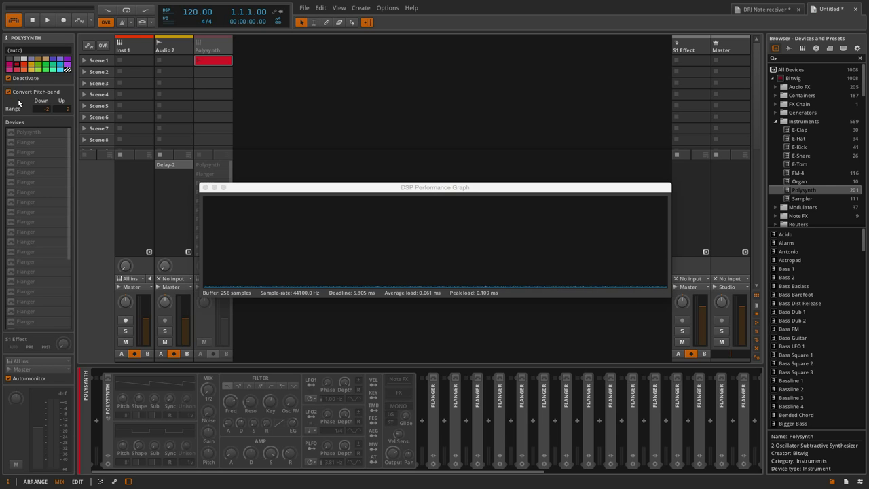
left_click(8, 79)
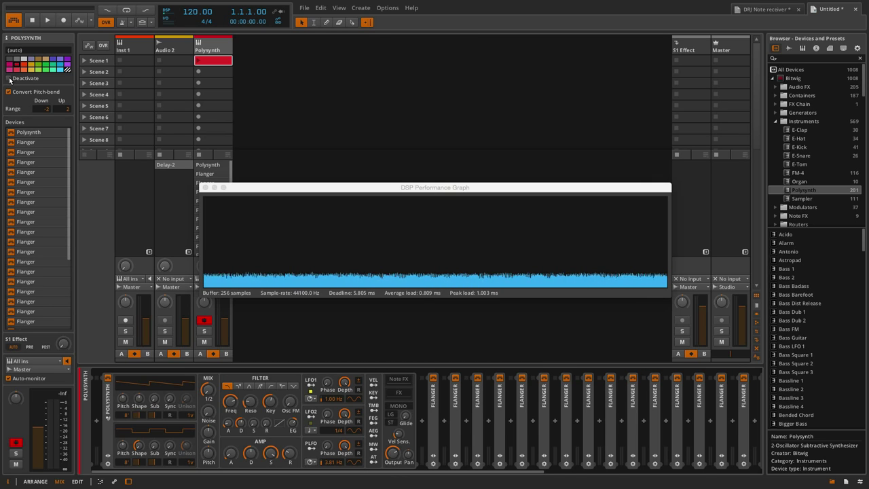
Delete the Polysynth track and close the DSP Performance Graph
right_click(211, 61)
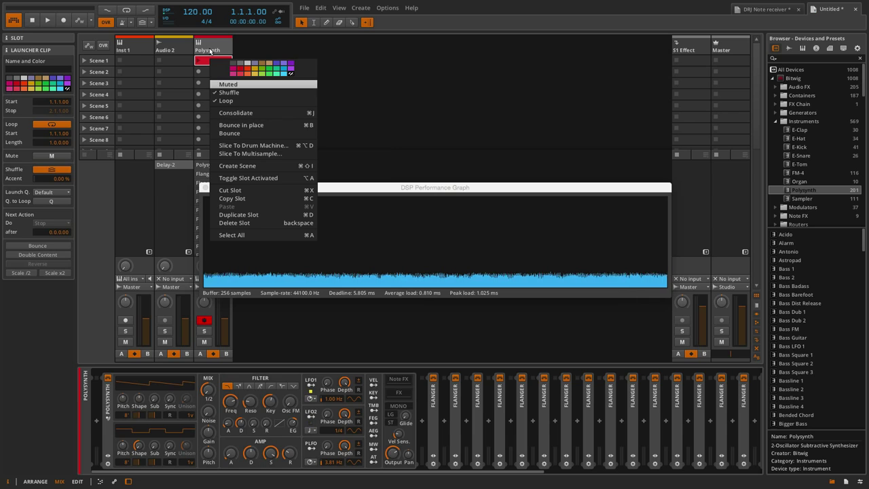
left_click(210, 43)
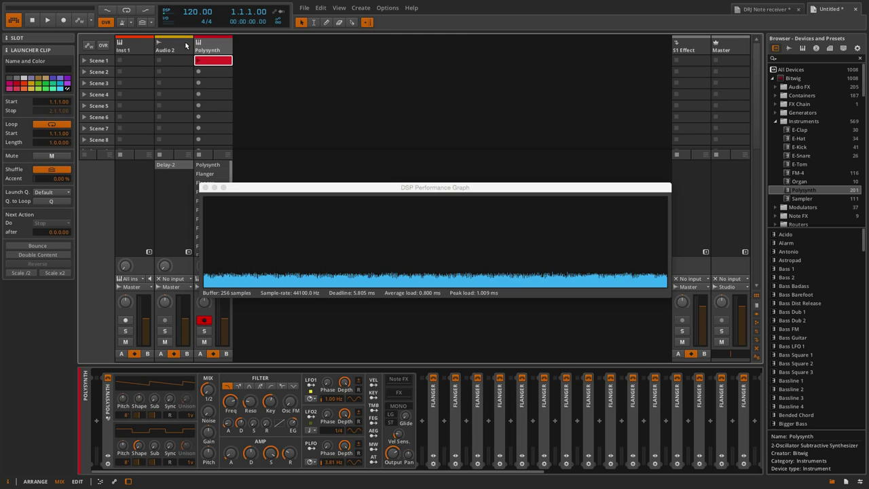
left_click(216, 48)
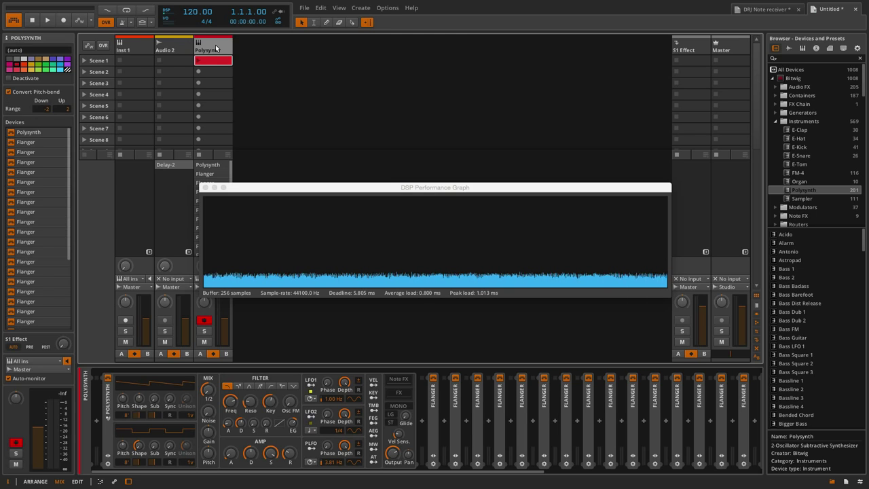
key("Delete")
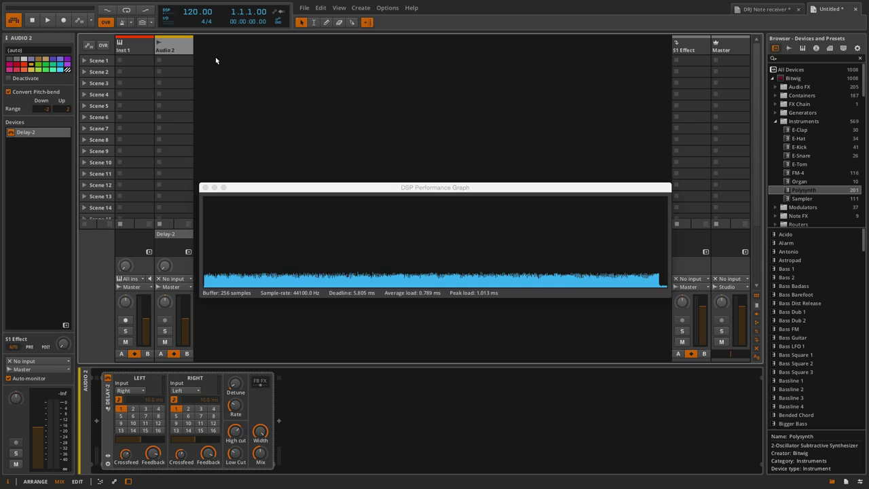
left_click(205, 188)
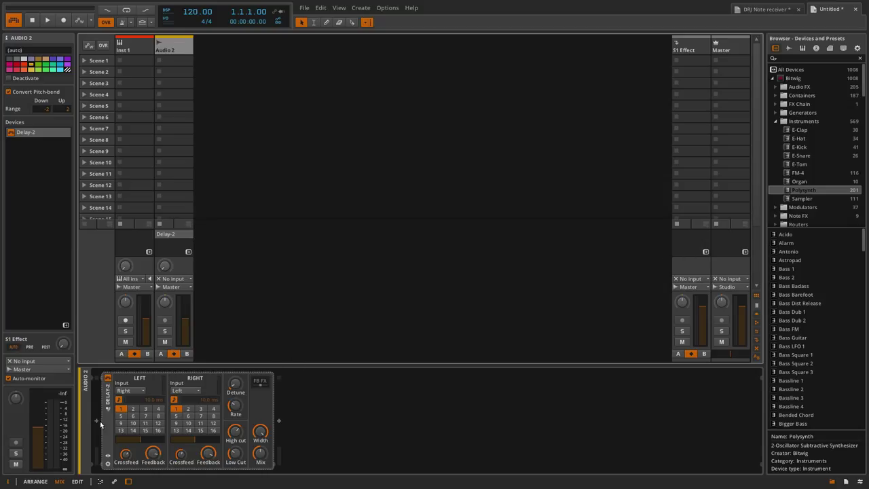
Remove the Delay-2 device from the Audio 2 track
left_click(108, 401)
key("Delete")
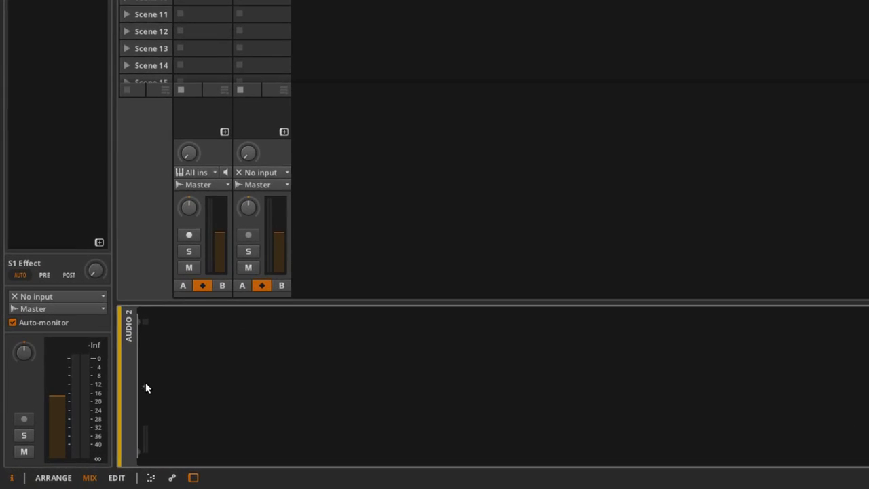
Add a De-Esser device to the Audio 2 track and remove it again
left_click(97, 421)
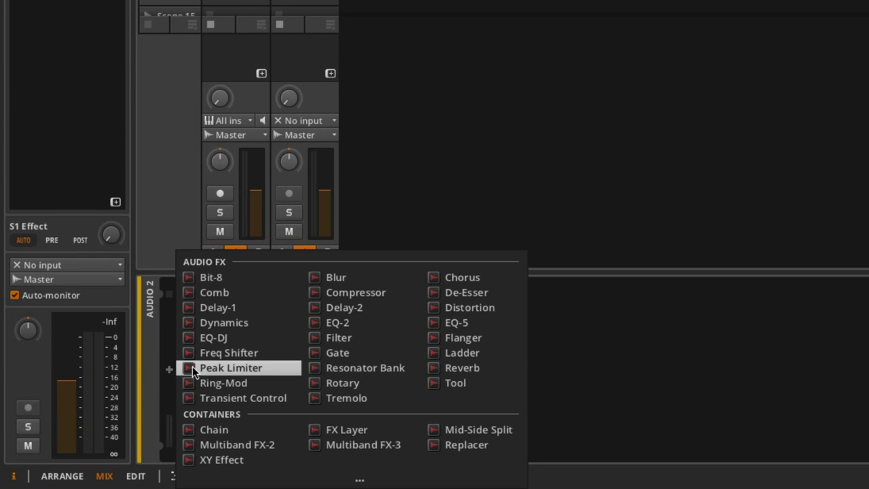
left_click(488, 293)
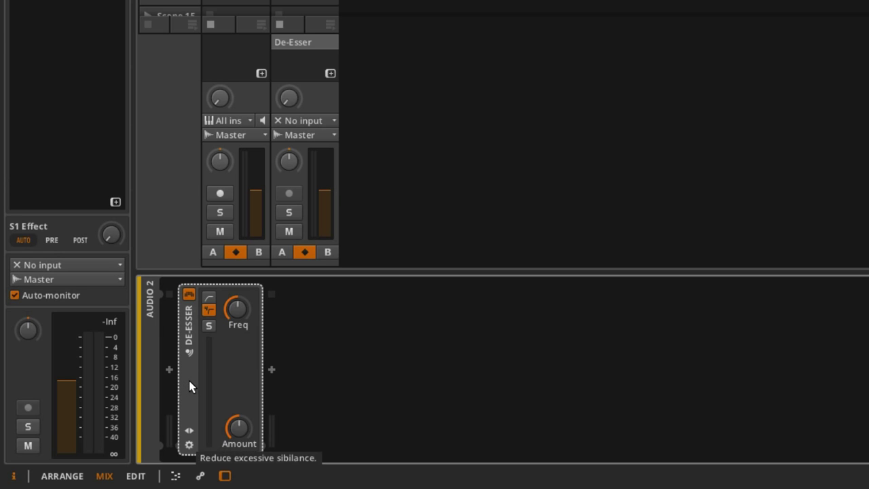
key("Delete")
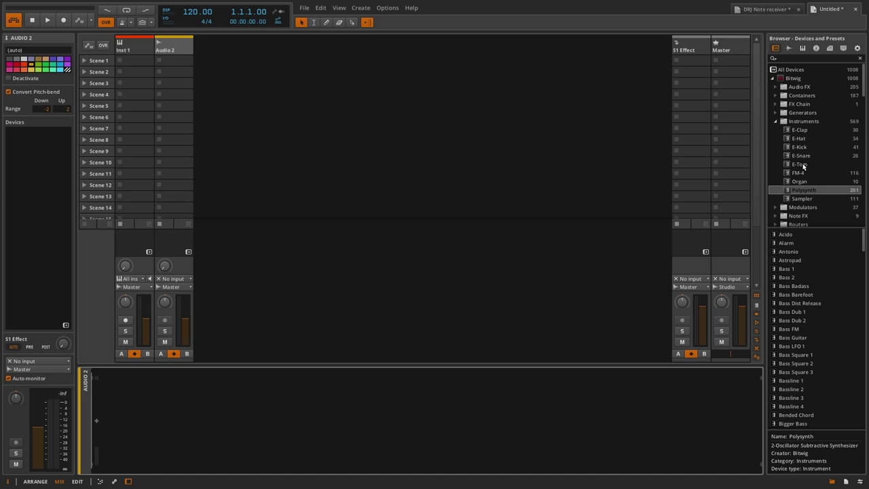
Audition samples in the Beatport Sounds package and place BP 02 Kick Loop Fm.wav in Audio 2's Scene 1 slot
left_click(789, 49)
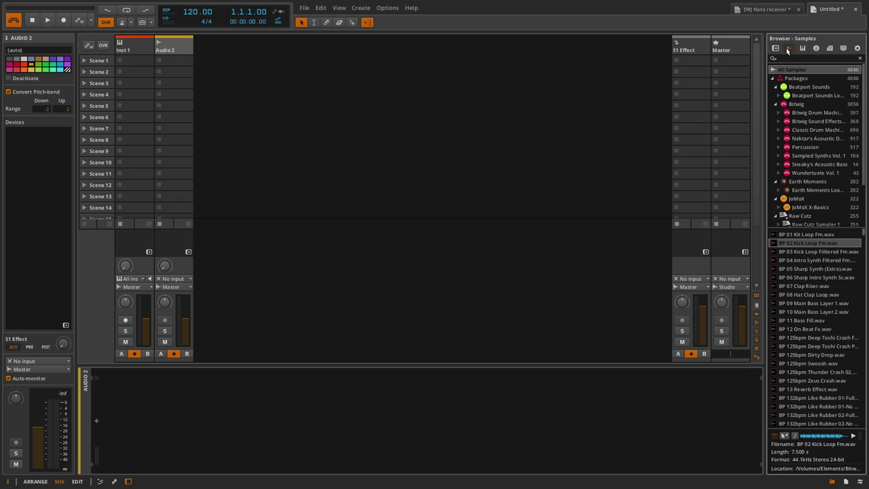
left_click(800, 87)
left_click(816, 235)
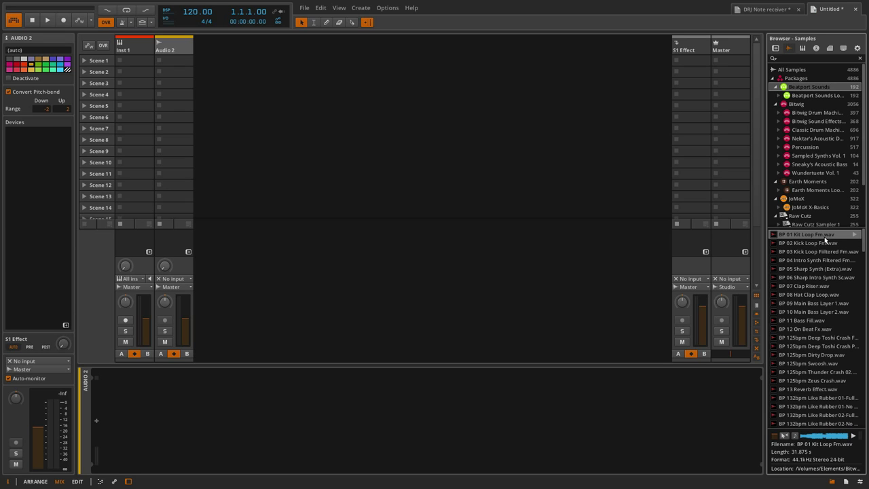
left_click(853, 243)
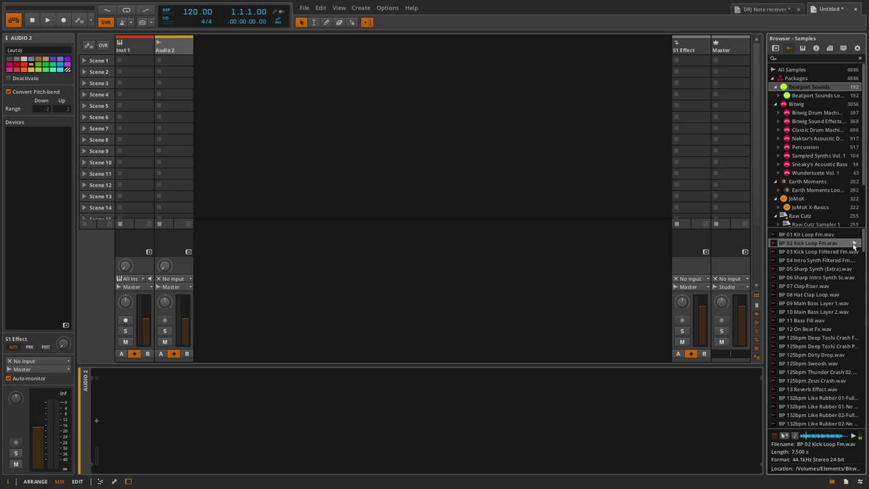
left_click_drag(856, 245, 180, 60)
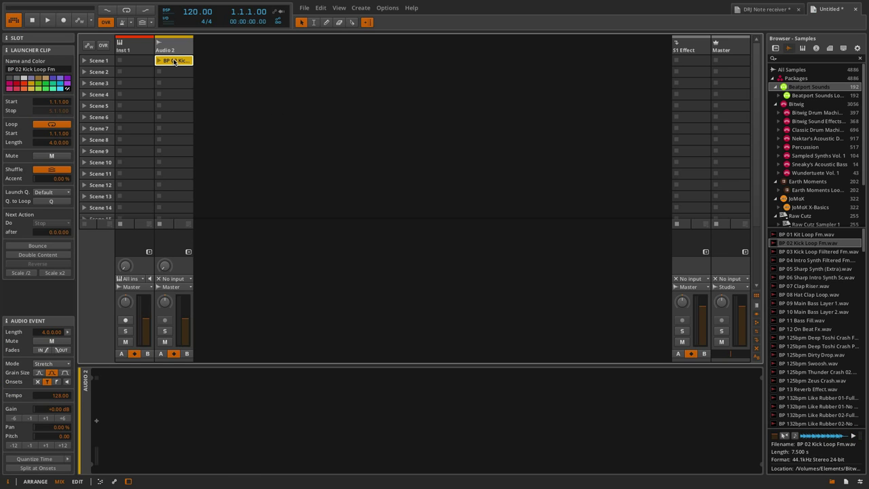
Open the kick loop clip and set its loop to start at 2.1.1.00 with a length of 2.0.0.00
double_click(174, 61)
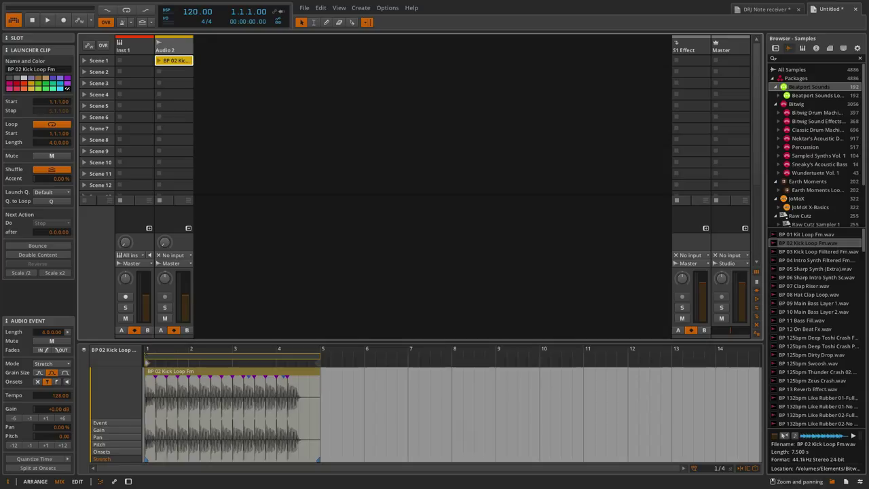
left_click_drag(147, 357, 191, 358)
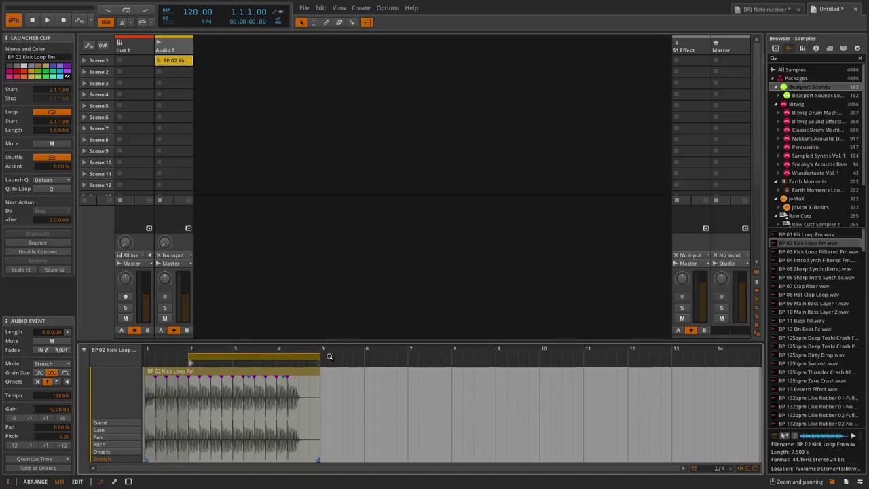
left_click_drag(319, 357, 278, 357)
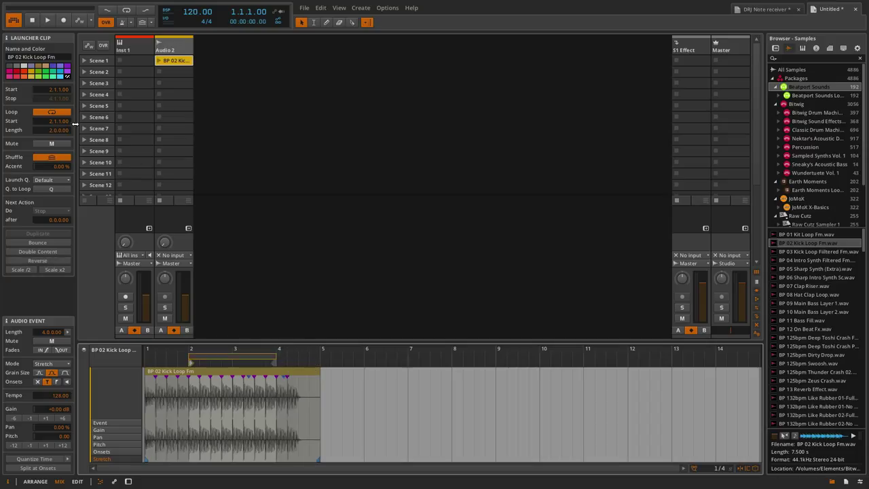
Enable the transport loop, then launch the kick loop clip on Audio 2 and stop playback
left_click(126, 11)
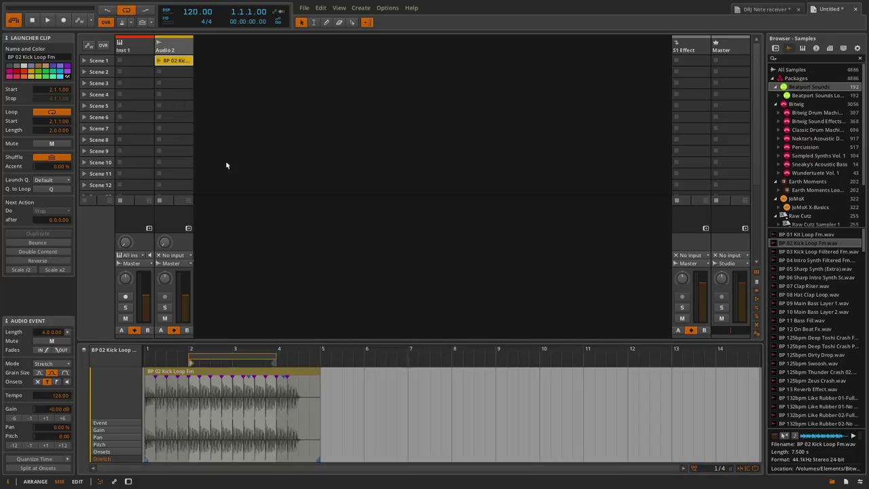
left_click(172, 46)
left_click(158, 60)
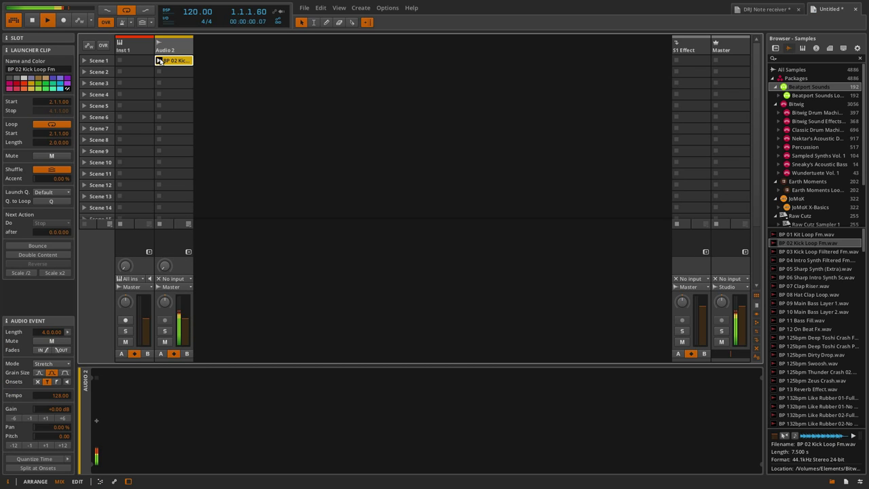
key("space")
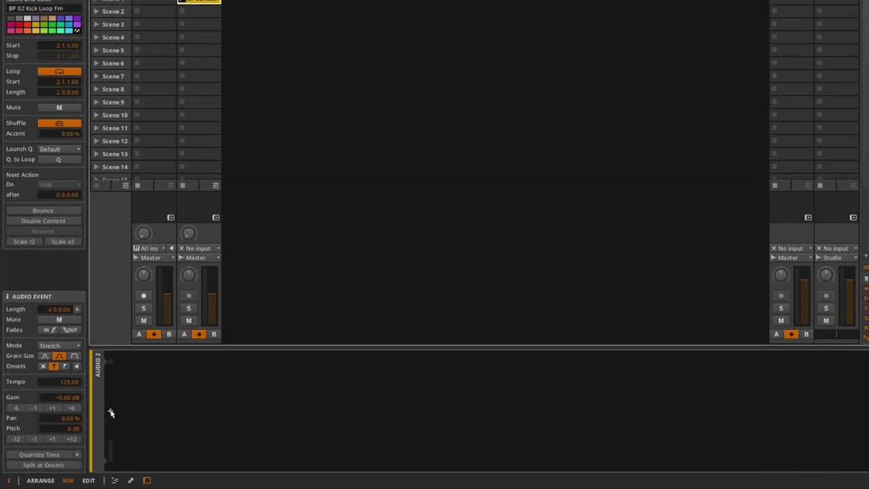
Insert a Multiband FX-3 container on the Audio 2 track and open its low band chain
left_click(97, 420)
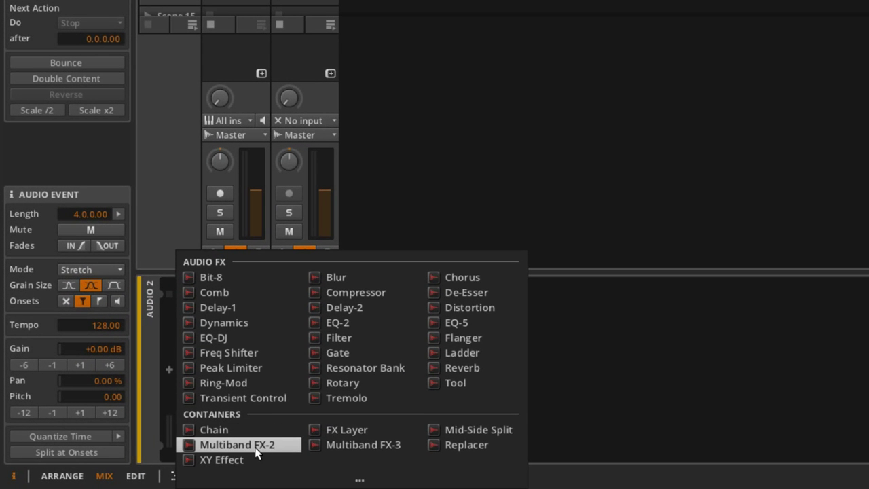
left_click(349, 445)
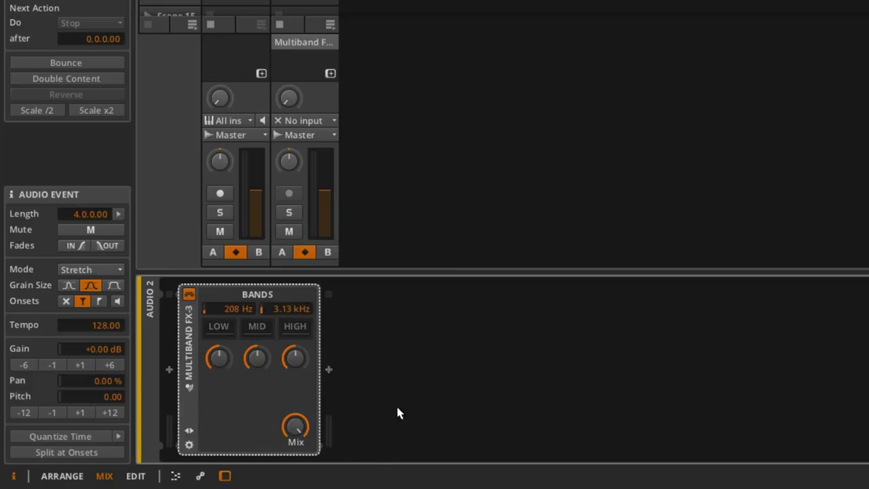
left_click(222, 330)
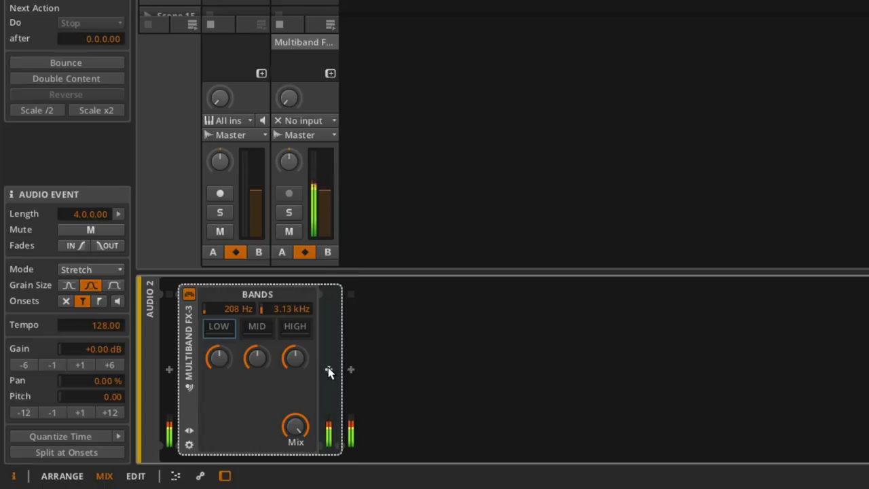
Load a Flanger in the low band and adjust the Flanger's mix and the low band's level
left_click(329, 370)
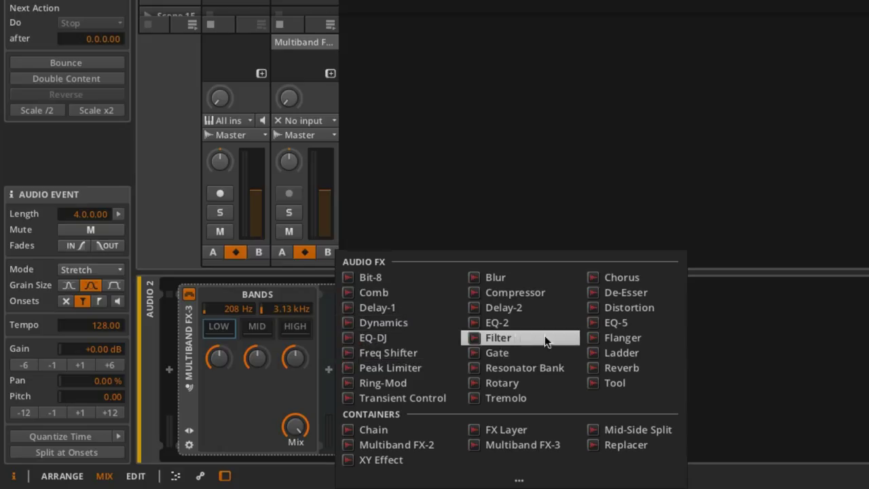
left_click(601, 333)
left_click_drag(467, 426, 468, 396)
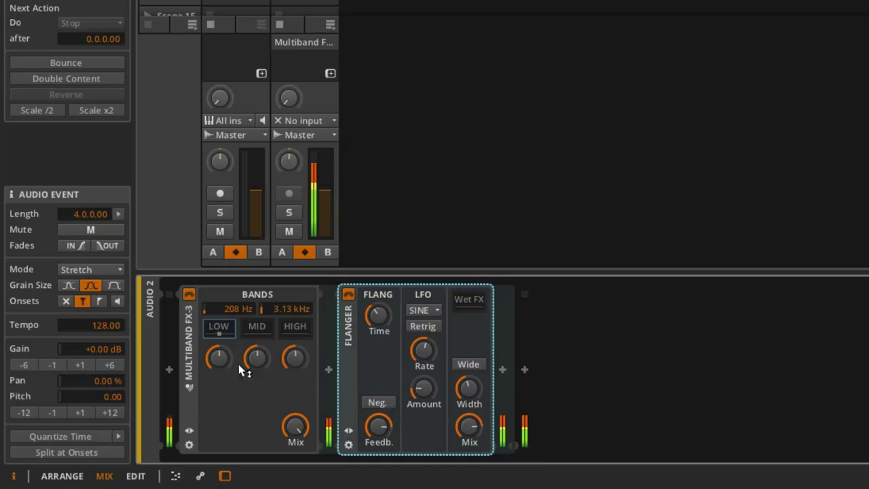
mouse_move(218, 358)
left_mouse_down()
mouse_move(218, 343)
mouse_move(218, 352)
left_mouse_up()
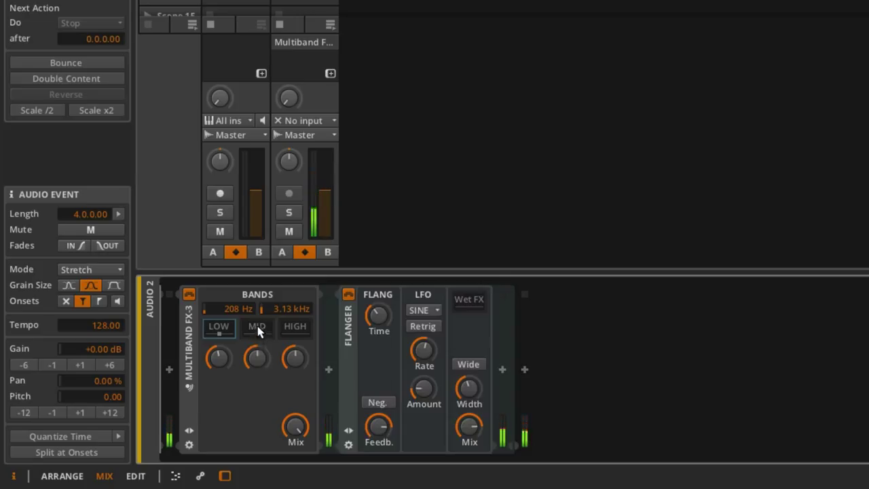
Load a Reverb in the Multiband FX-3's mid band and adjust the Reverb's mix
left_click(257, 326)
left_click(327, 369)
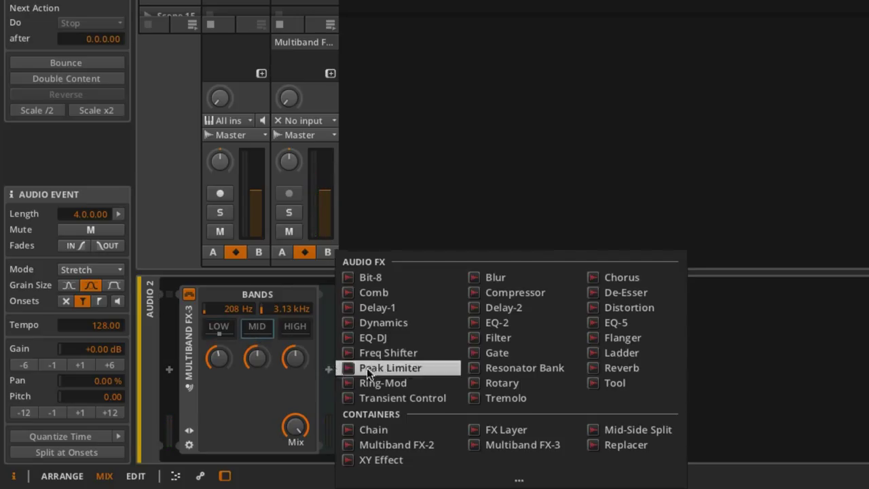
left_click(615, 367)
left_click_drag(645, 429, 645, 445)
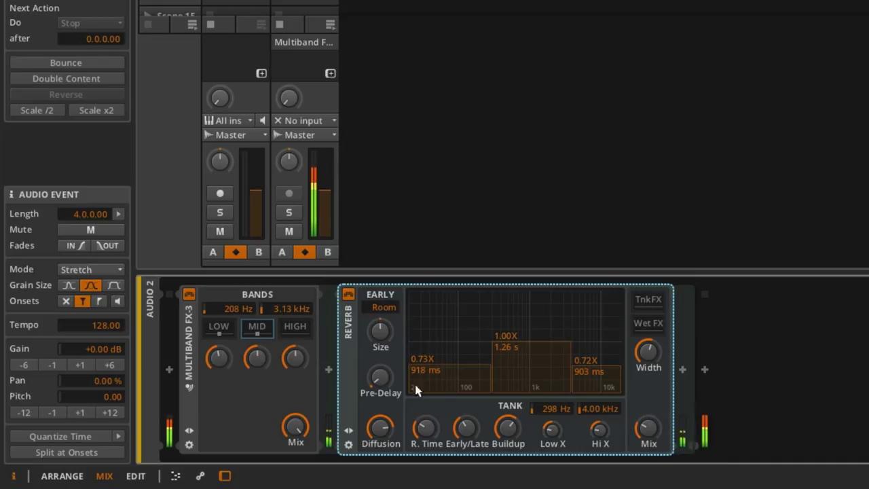
Load a Delay-1 in the Multiband FX-3's high band and raise the delay's mix
left_click(295, 326)
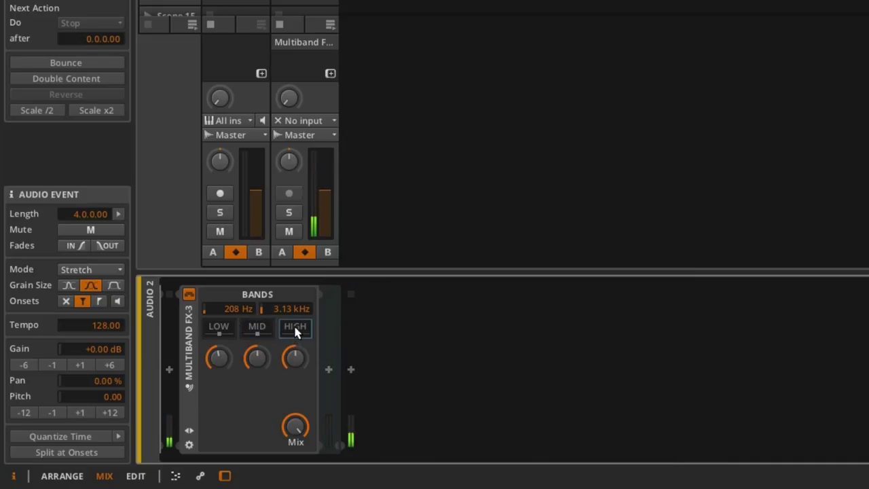
left_click(327, 369)
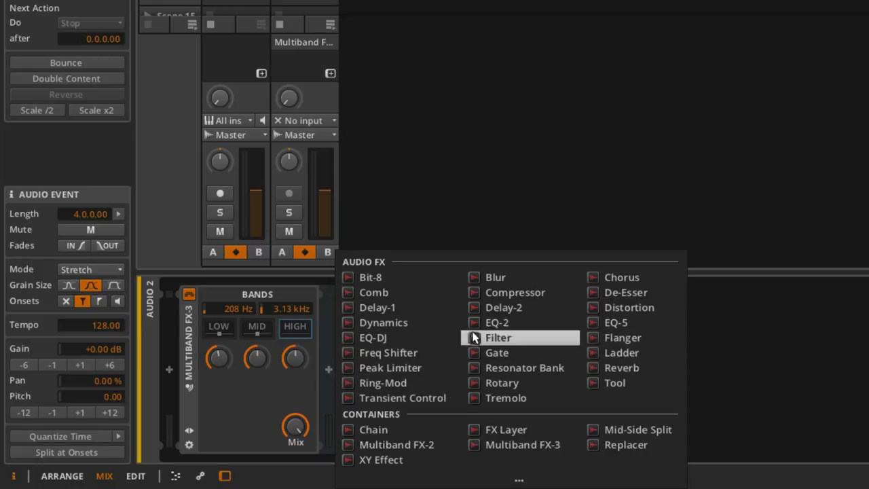
left_click(413, 307)
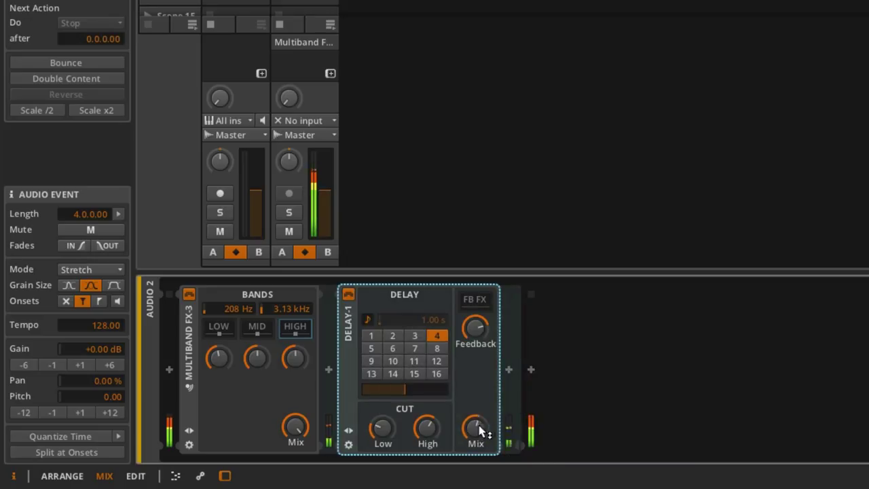
left_click_drag(480, 430, 461, 427)
Raise the high band's level and set the Delay-1 to a delay time of 3 and a mix of 76.5 %
left_click_drag(324, 373, 326, 373)
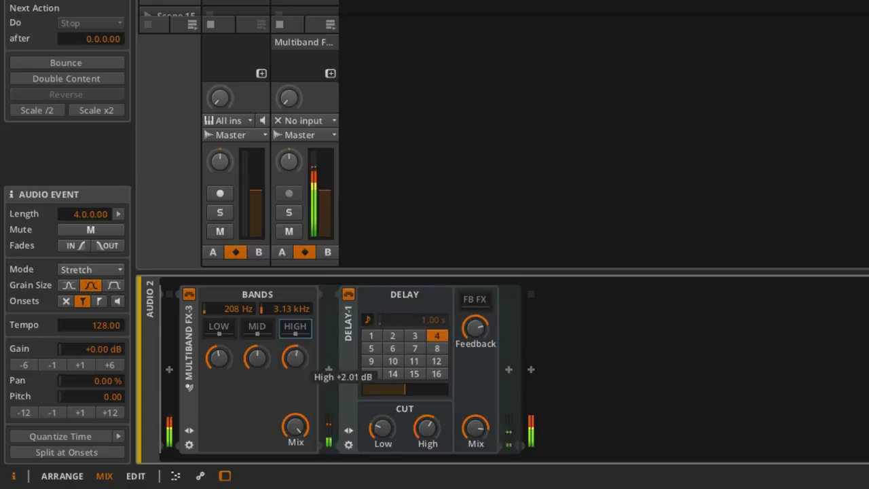
left_click(414, 337)
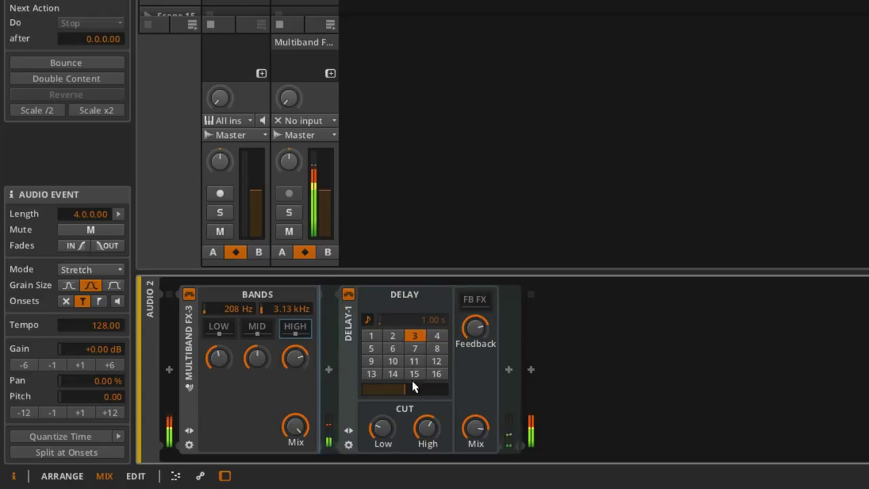
mouse_move(475, 429)
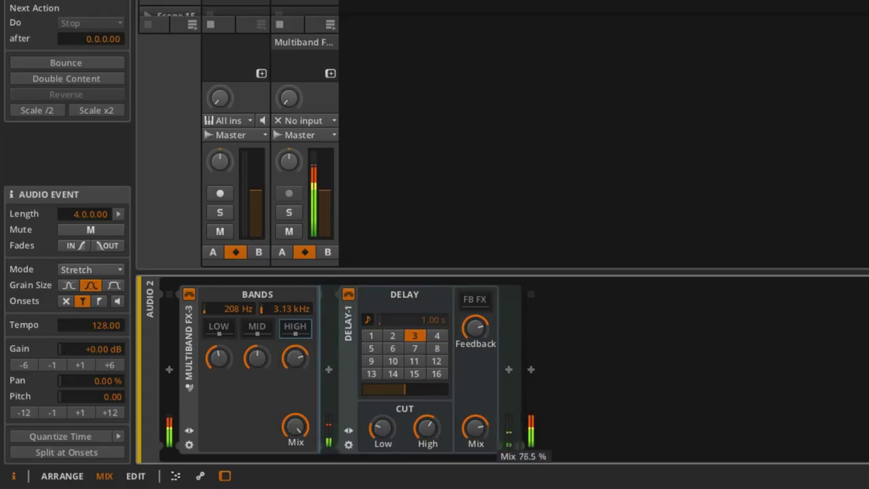
Review the mid and low band chains, and delete the Multiband FX-3 from the Audio 2 track
left_click(256, 327)
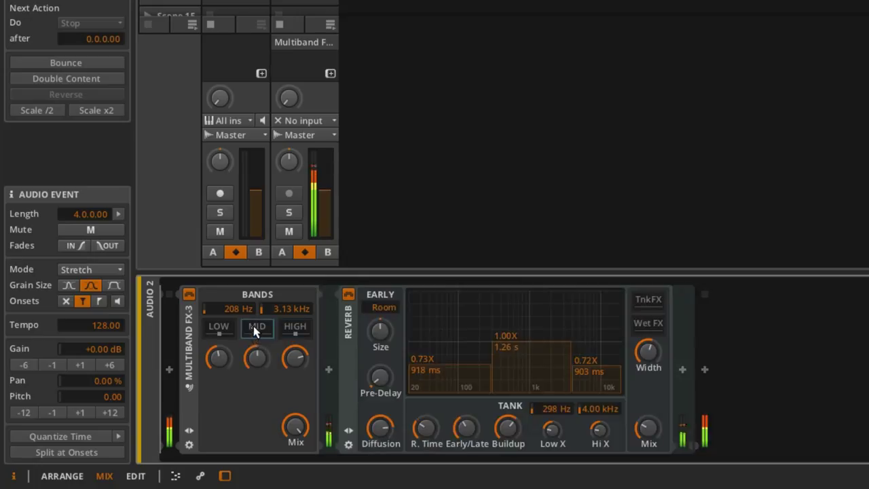
left_click(218, 327)
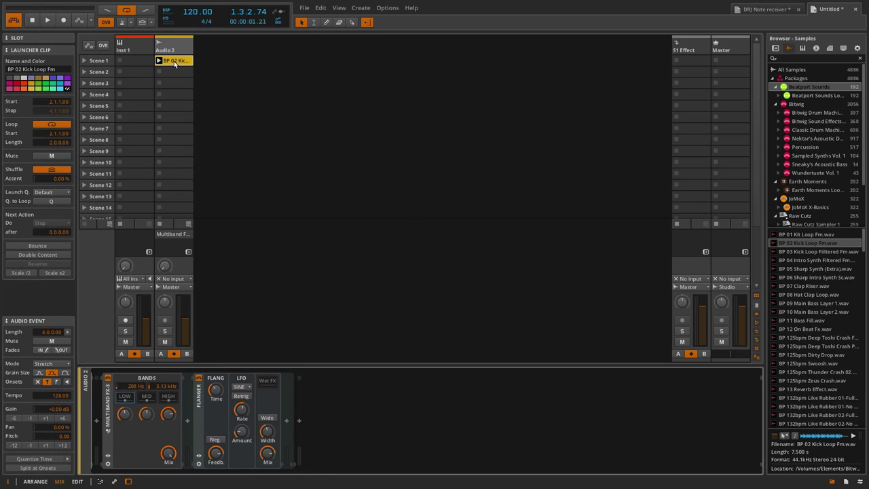
left_click(107, 402)
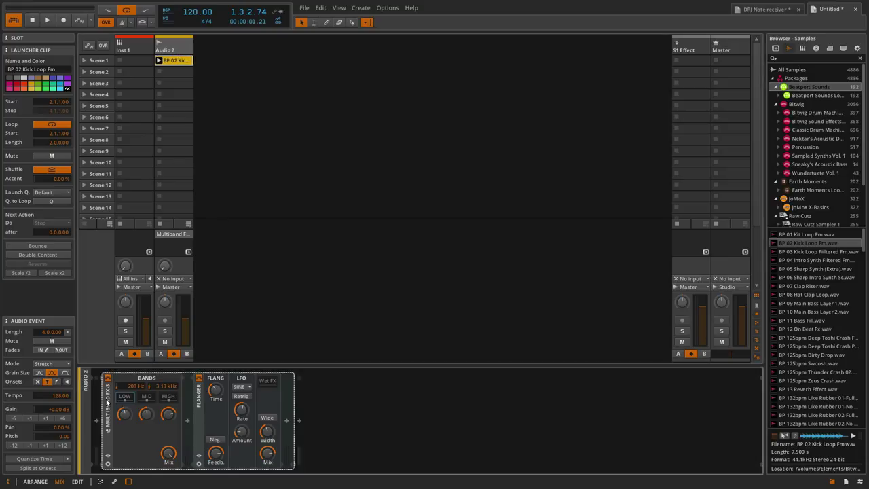
key("Delete")
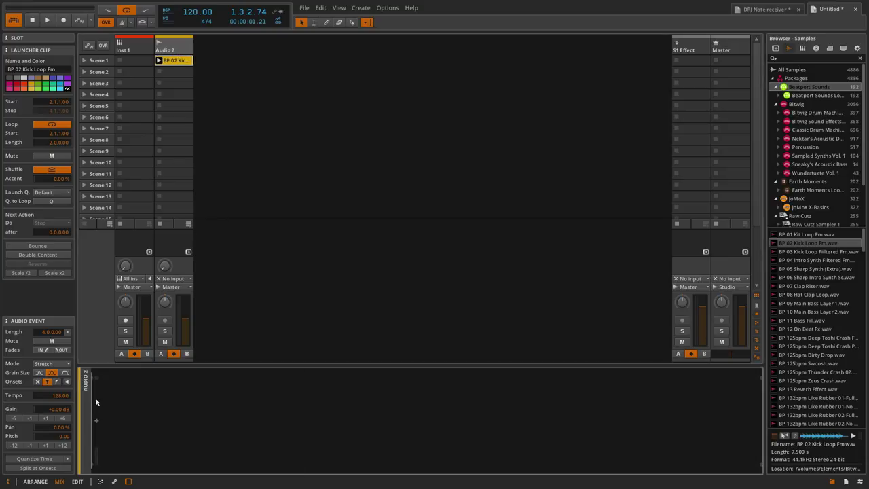
Replace the Scene 1 clip on Audio 2 with a fresh copy of BP 02 Kick Loop Fm.wav and launch it
left_click(174, 61)
key("Delete")
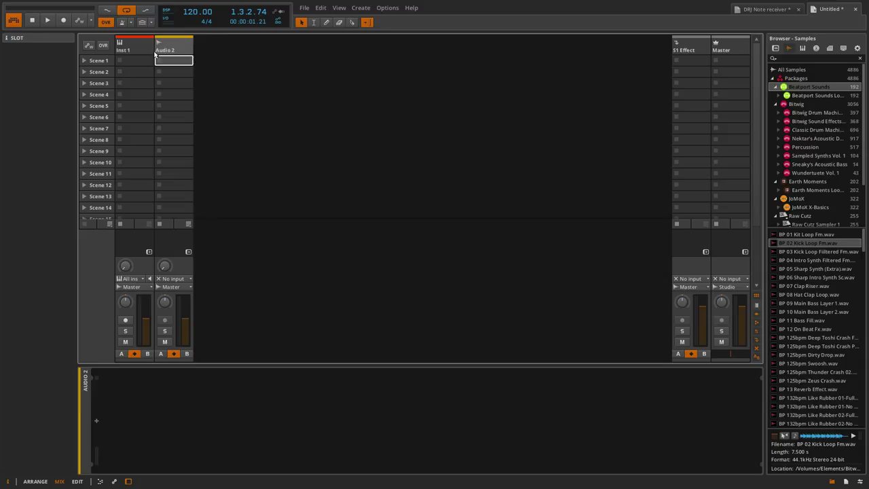
left_click(180, 47)
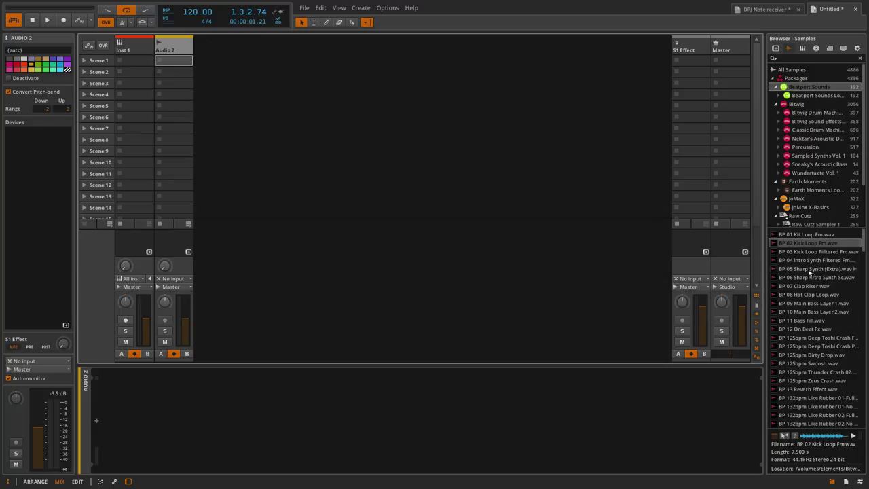
left_click_drag(807, 245, 173, 61)
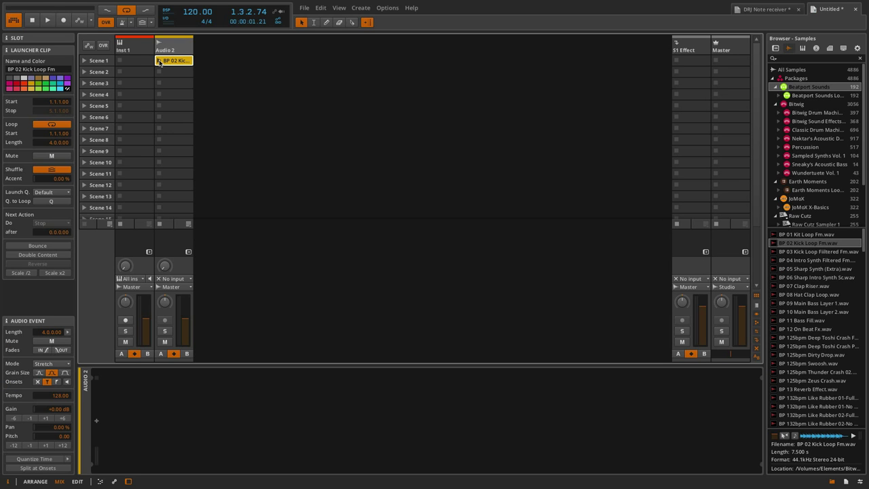
left_click(159, 61)
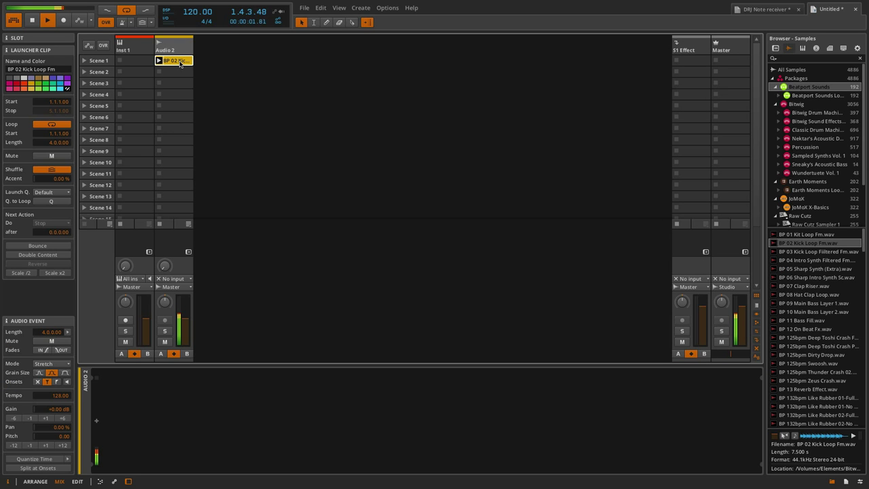
Stop playback and add a new audio track after Audio 2
key("space")
key("alt+1")
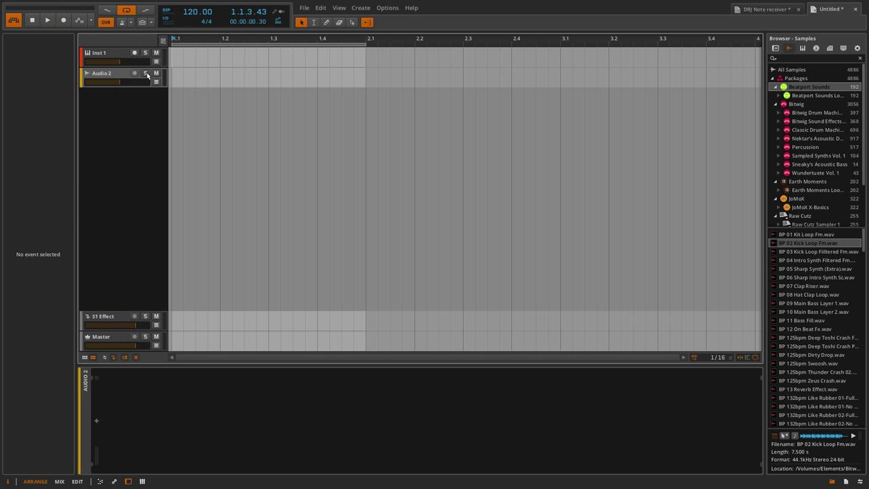
key("alt+2")
left_click(175, 50)
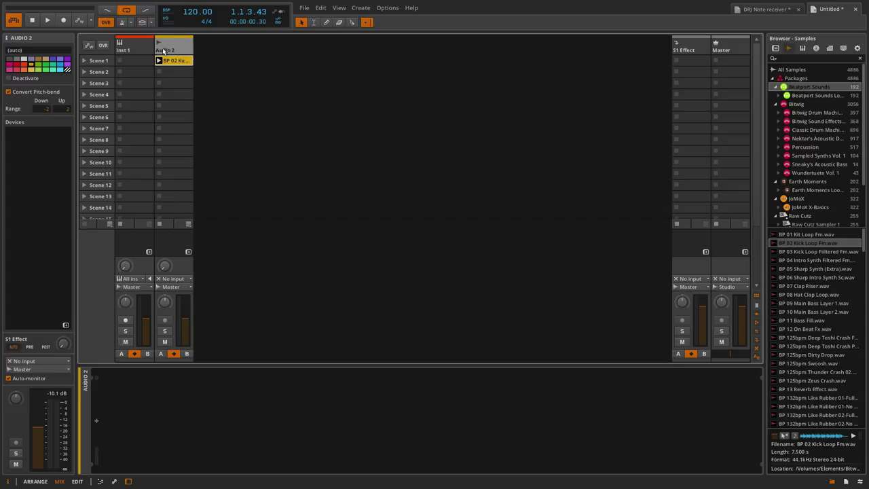
double_click(215, 56)
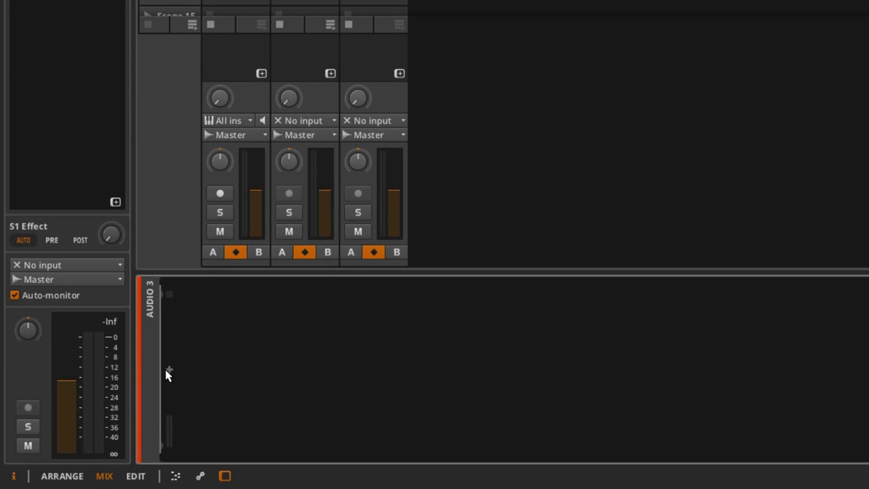
Load an Audio Receiver on the Audio 3 track and set its source to Audio 2 (PRE)
left_click(96, 421)
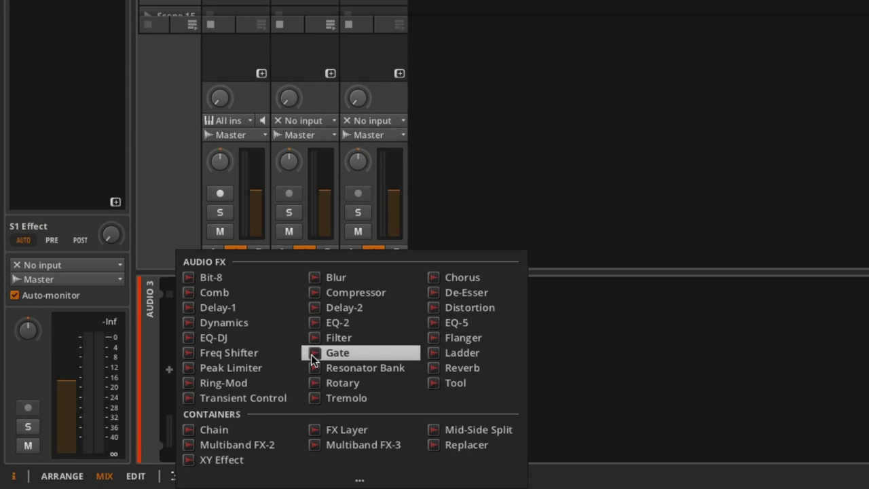
left_click(355, 479)
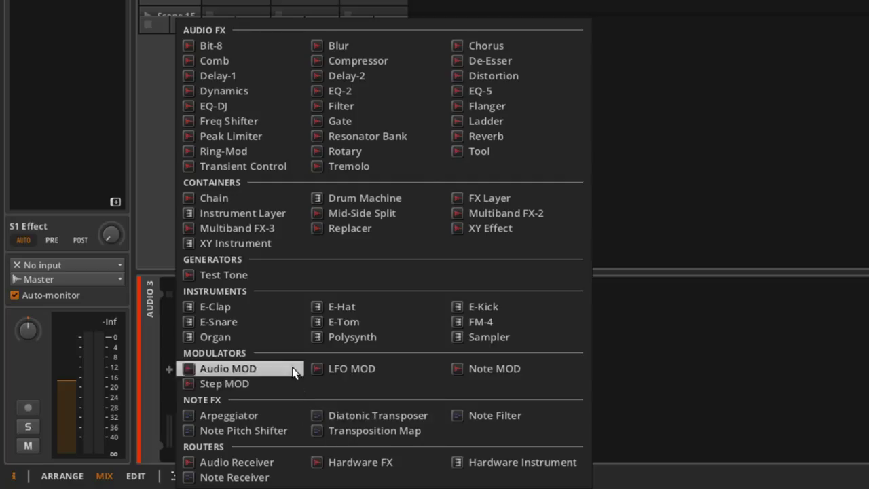
left_click(256, 462)
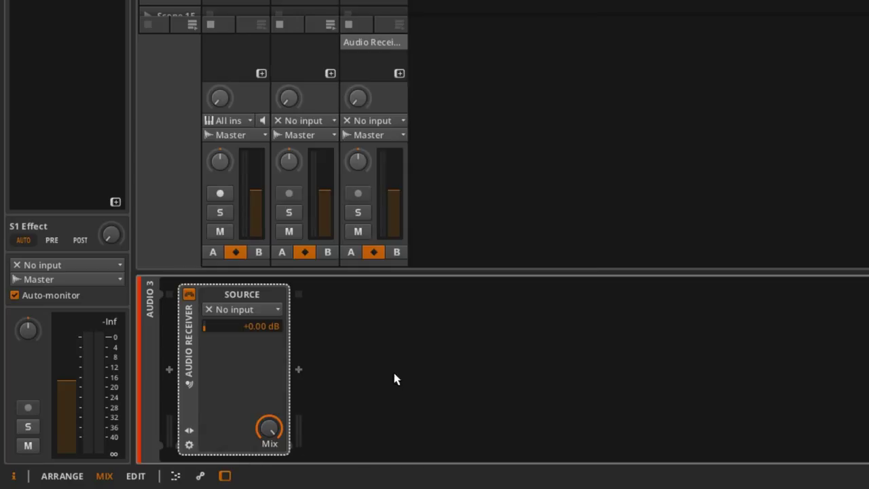
left_click(257, 316)
mouse_move(263, 367)
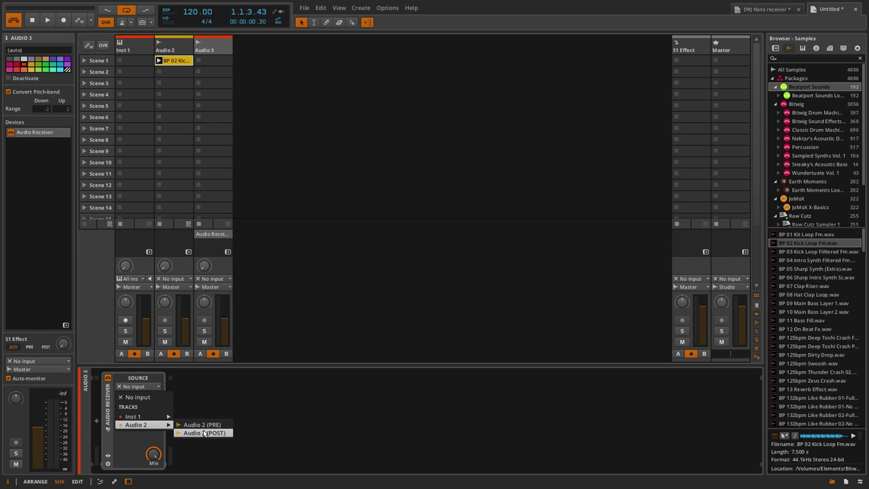
left_click(199, 425)
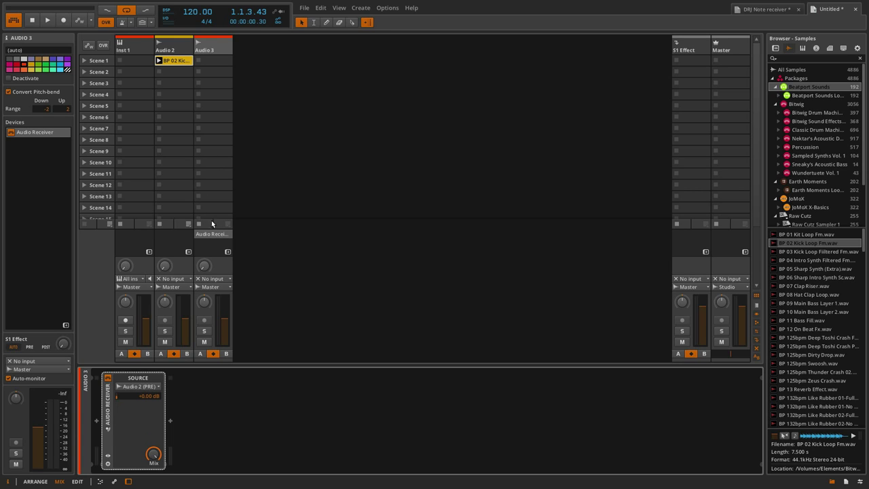
Play the loop and lower the volumes of Audio 2 and Audio 3, with Audio 3 at about -20 dB
key("space")
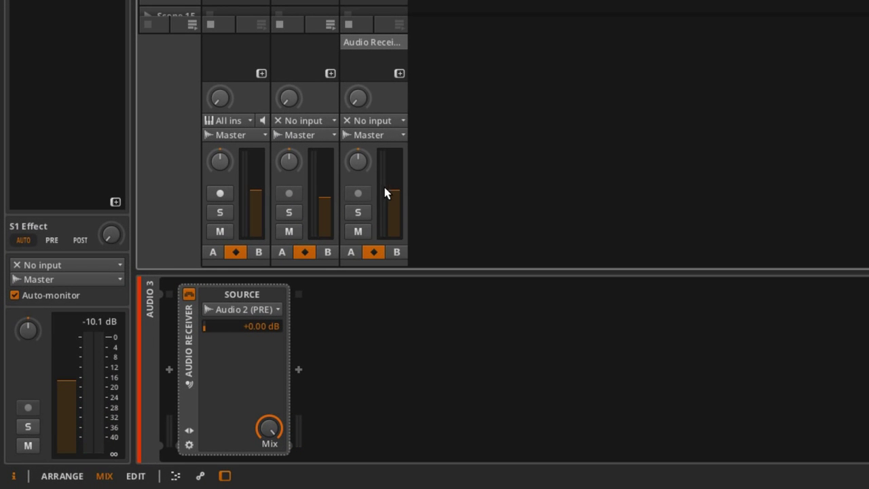
left_click_drag(385, 193, 385, 205)
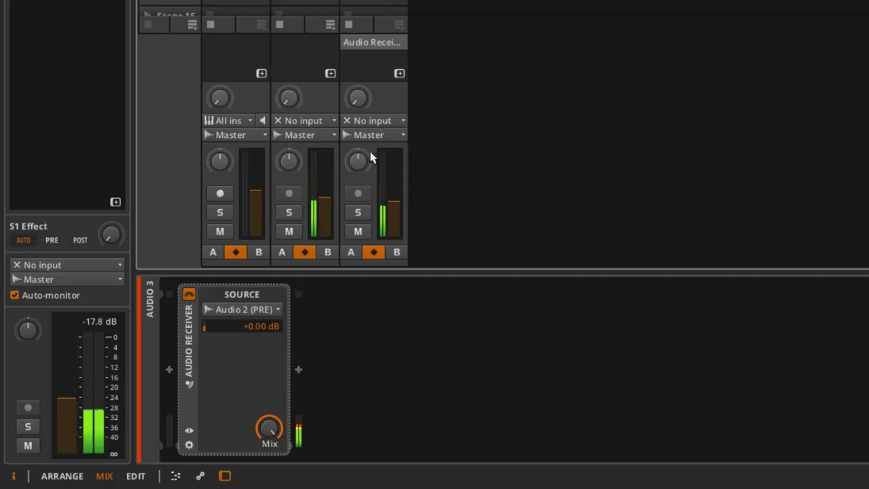
left_click_drag(393, 210, 394, 218)
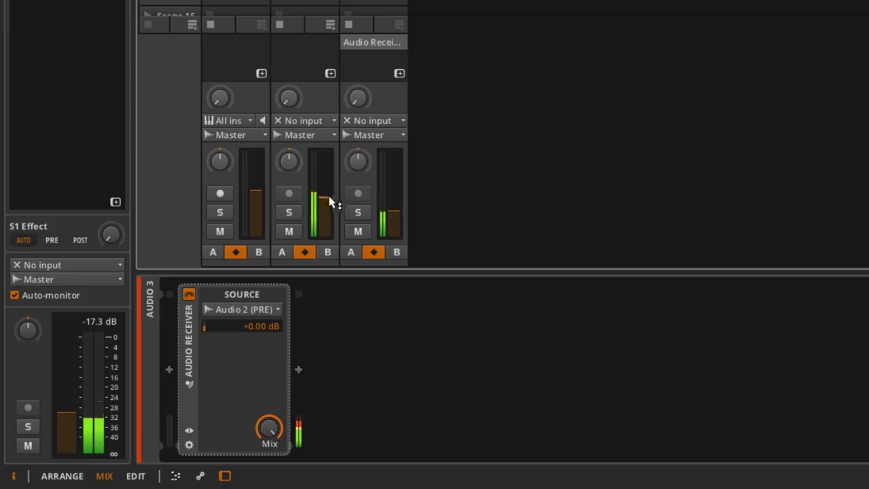
left_click_drag(330, 202, 330, 214)
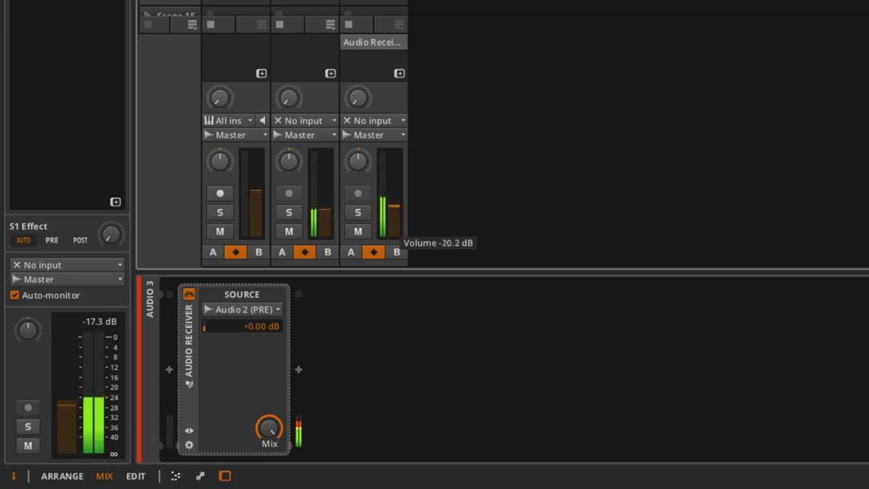
Add a Reverb after the Audio Receiver on Audio 3 and raise the reverb's mix
left_click(299, 369)
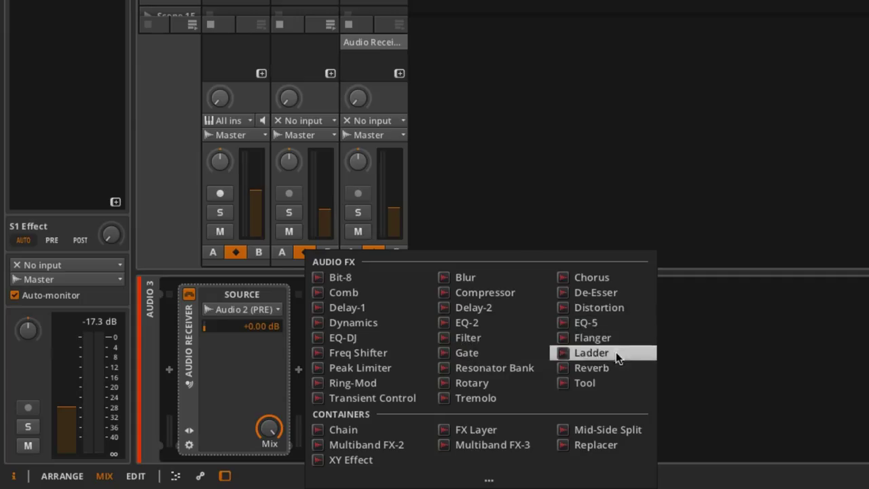
left_click(604, 368)
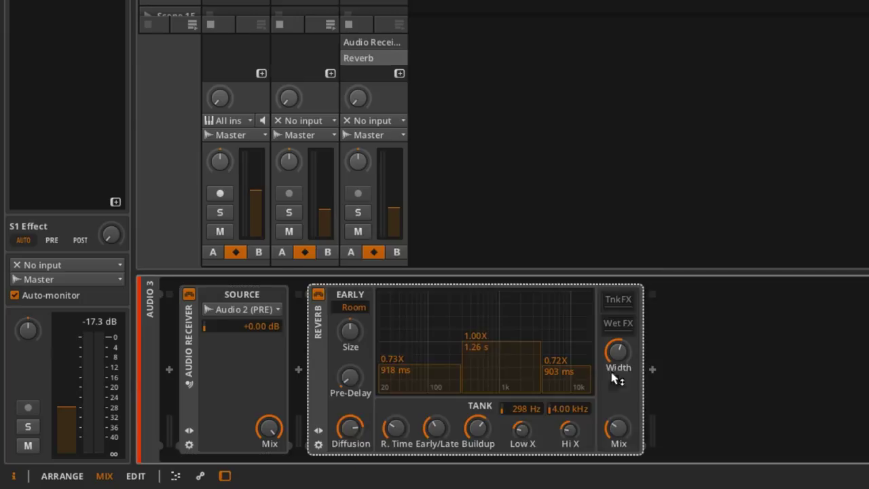
left_click(620, 429)
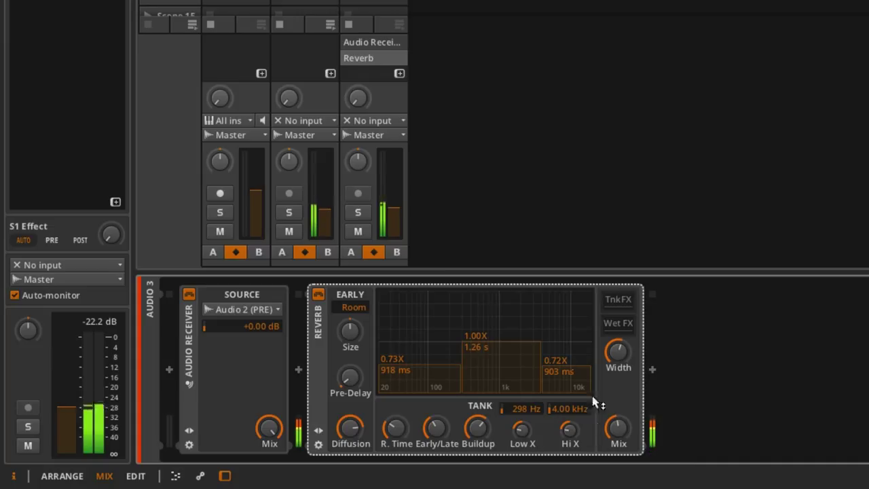
Raise the Audio 2 volume to about -13.6 dB and lower the Audio 3 volume slightly
mouse_move(325, 216)
left_click_drag(324, 216, 324, 199)
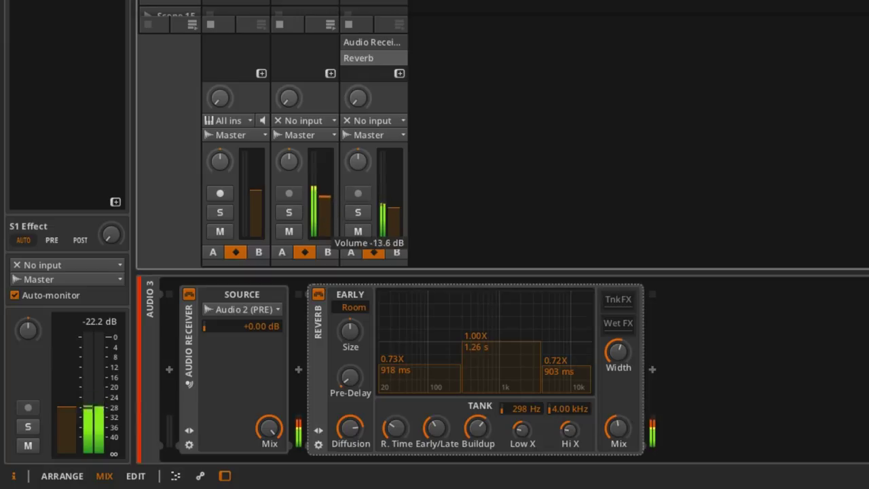
mouse_move(394, 209)
left_click_drag(394, 209, 394, 213)
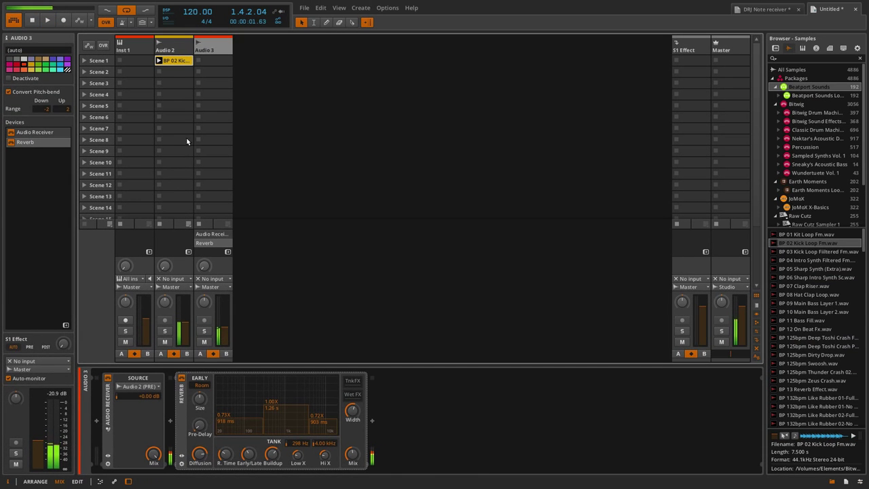
Open the BP 02 Kick Loop Fm clip, set its loop to run from bar 2 to bar 4, and play it
double_click(176, 61)
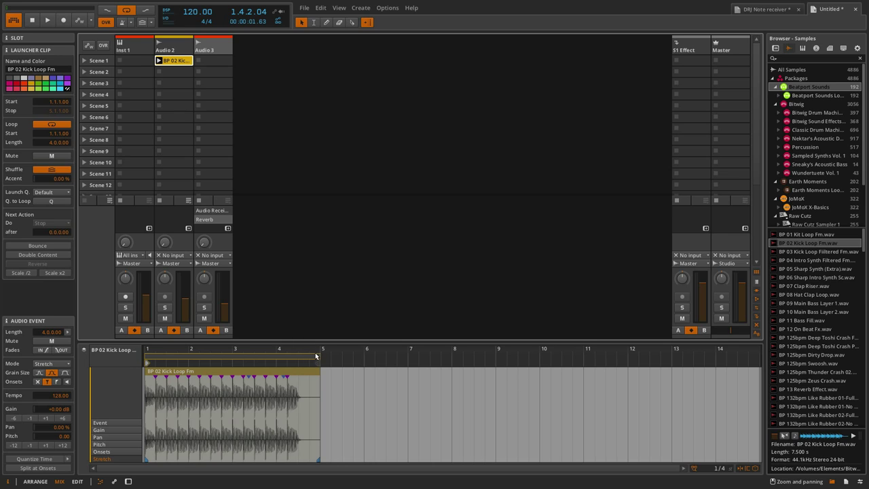
left_click_drag(319, 356, 301, 353)
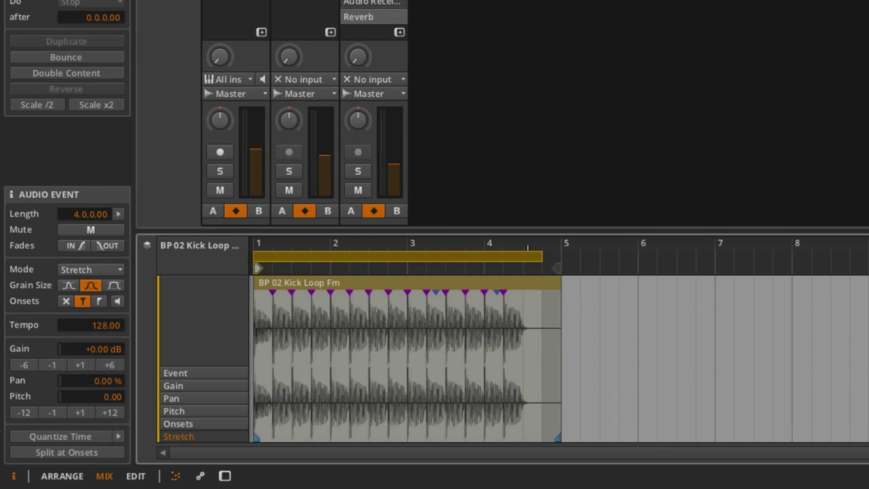
left_click_drag(528, 248, 486, 247)
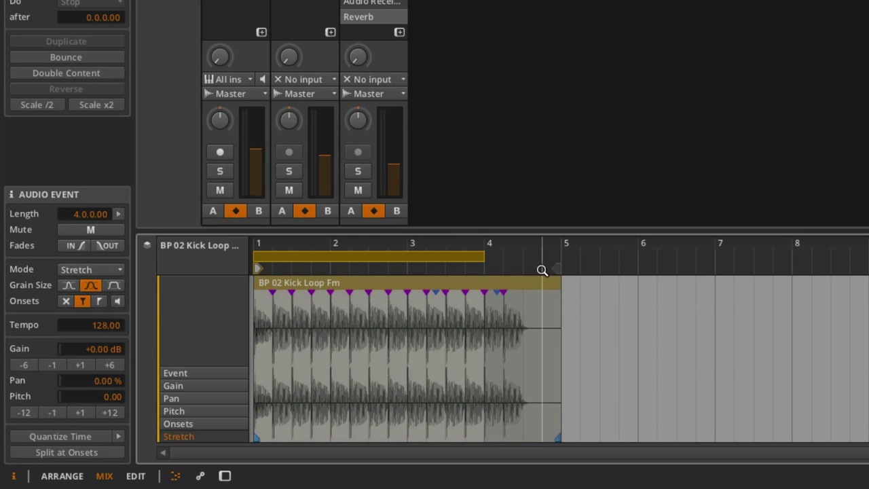
left_click(482, 271)
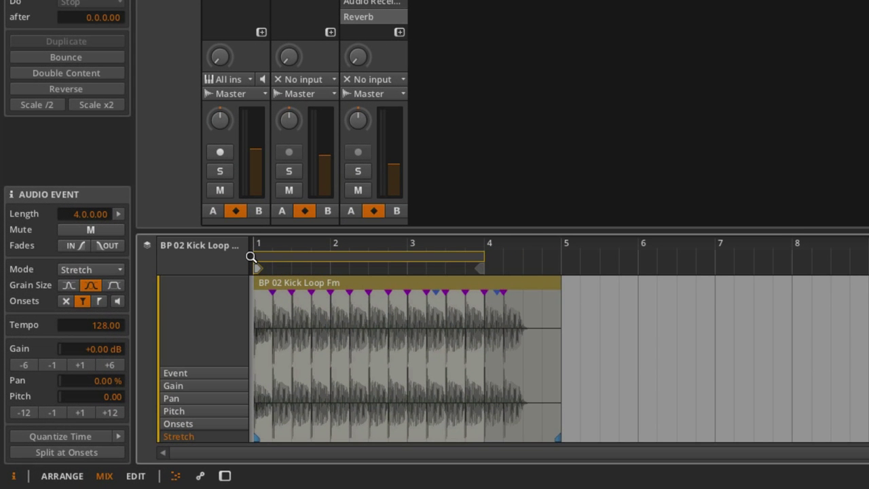
left_click_drag(254, 257, 330, 258)
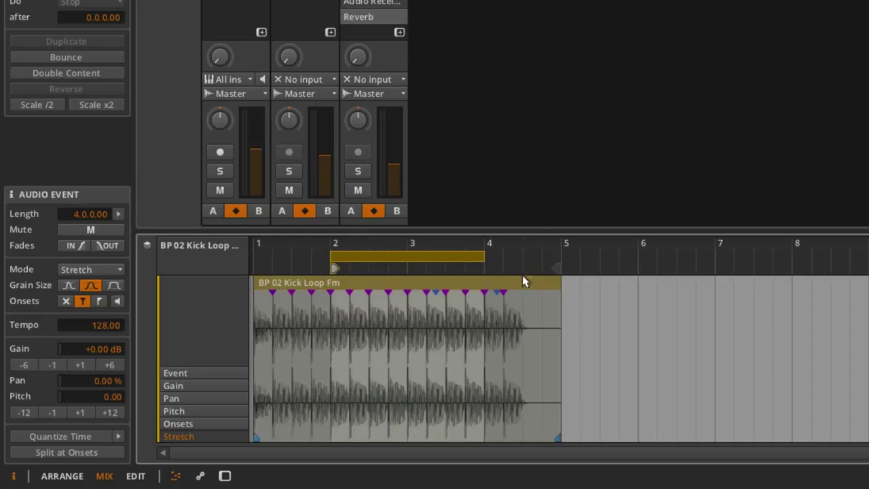
left_click(495, 273)
key("space")
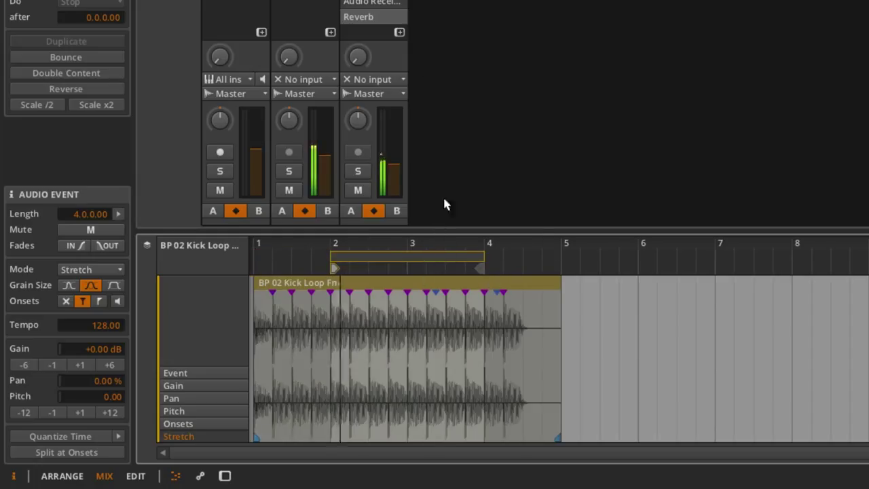
Return to the Audio 3 device chain and insert an FX Layer before the Audio Receiver
key("d")
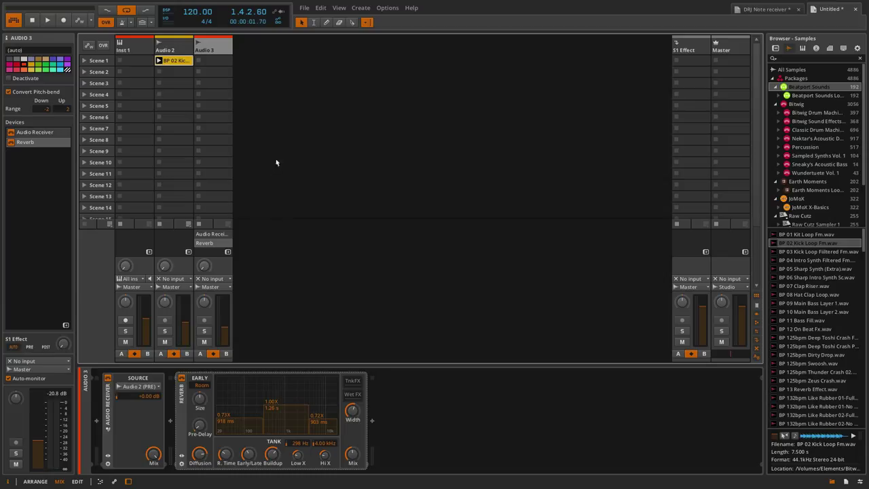
left_click(150, 398)
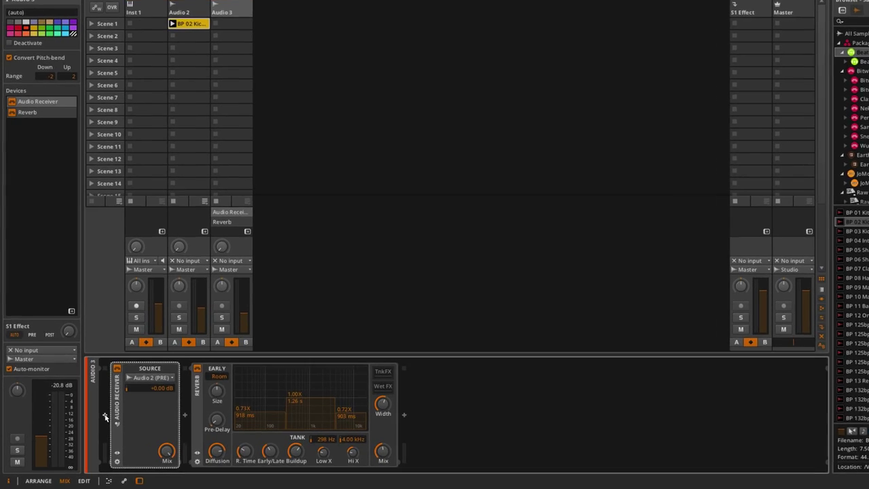
left_click(96, 422)
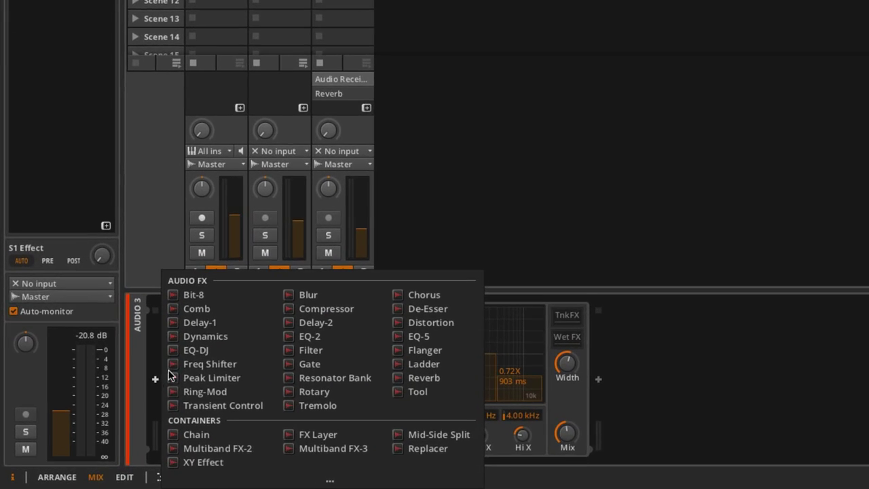
left_click(348, 431)
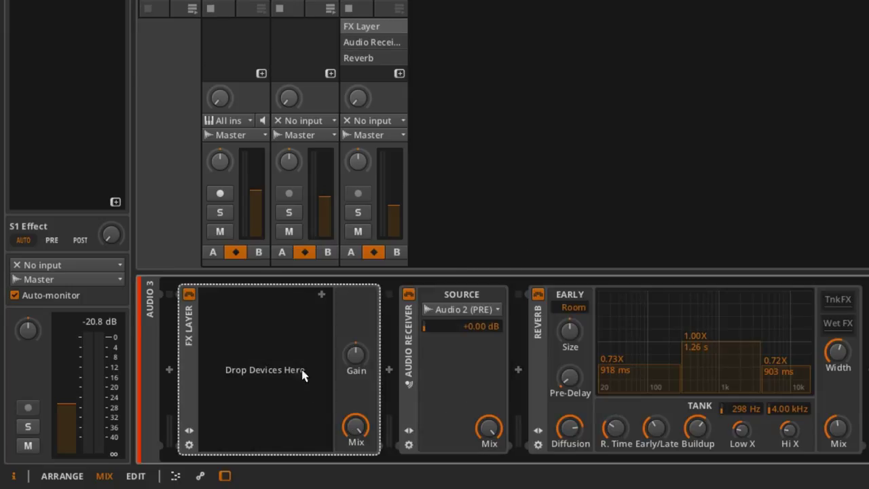
Move the Audio Receiver and Reverb together into the FX Layer as its first layer
left_click(408, 338)
left_click(536, 340)
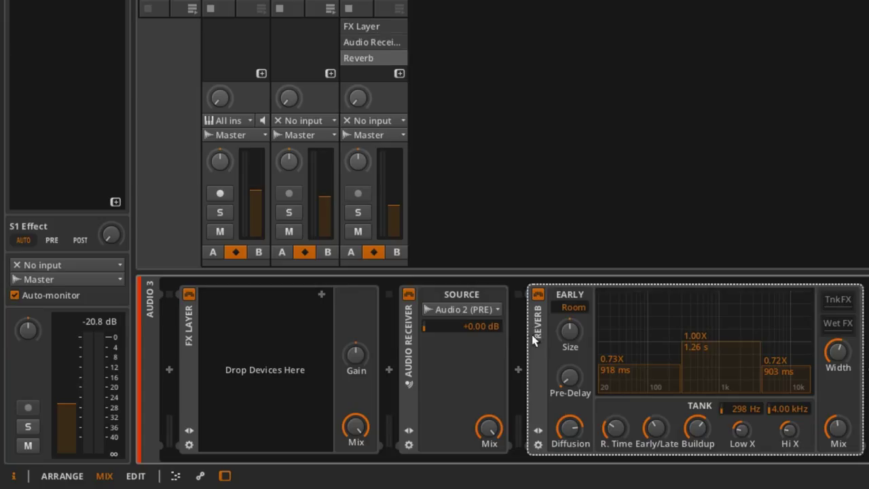
left_click_drag(410, 337, 277, 330)
mouse_move(557, 345)
left_mouse_down()
mouse_move(511, 345)
mouse_move(487, 375)
left_mouse_up()
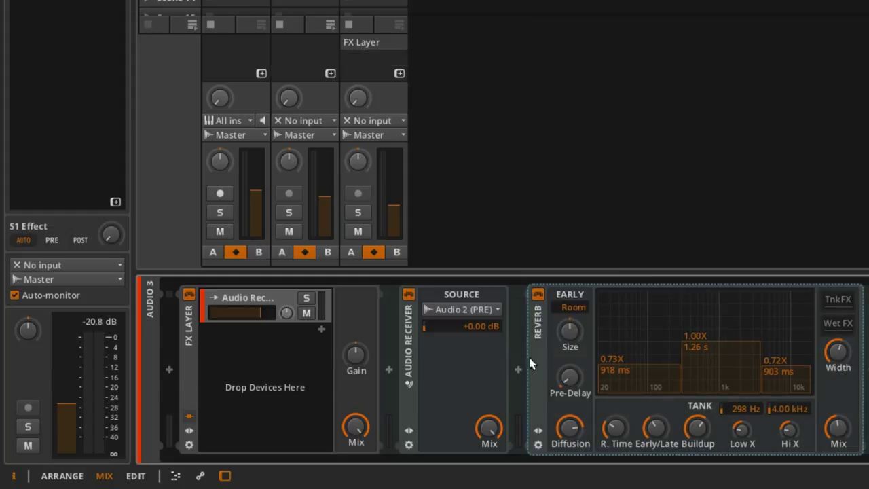
Add a second layer to the FX Layer with a new Audio Receiver followed by a Compressor
left_click(254, 296)
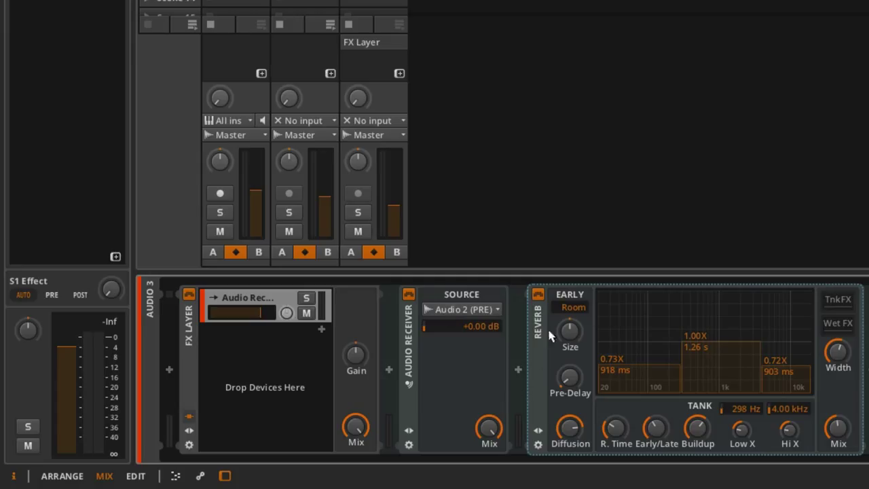
left_click(321, 329)
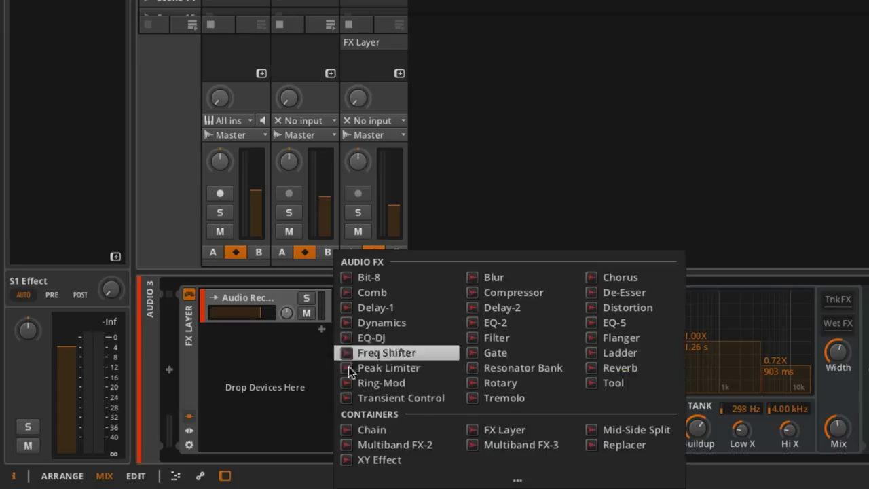
left_click(518, 480)
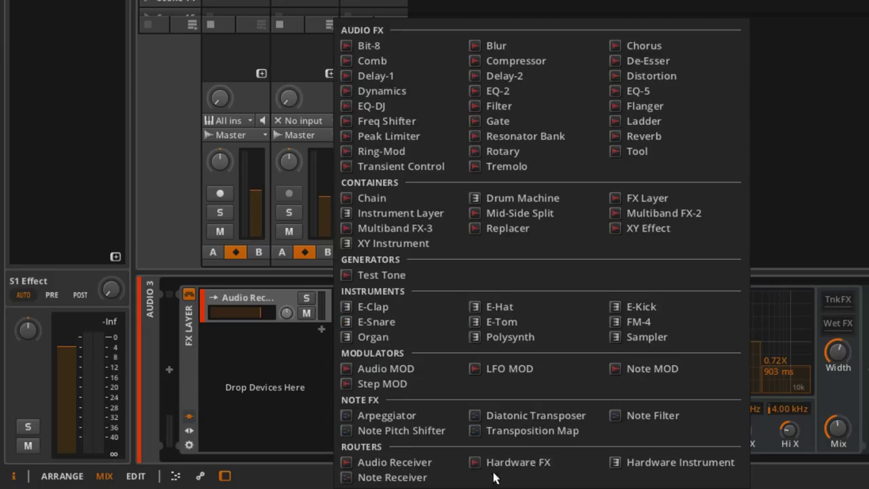
left_click(396, 463)
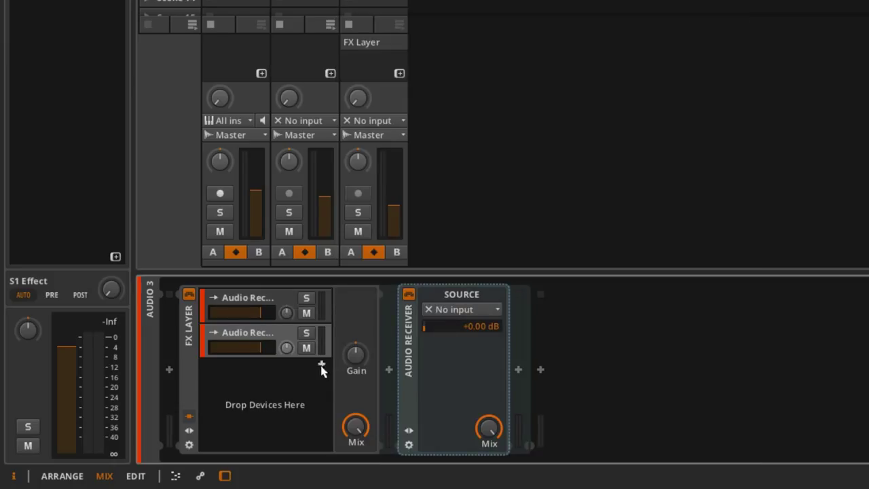
left_click(518, 370)
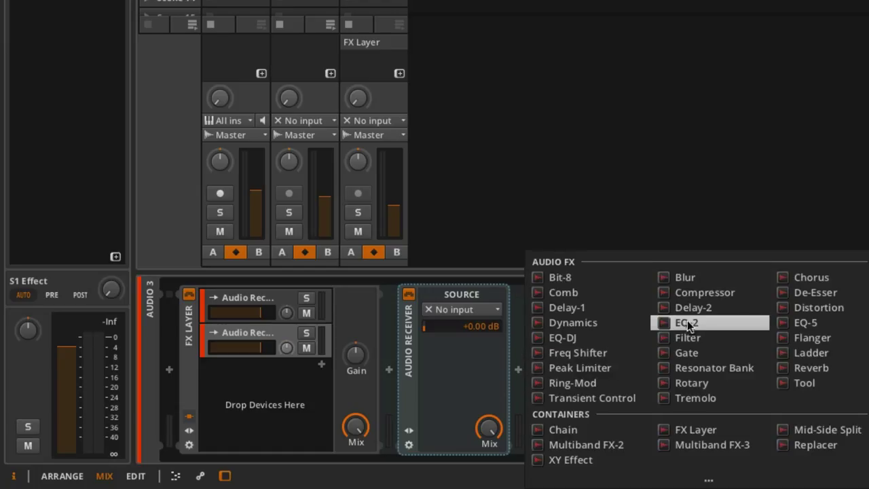
left_click(713, 293)
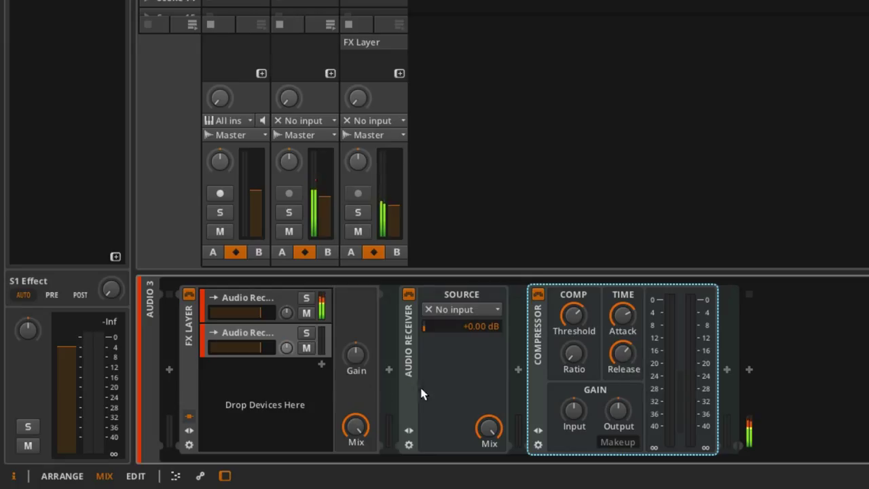
Inspect the device chains of both FX Layer layers and unfold the Audio 3 track to show its layer channels in the mixer
left_click(269, 302)
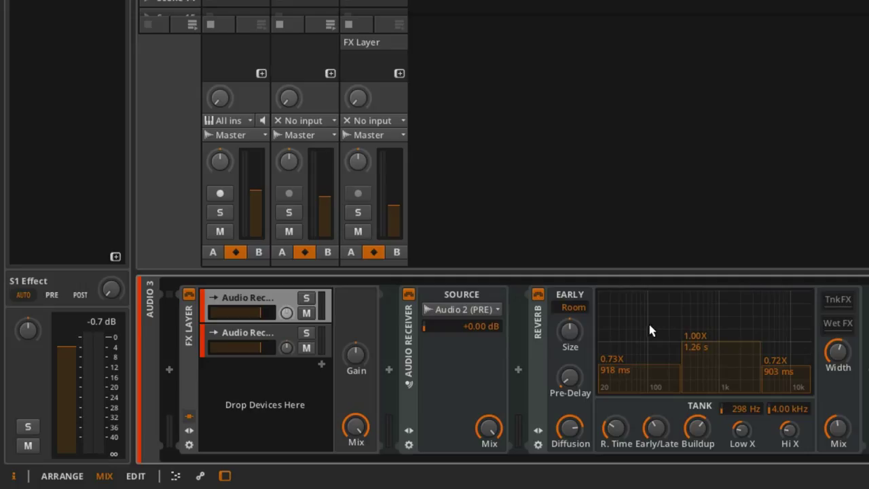
left_click(234, 334)
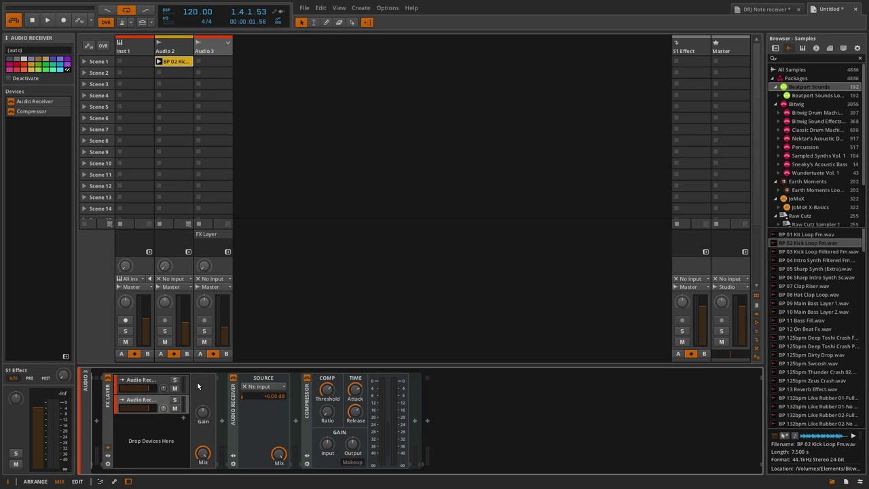
left_click(229, 44)
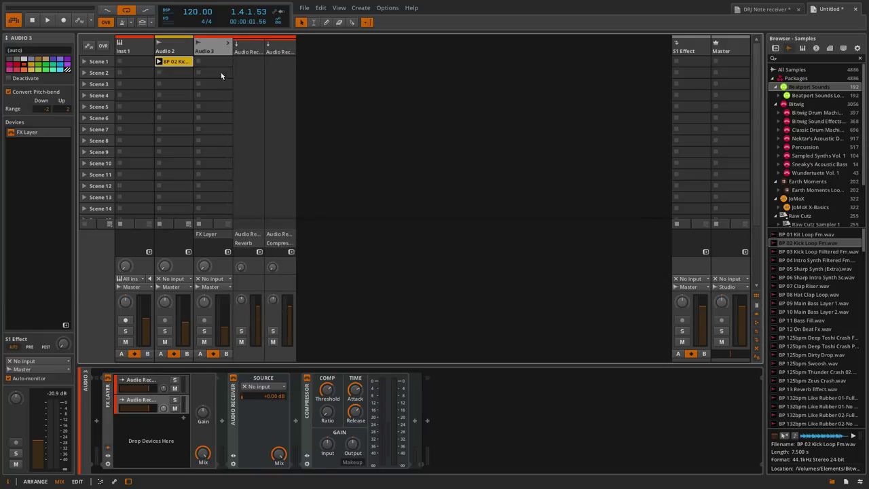
Delete the Audio 3 and Audio 2 tracks
left_click(226, 45)
key("Delete")
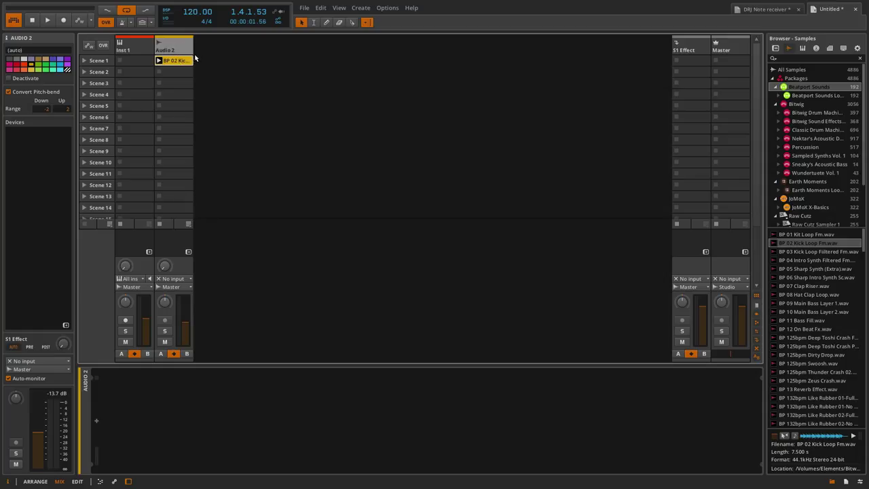
key("Delete")
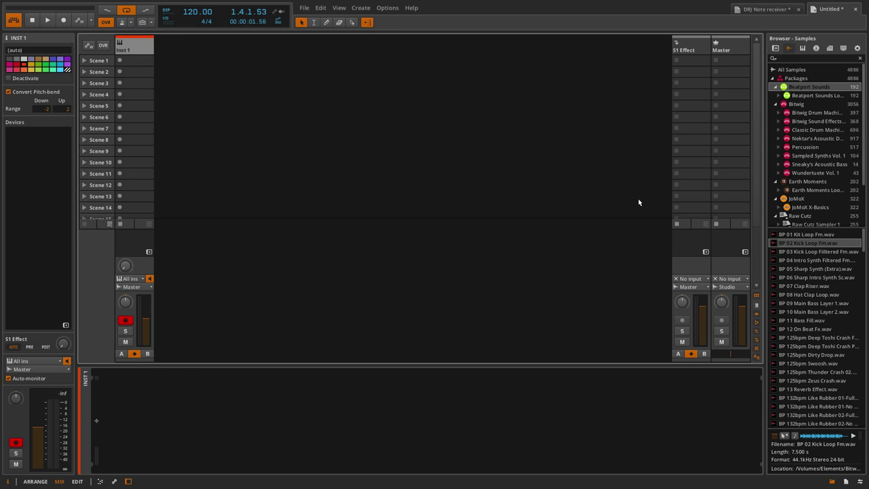
Load the FM-4 instrument onto the Inst 1 track and choose its Crystal Strings preset
left_click(778, 49)
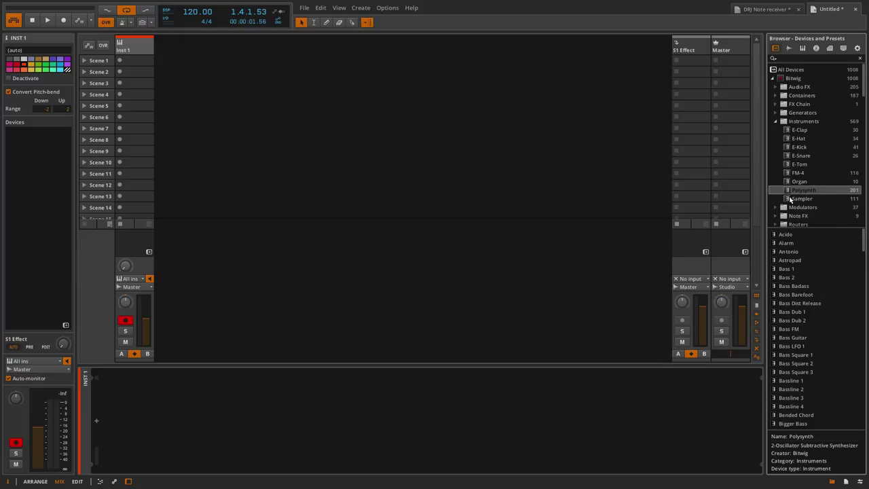
left_click_drag(797, 172, 133, 49)
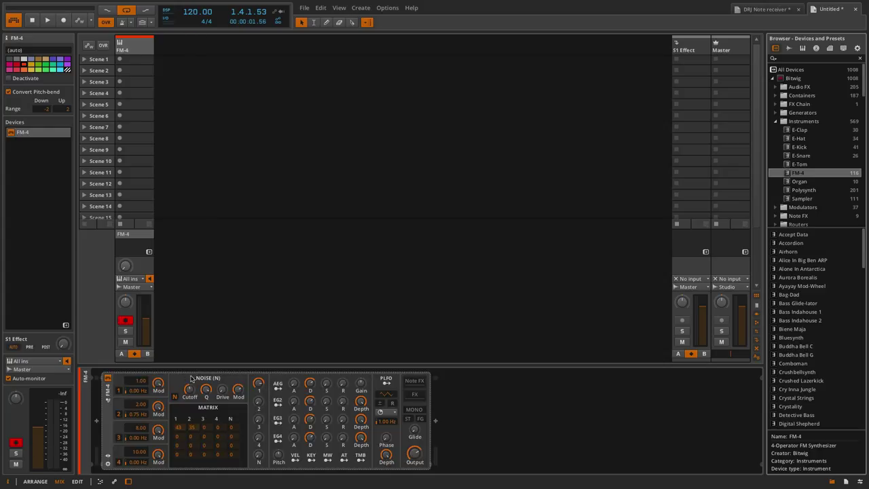
left_click(108, 464)
left_click(108, 464)
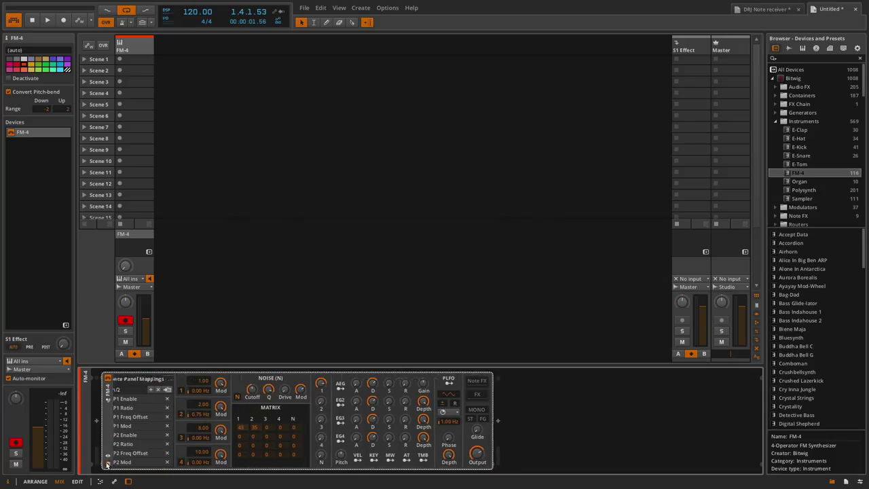
left_click(107, 455)
left_click(182, 378)
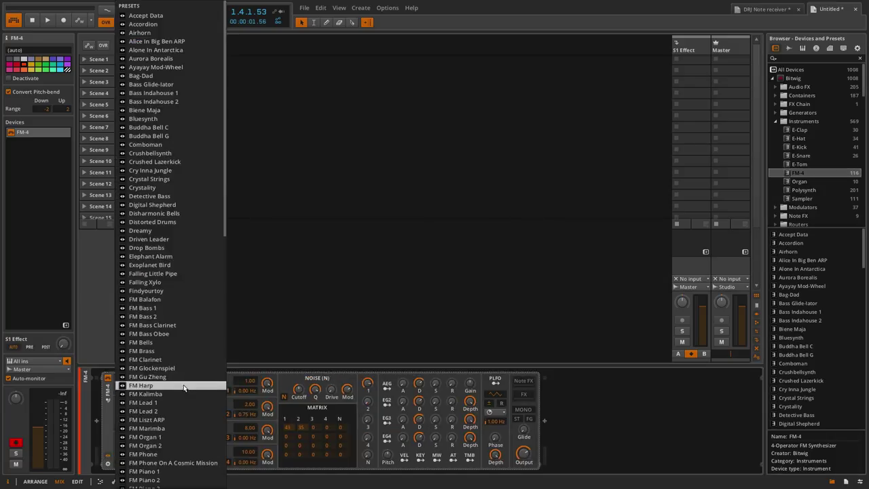
left_click(203, 179)
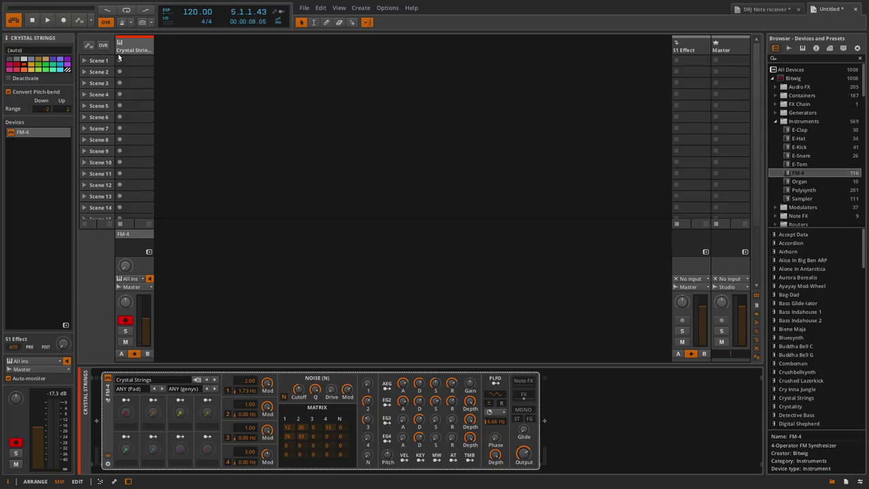
Record a note clip in the Crystal Strings track's Scene 1 slot, open it and set its loop length to 4 bars
left_click(120, 60)
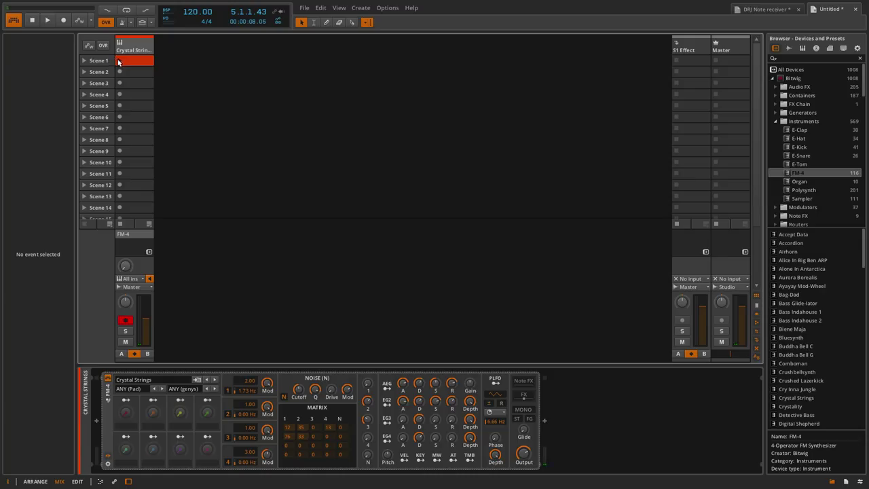
left_click(118, 61)
double_click(129, 61)
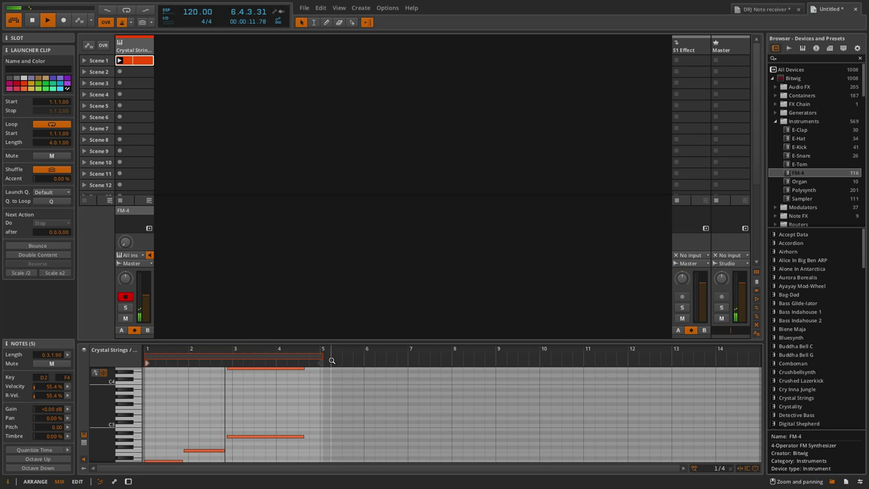
left_click_drag(322, 355, 319, 354)
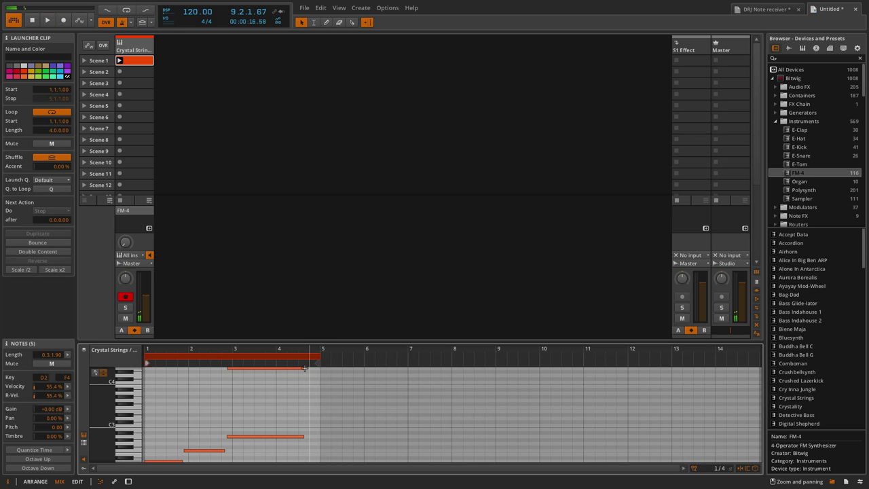
Add a second instrument track with a Polysynth and load the Bass 2 preset
left_click(128, 45)
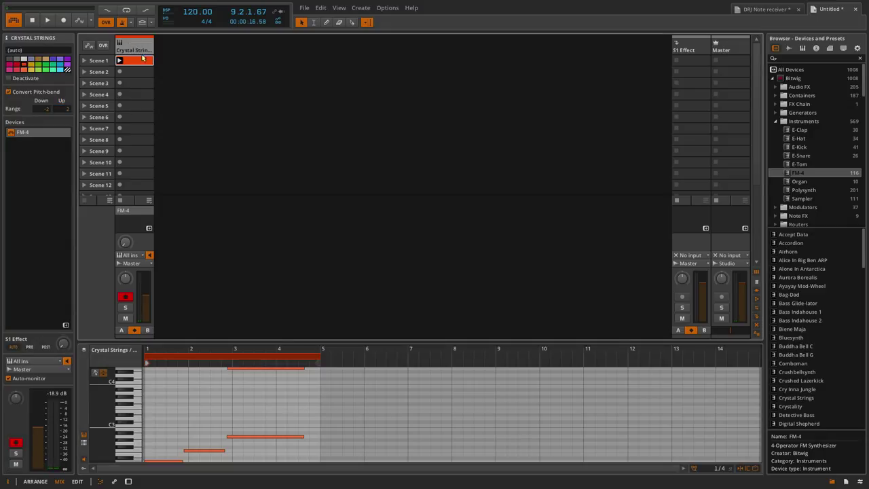
double_click(178, 53)
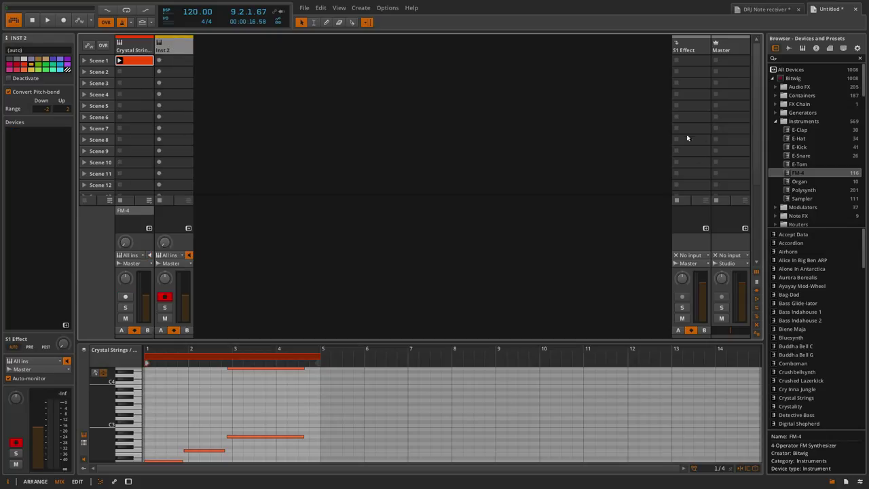
double_click(801, 191)
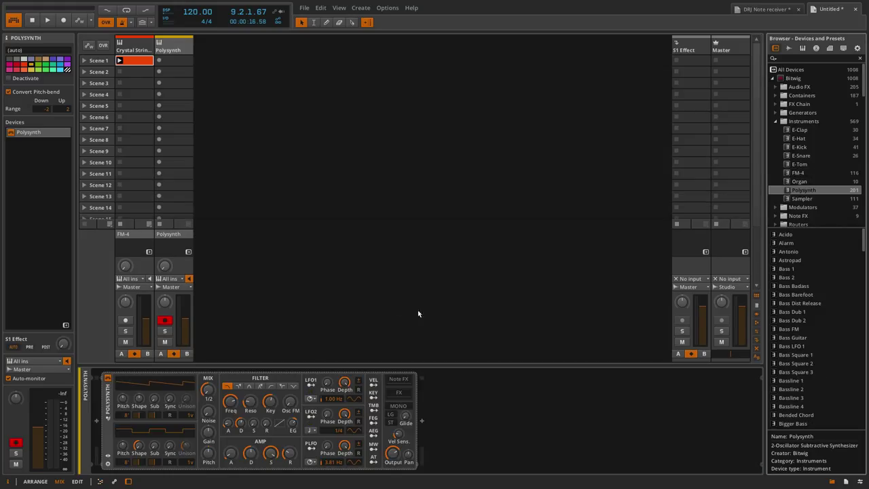
left_click(107, 455)
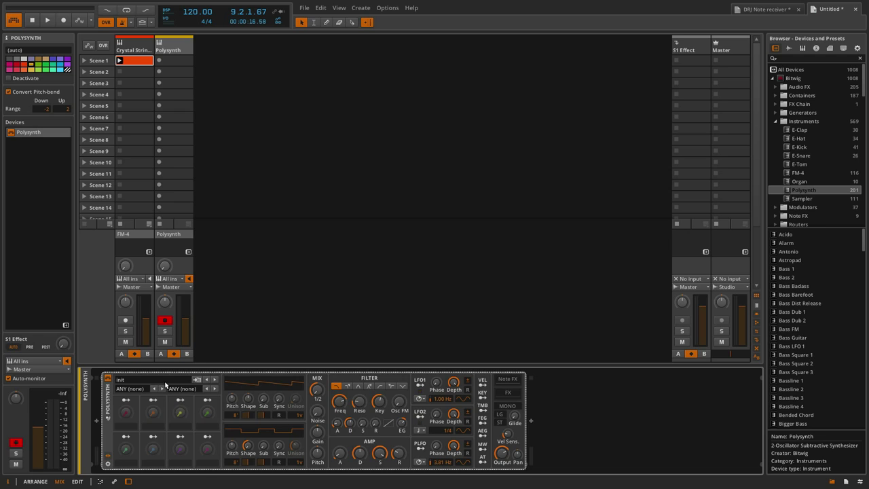
left_click(165, 384)
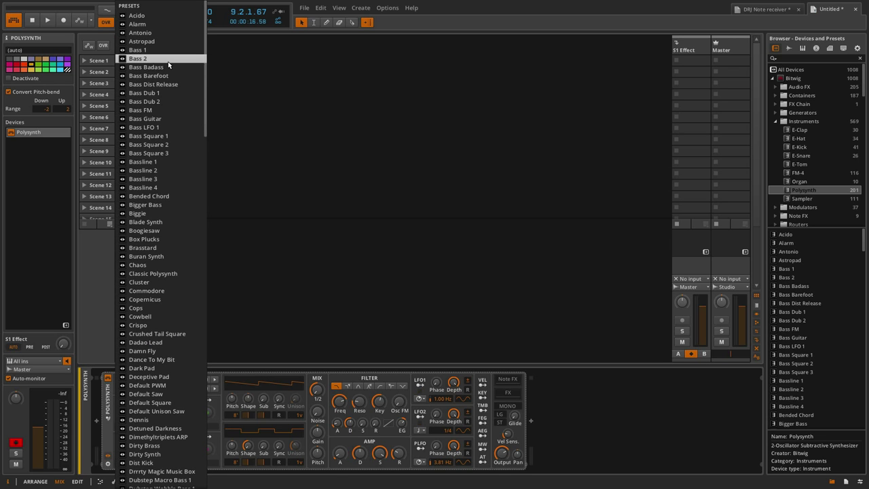
left_click(169, 60)
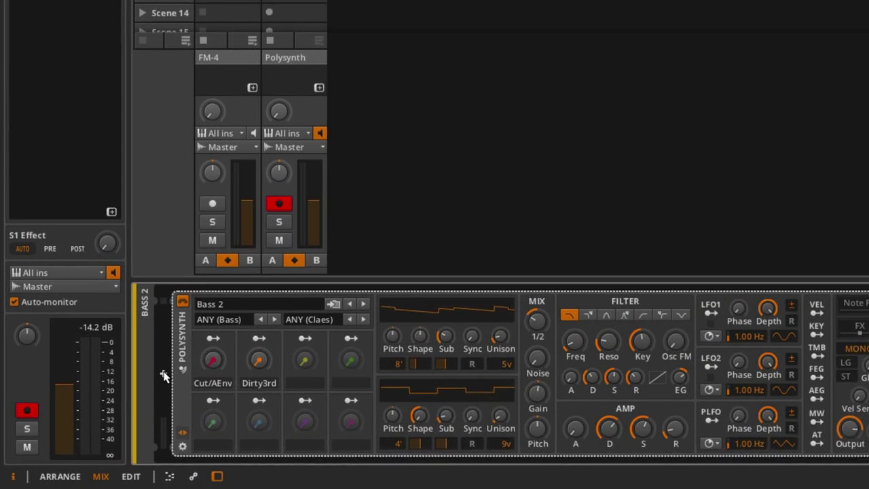
Insert a Note Receiver before the Polysynth on the Bass 2 track
left_click(96, 420)
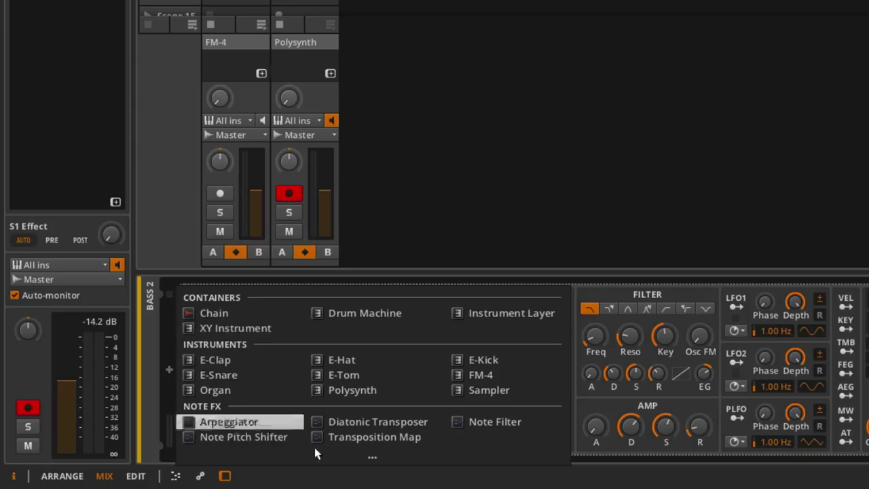
left_click(362, 457)
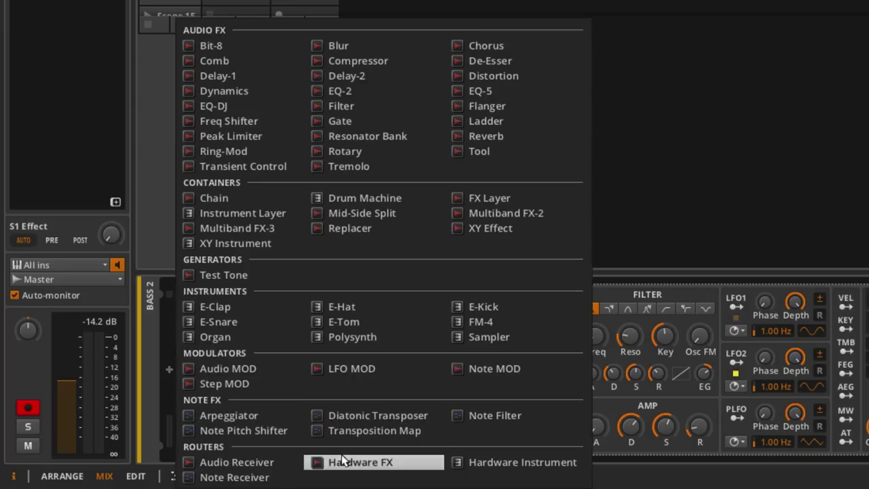
left_click(252, 478)
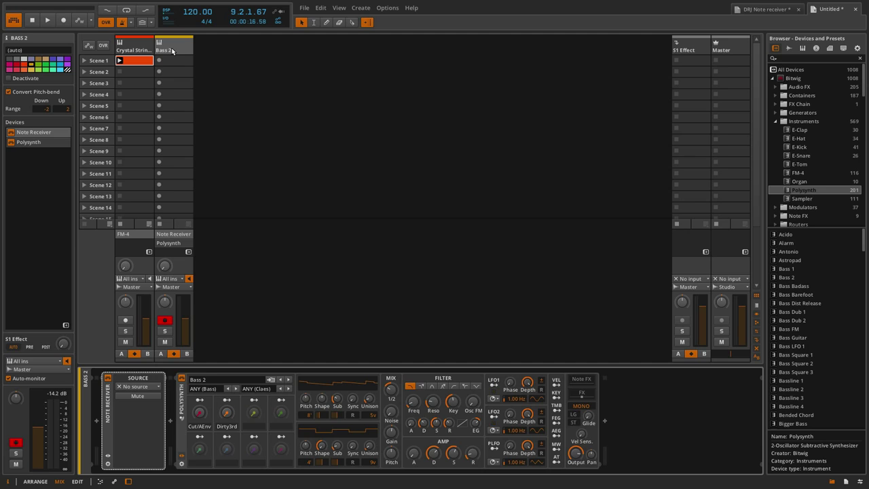
Play the Crystal Strings clip and set the Note Receiver's source to the Crystal Strings track
key("space")
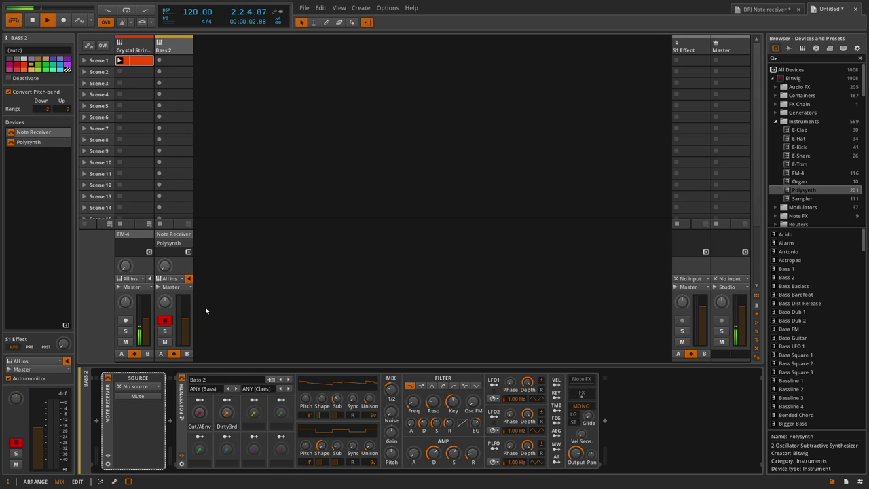
key("space")
left_click(150, 386)
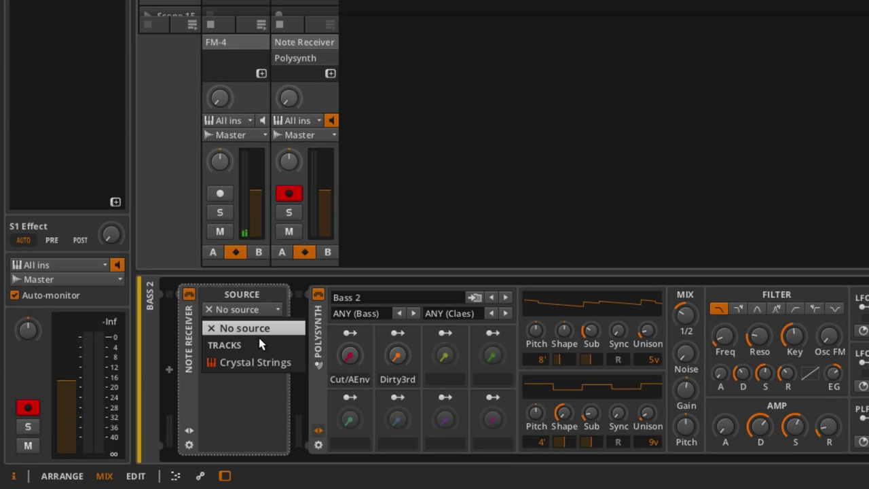
left_click(250, 365)
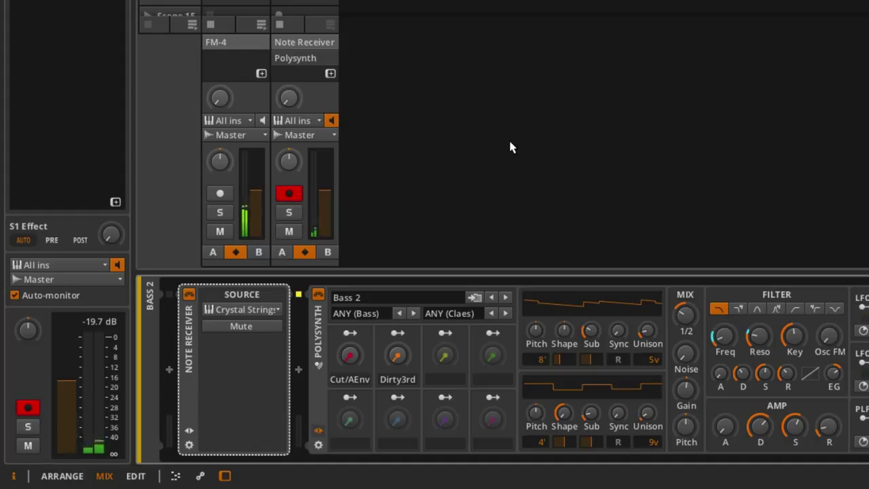
Insert an Arpeggiator between the Note Receiver and Polysynth with a 1/8 rate, and lower the Bass 2 track's volume slightly
left_click(297, 370)
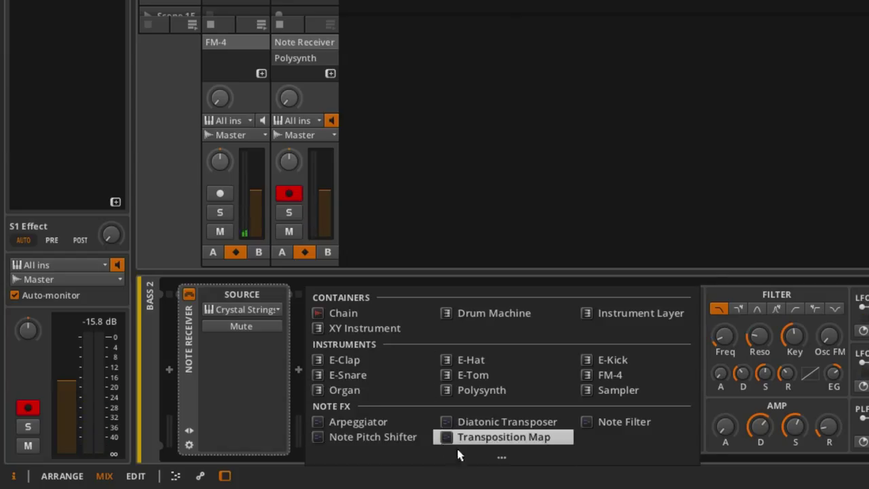
left_click(502, 457)
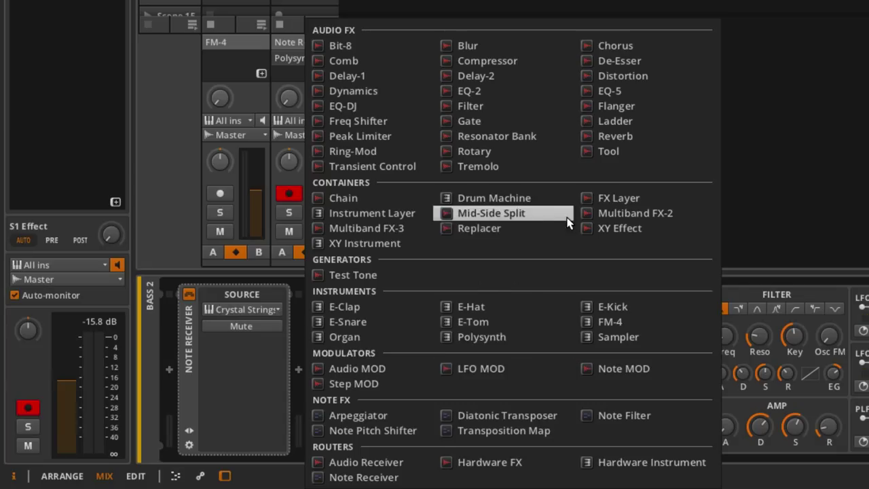
left_click(380, 415)
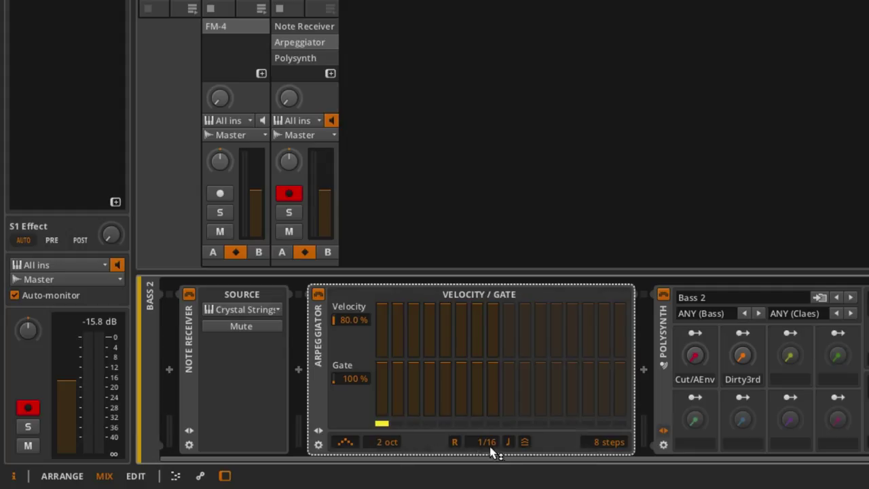
left_click_drag(497, 452, 495, 446)
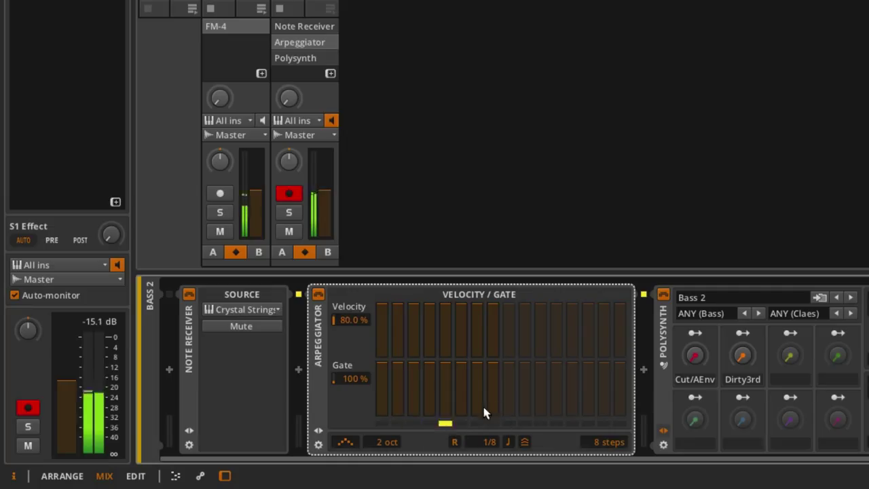
mouse_move(325, 206)
left_mouse_down()
mouse_move(324, 222)
mouse_move(324, 214)
left_mouse_up()
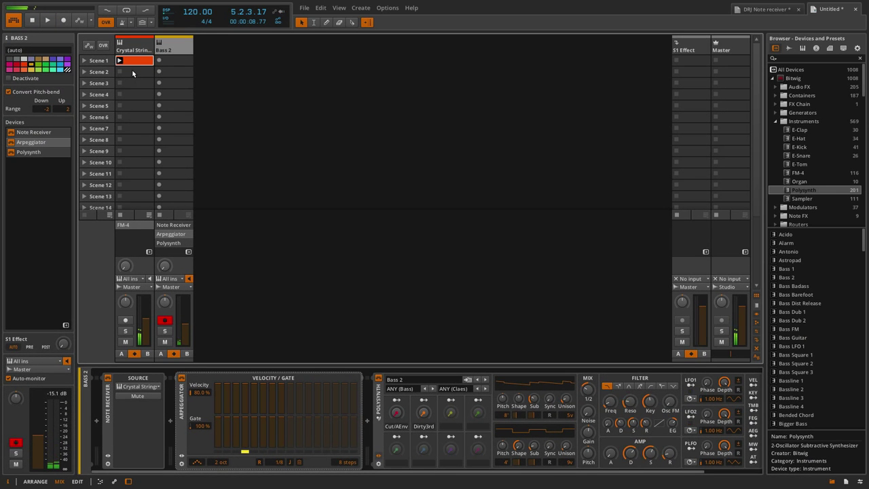
Extend the Crystal Strings clip's first low note to bar 2, start F2 at bar 2, and make A2 span bars 3 to 5
double_click(139, 63)
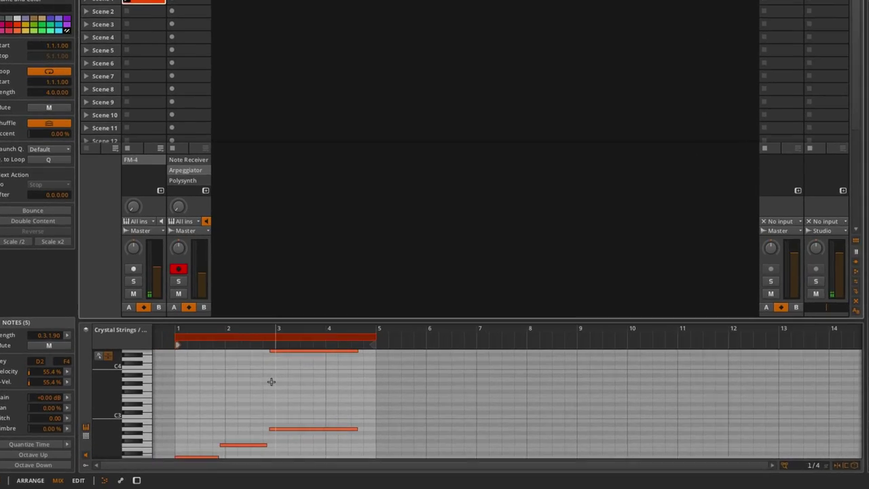
scroll(273, 382, "left", 5)
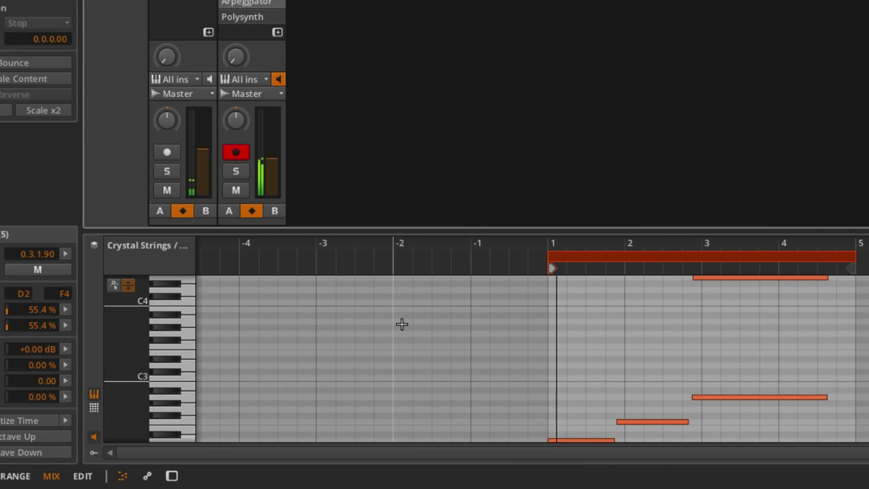
scroll(672, 343, "right", 1)
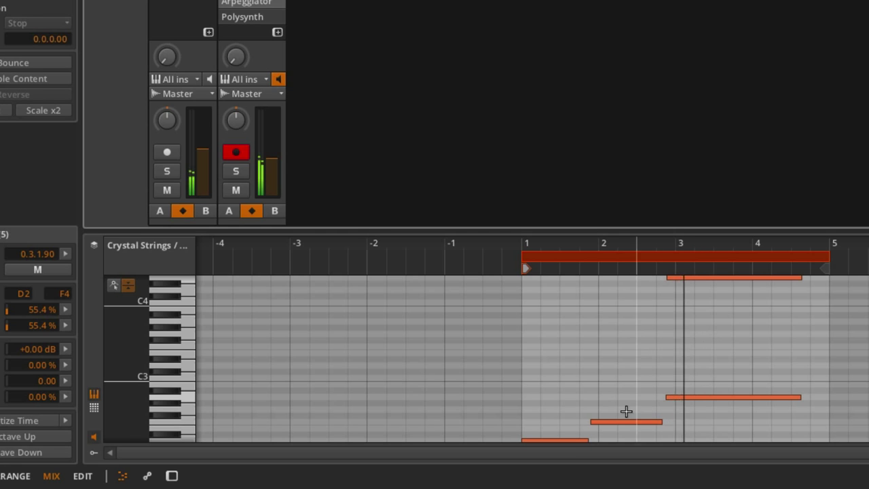
key("space")
scroll(587, 413, "down", 2)
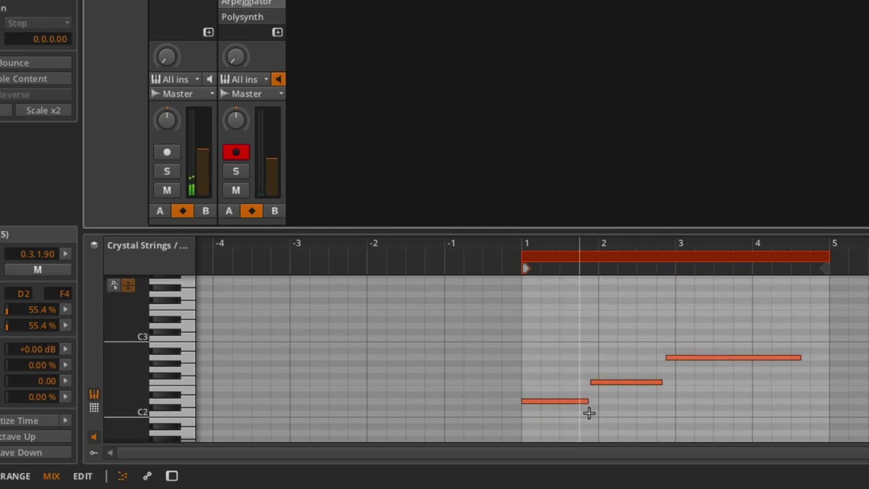
left_click_drag(586, 401, 629, 383)
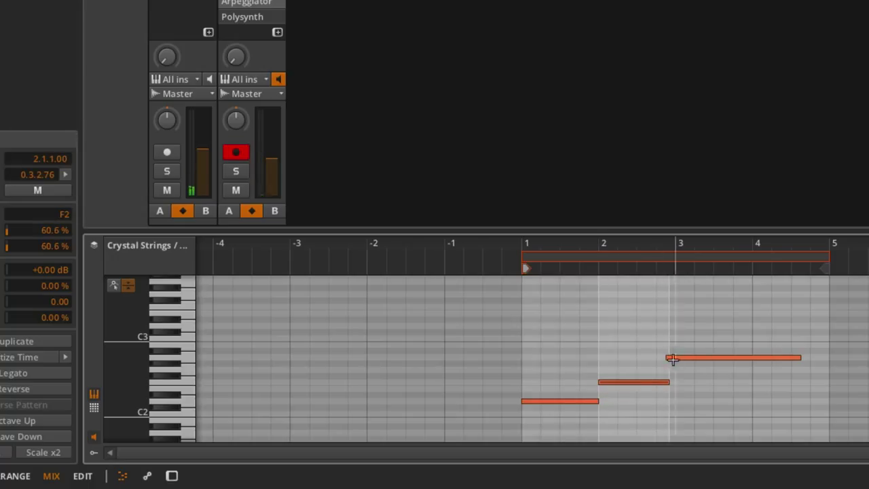
left_click_drag(679, 358, 696, 358)
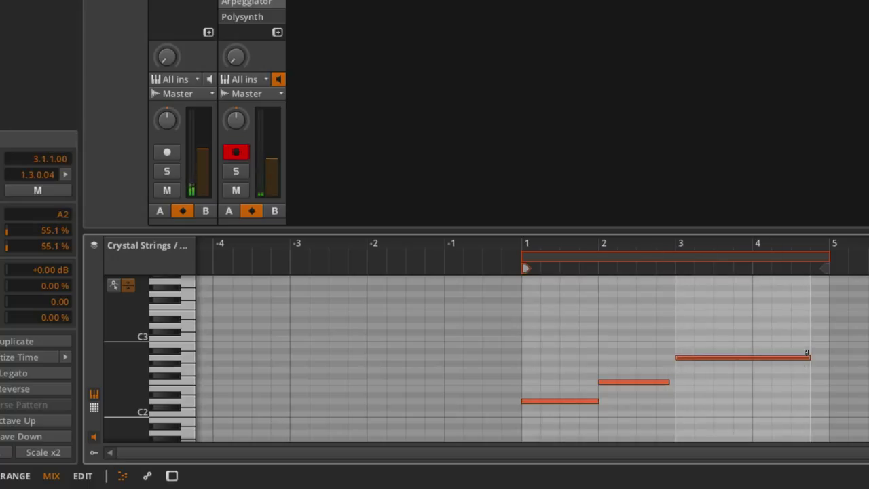
left_click_drag(807, 352, 826, 358)
Play back the edited Crystal Strings clip while viewing the Bass 2 track's device chain, and stop playback
key("space")
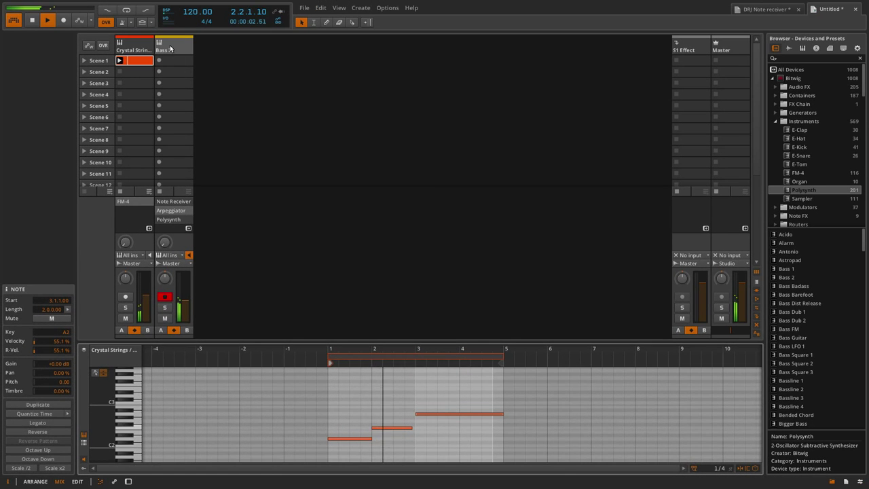
left_click(169, 49)
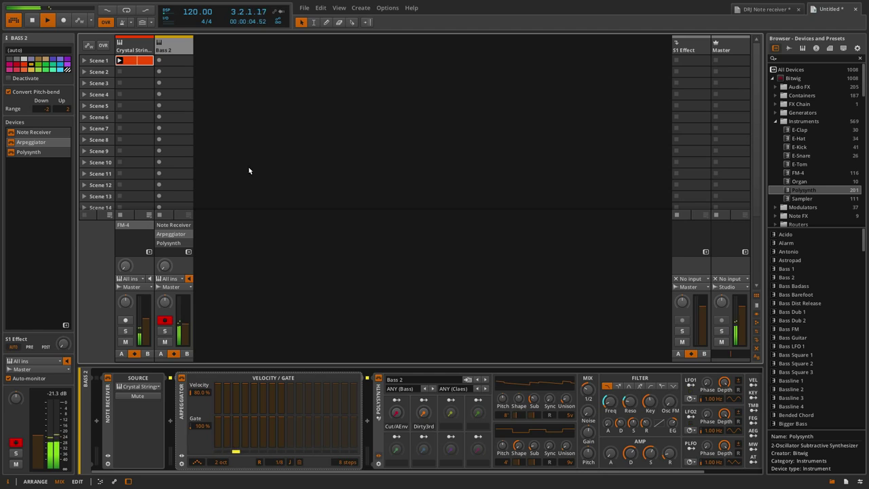
key("space")
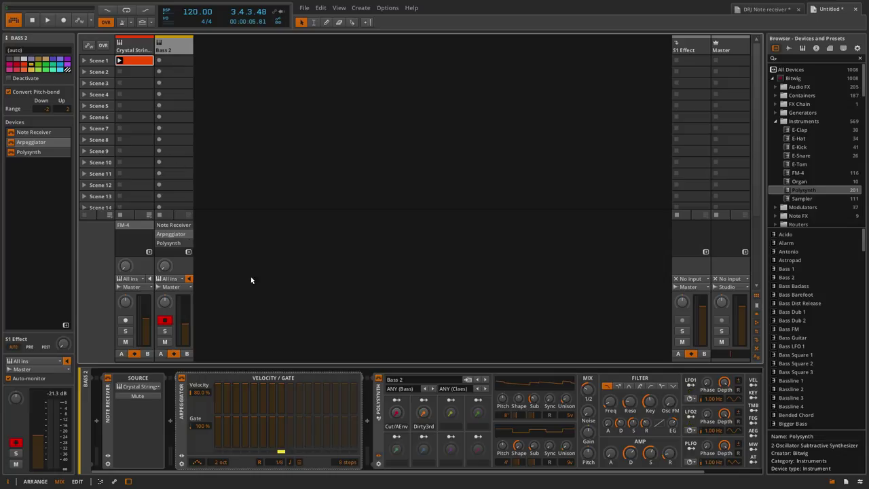
Add a third instrument track with a Polysynth and load the Classic Polysynth preset
left_click(253, 114)
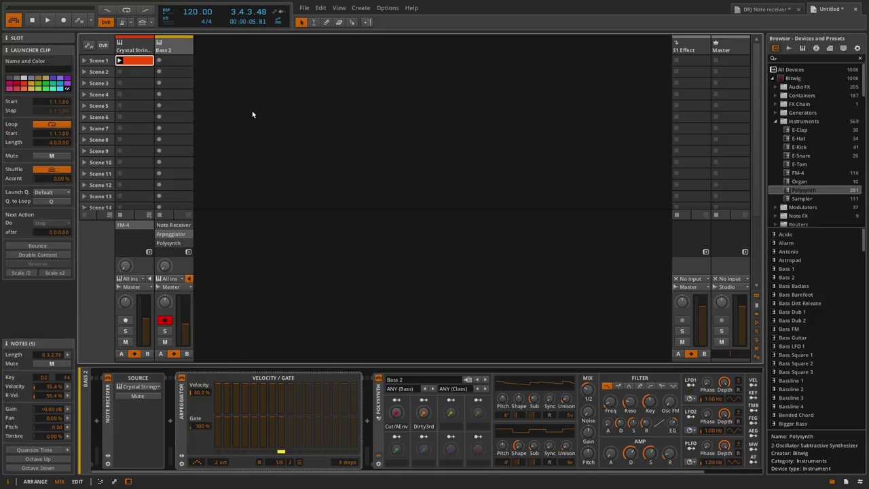
key("ctrl+t")
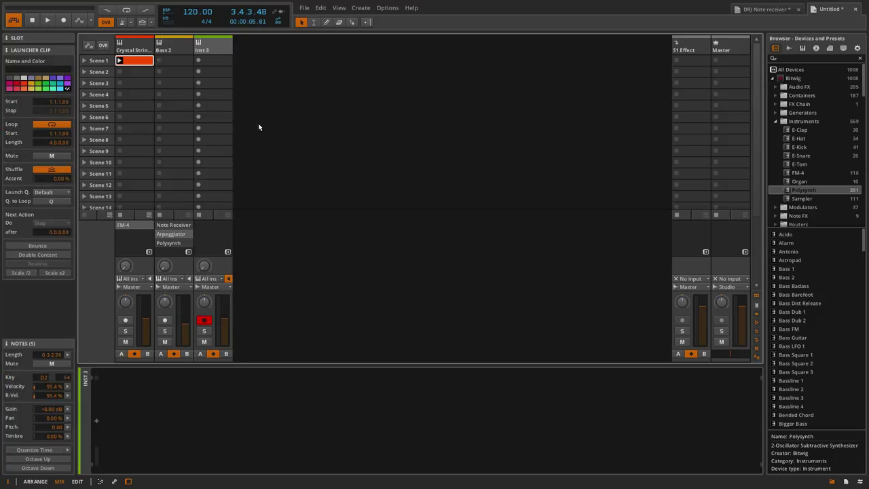
left_click_drag(807, 189, 216, 61)
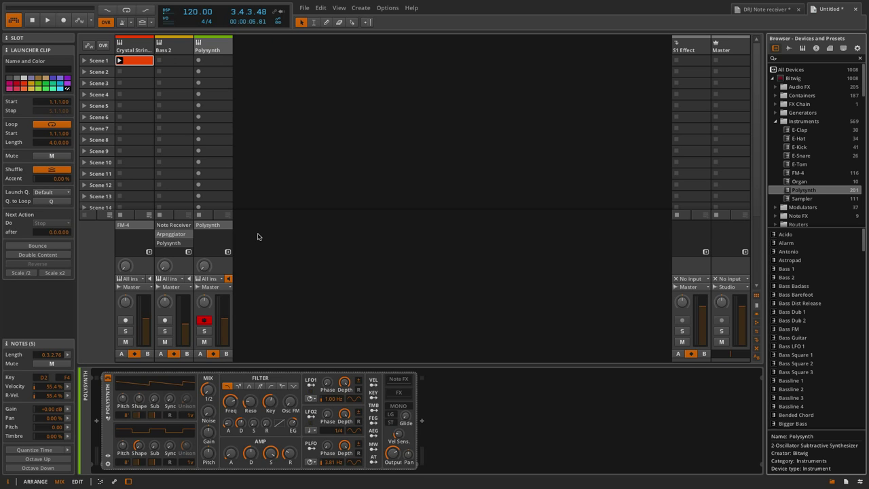
left_click(108, 456)
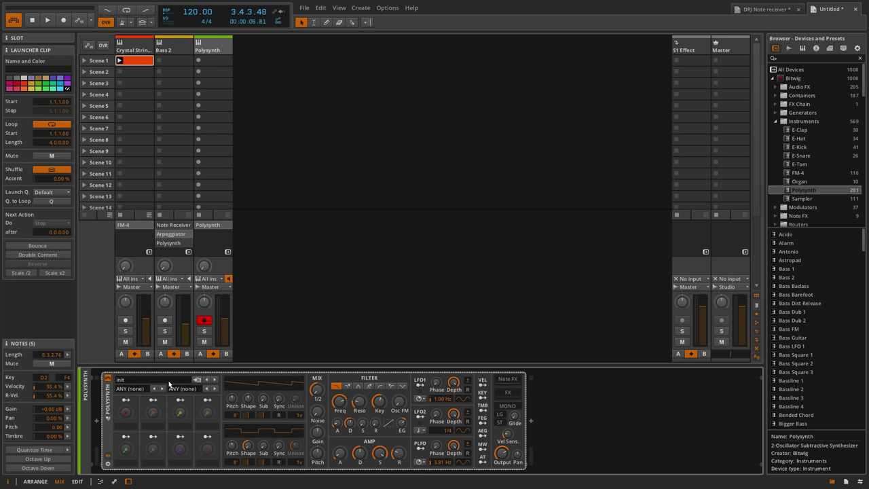
left_click(169, 384)
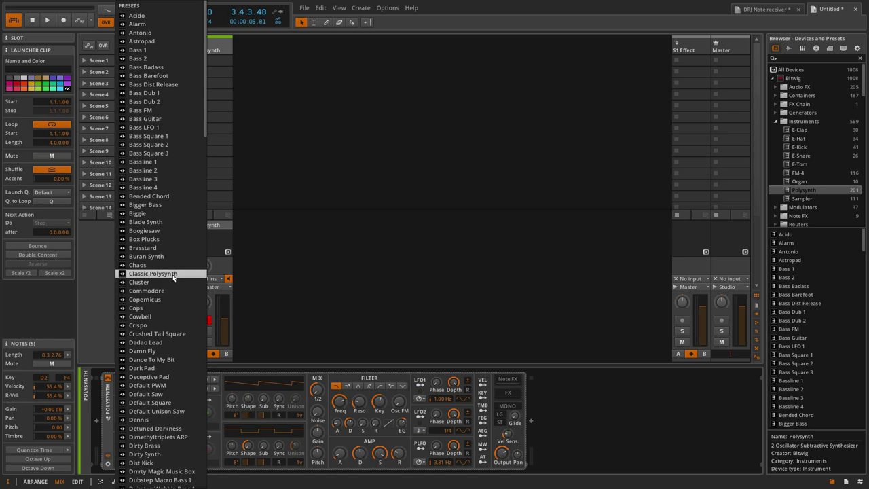
left_click(153, 274)
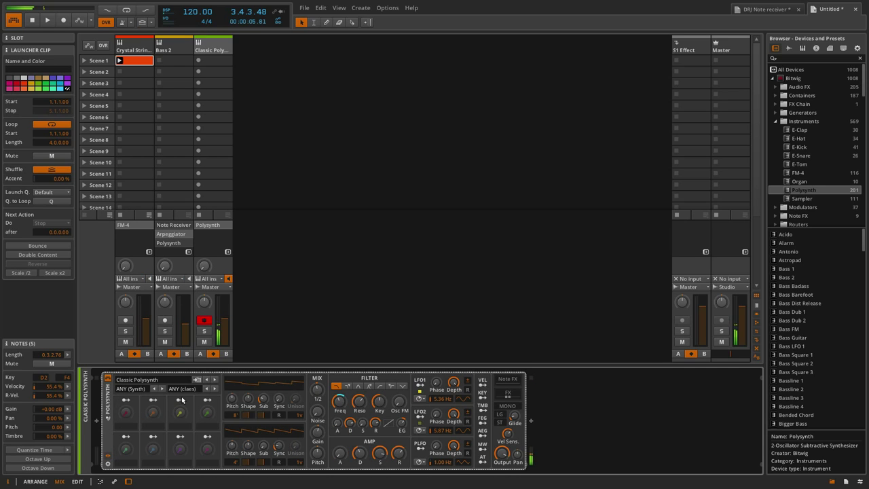
Insert a Note Receiver sourced from Crystal Strings before the new Polysynth, and raise the Classic Polysynth track's volume slightly
left_click(97, 421)
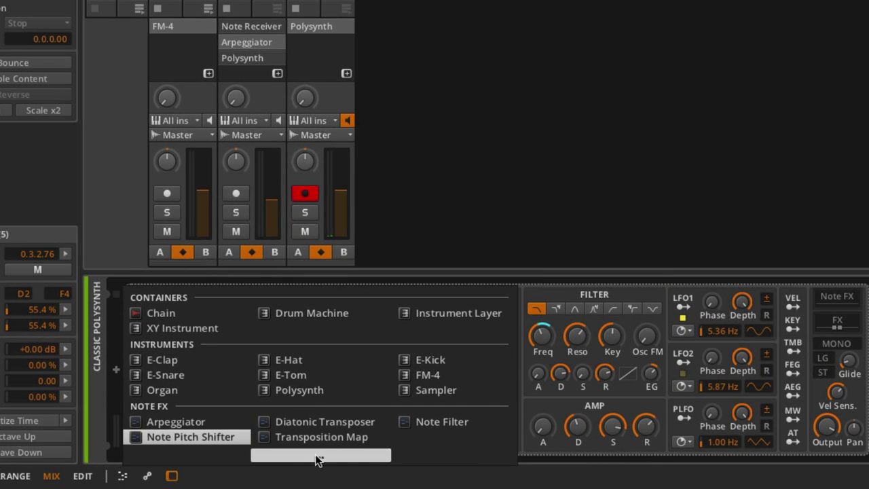
left_click(293, 461)
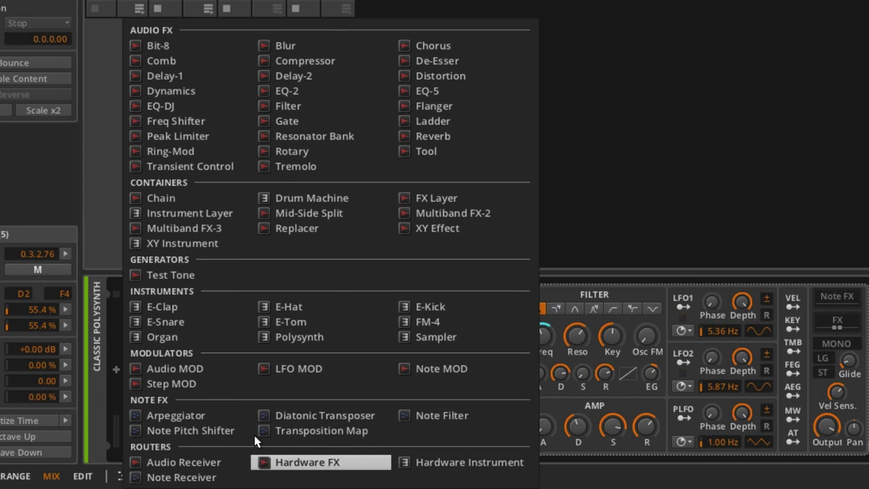
left_click(200, 478)
left_click(208, 309)
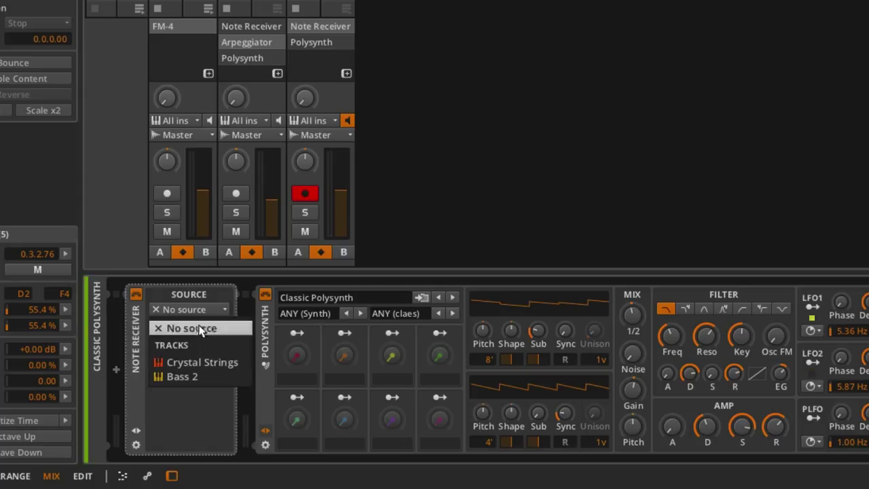
left_click(204, 363)
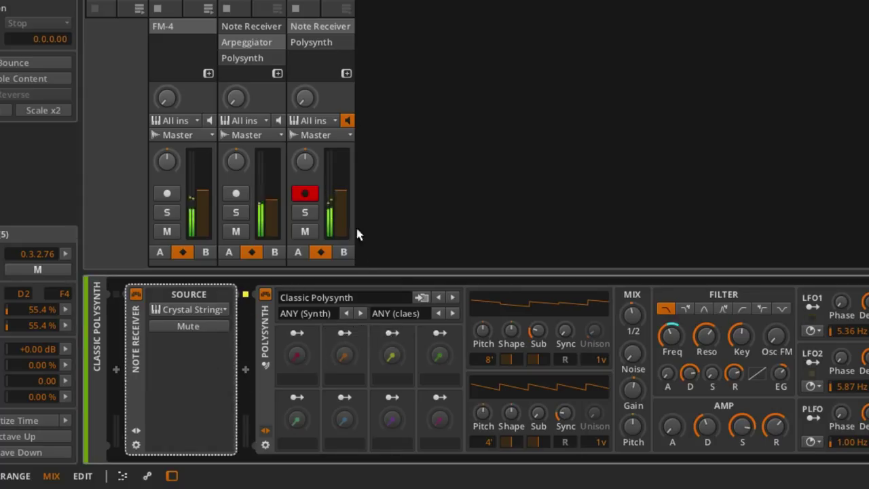
left_click_drag(342, 205, 341, 198)
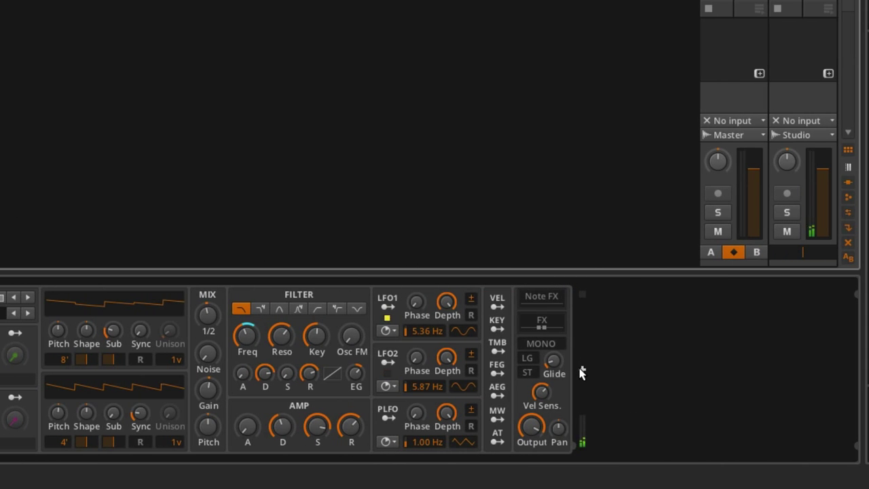
Add a Delay-2 after the Polysynth and solo the Classic Polysynth track to adjust the delay's mix
left_click(582, 370)
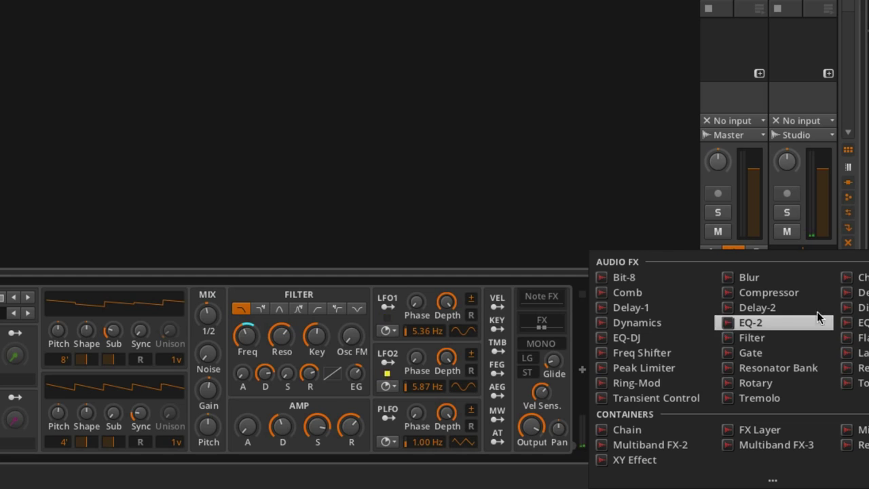
left_click(772, 306)
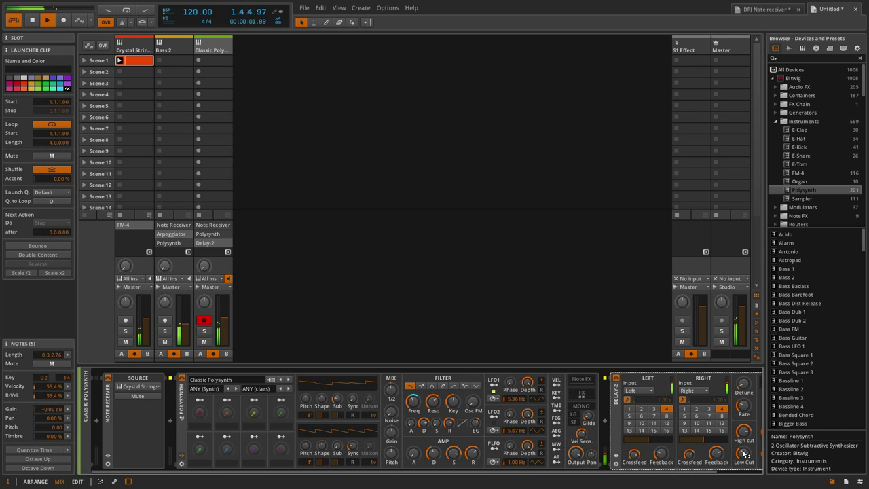
left_click(203, 330)
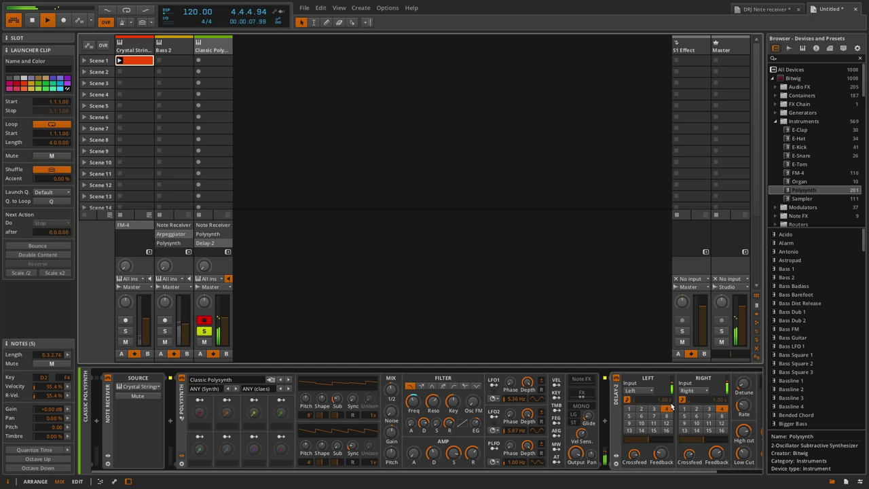
scroll(733, 440, "right", 2)
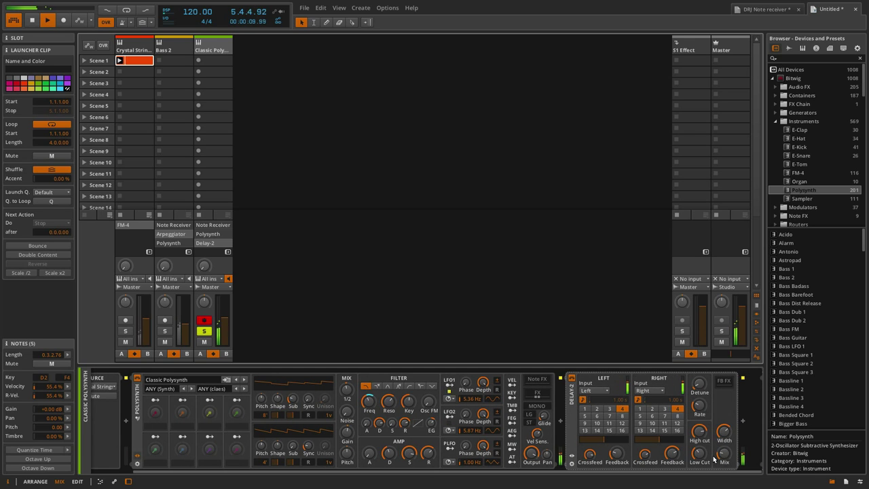
left_click(724, 453)
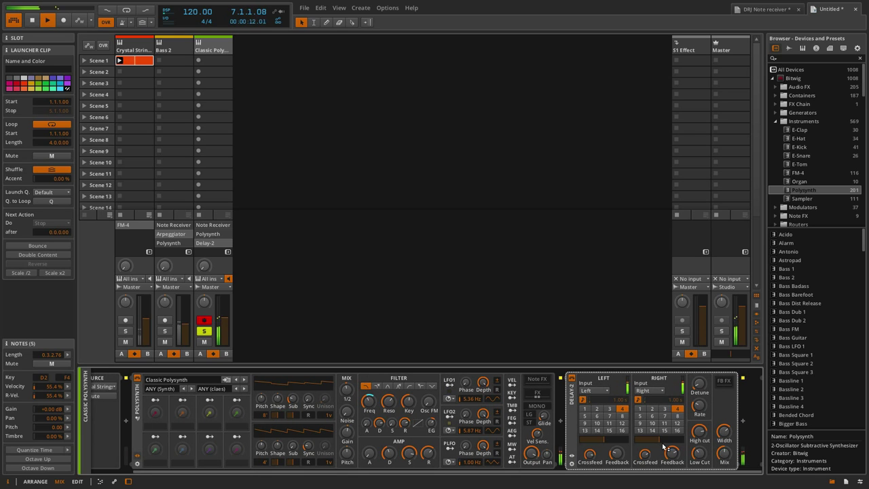
Unsolo the Classic Polysynth track and play all three tracks together briefly
left_click(204, 331)
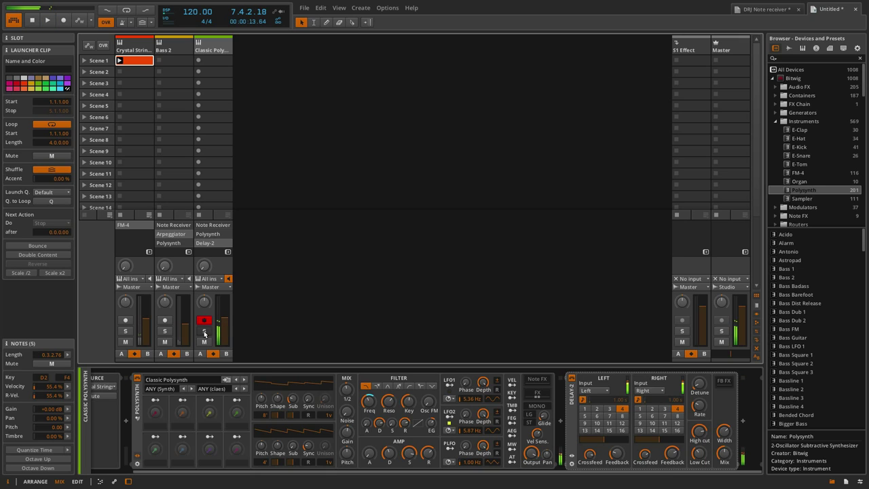
key("space")
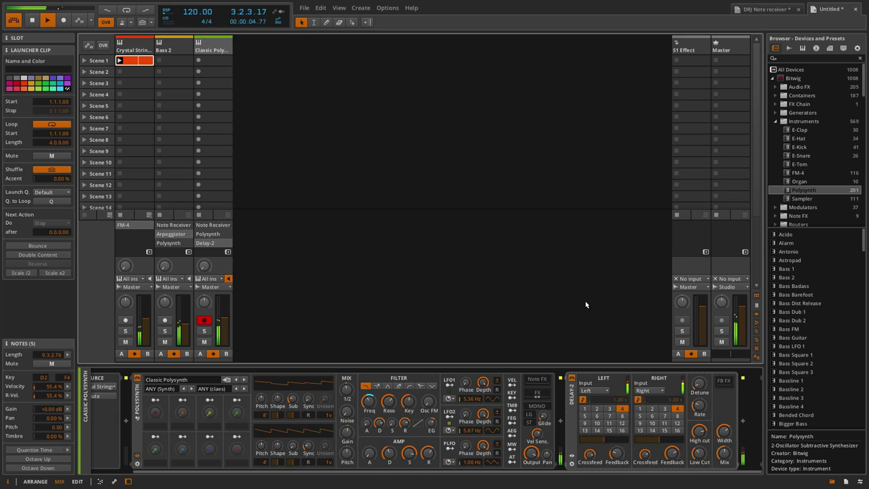
key("space")
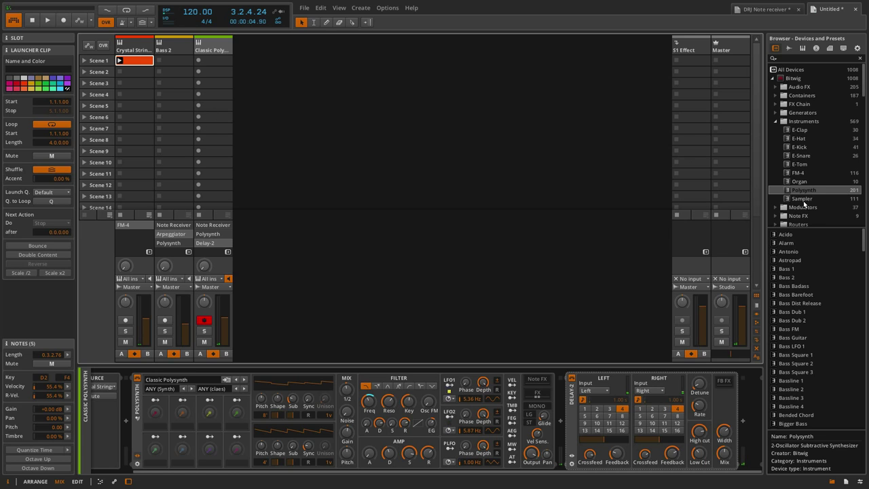
Add a fourth instrument track with a Sampler and load the Tolcha MS20 Retro Story preset
left_click_drag(802, 199, 316, 98)
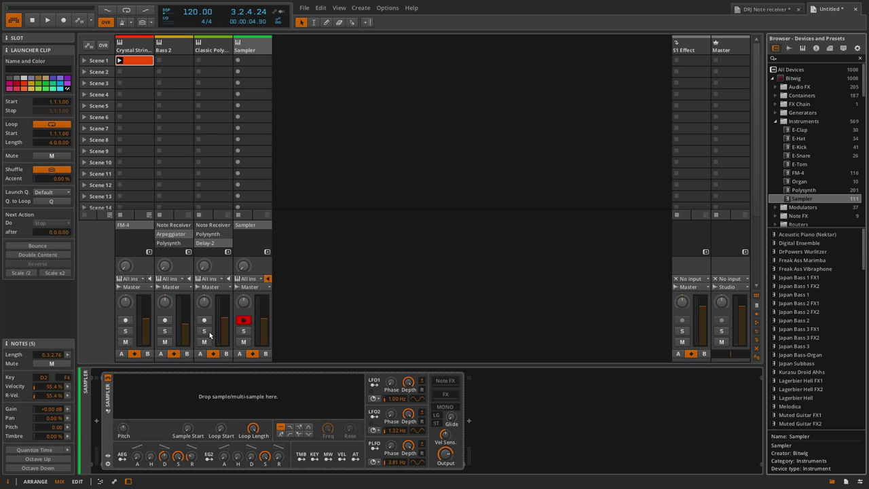
left_click(109, 457)
left_click(183, 385)
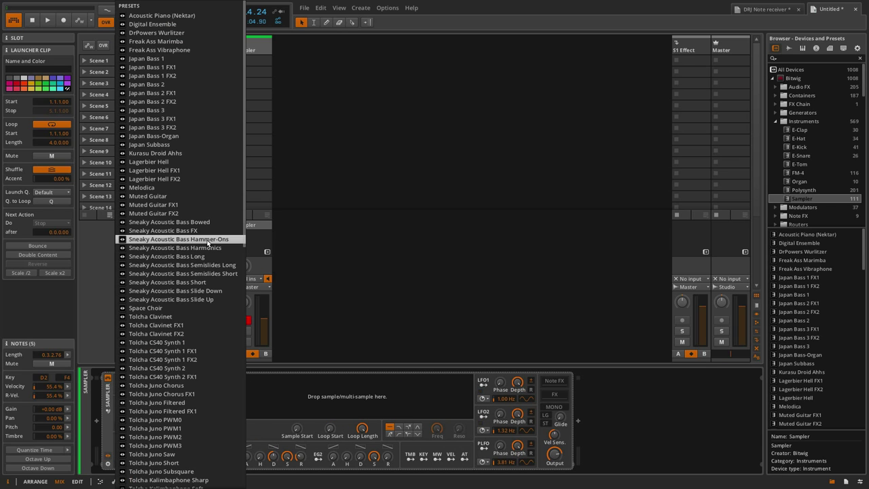
scroll(211, 234, "down", 16)
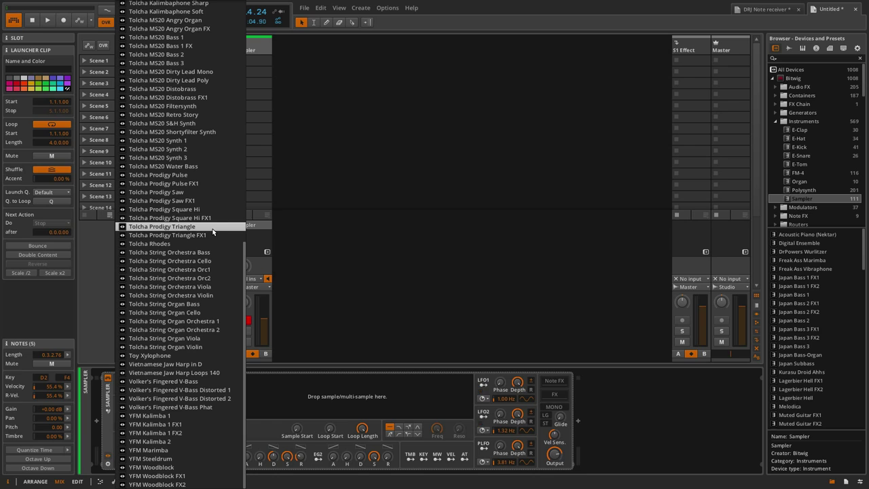
left_click(192, 116)
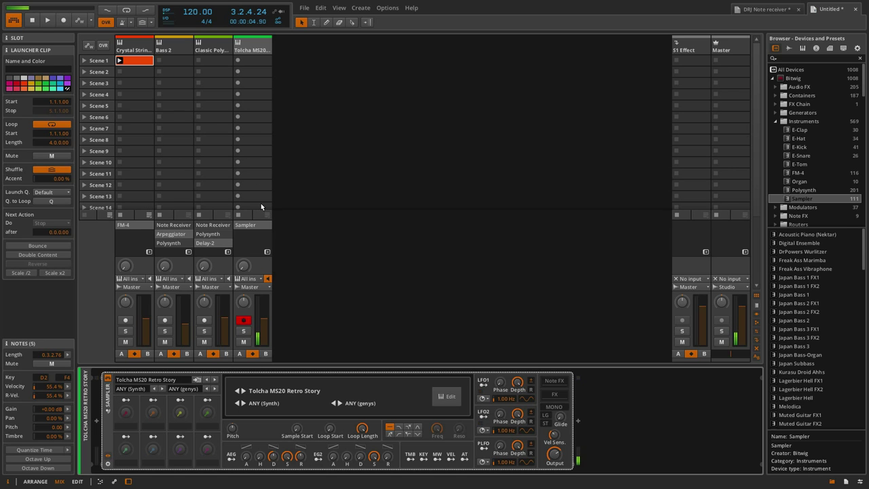
Insert a Note Receiver before the Sampler on the Tolcha MS20 track and set its source to Crystal Strings
left_click(97, 421)
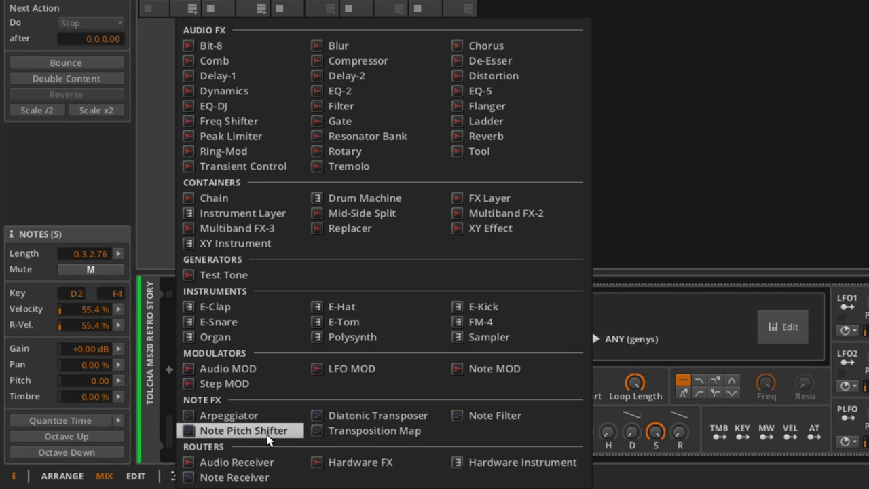
left_click(245, 478)
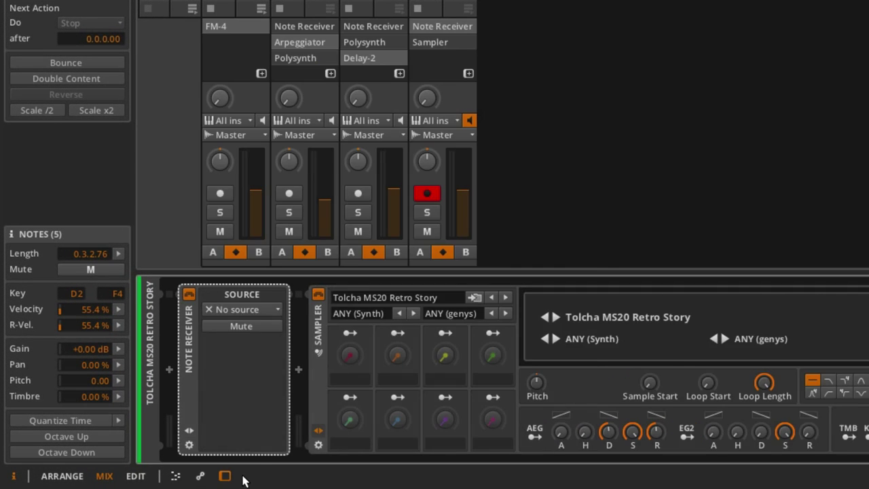
left_click(255, 310)
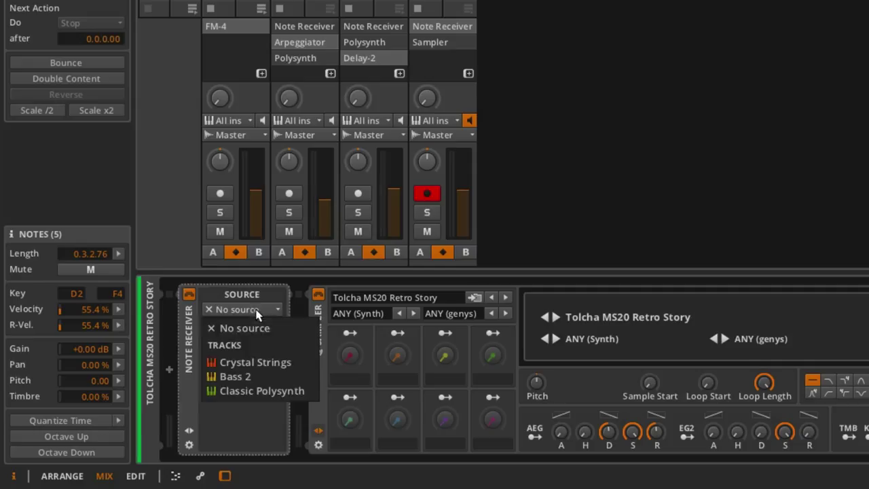
left_click(266, 371)
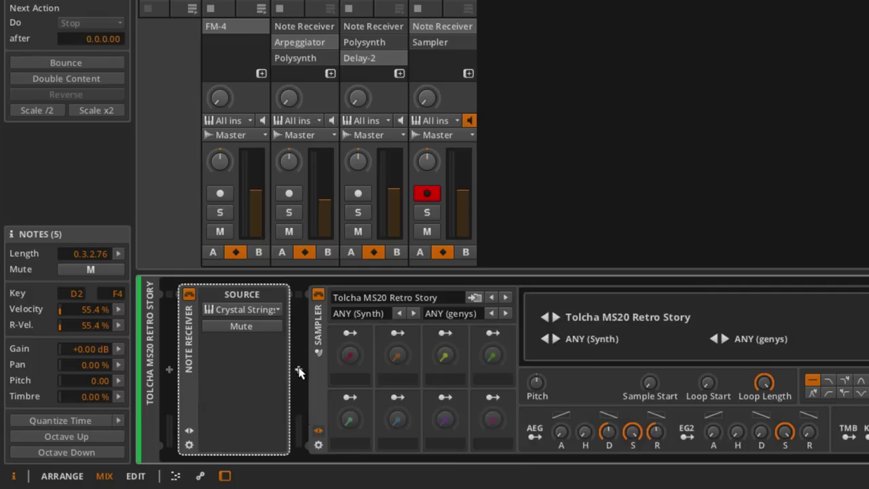
Insert a Note Pitch Shifter between the Note Receiver and the Sampler and set it to Oct -1
left_click(298, 370)
left_click(371, 436)
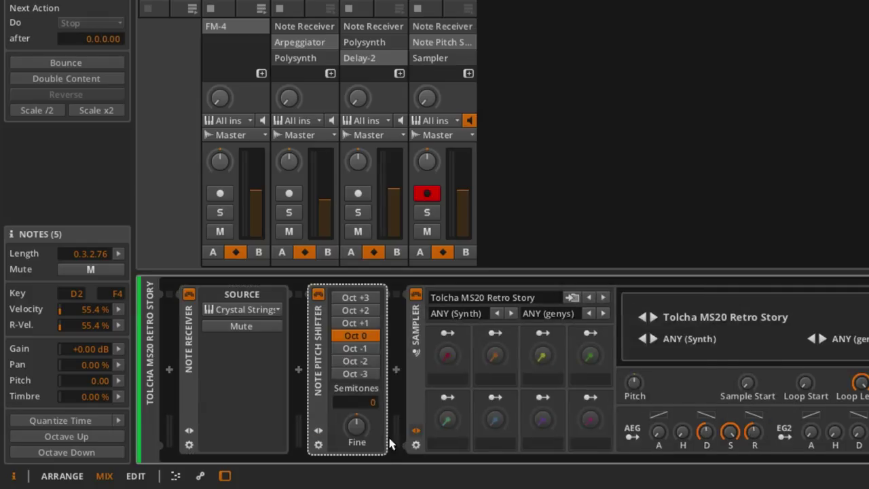
left_click(353, 348)
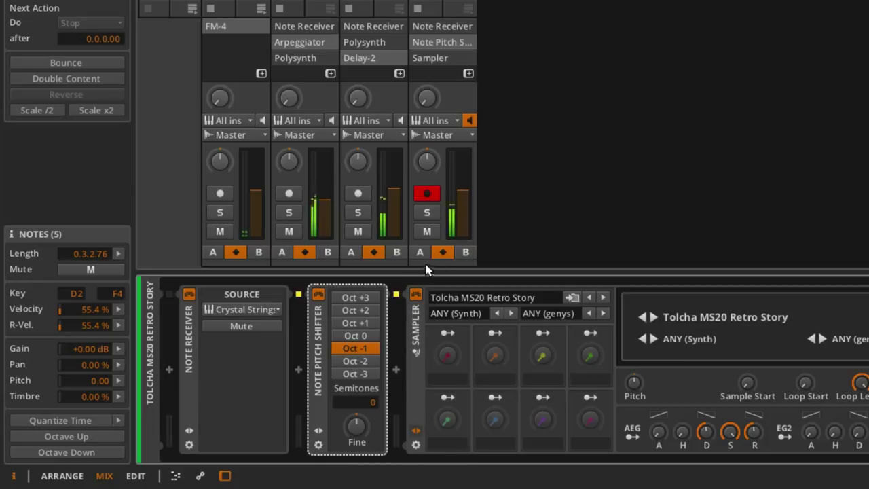
Solo the Tolcha MS20 track and try the pitch shifter at Oct +1 before returning it to Oct -1
left_click(426, 213)
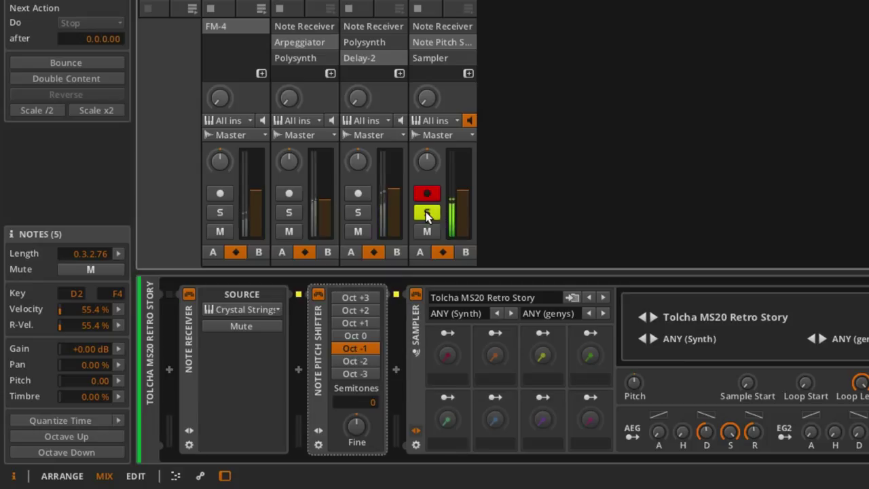
left_click(365, 323)
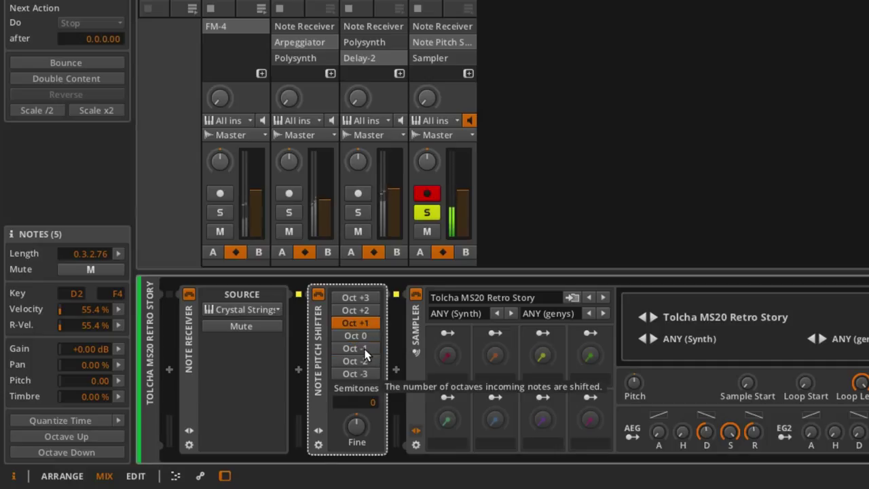
left_click(362, 348)
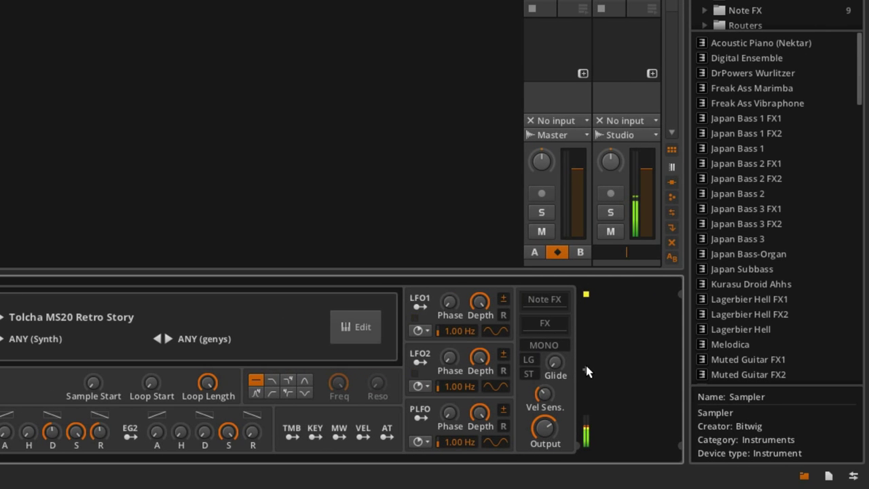
Add a Reverb after the Sampler, slightly adjust the Tolcha MS20 track's volume and stop playback
left_click(586, 371)
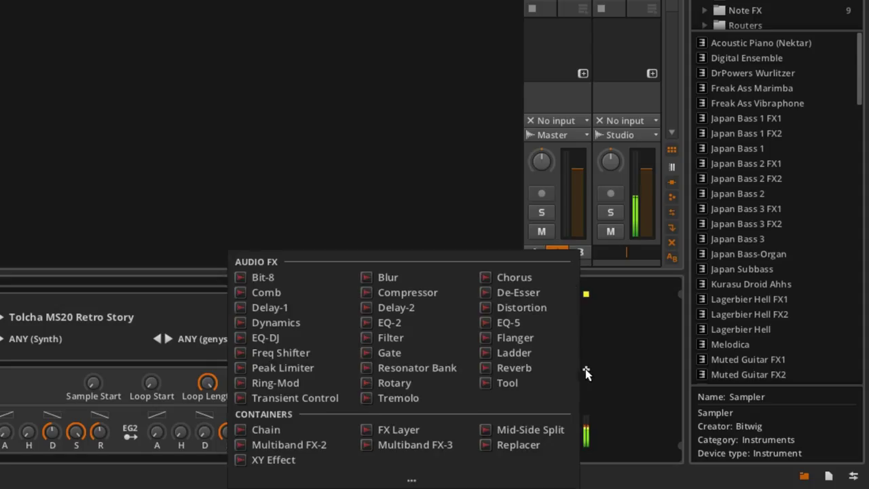
left_click(505, 369)
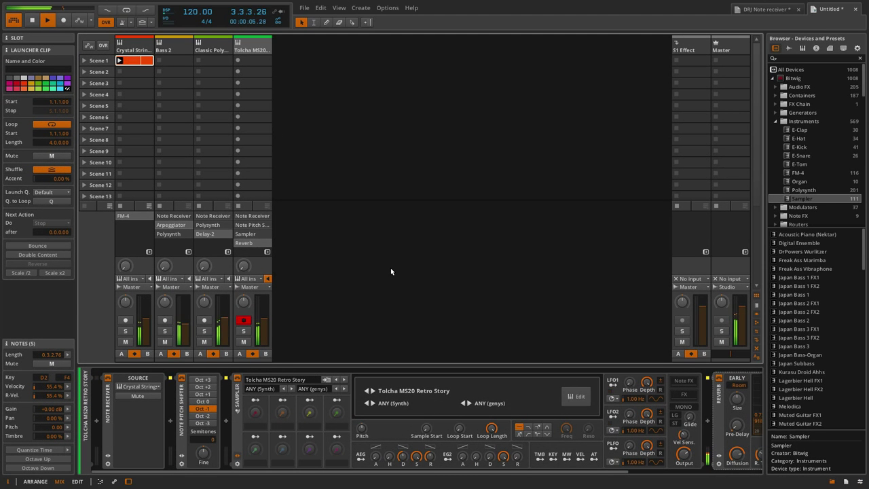
left_click_drag(265, 326, 265, 319)
key("space")
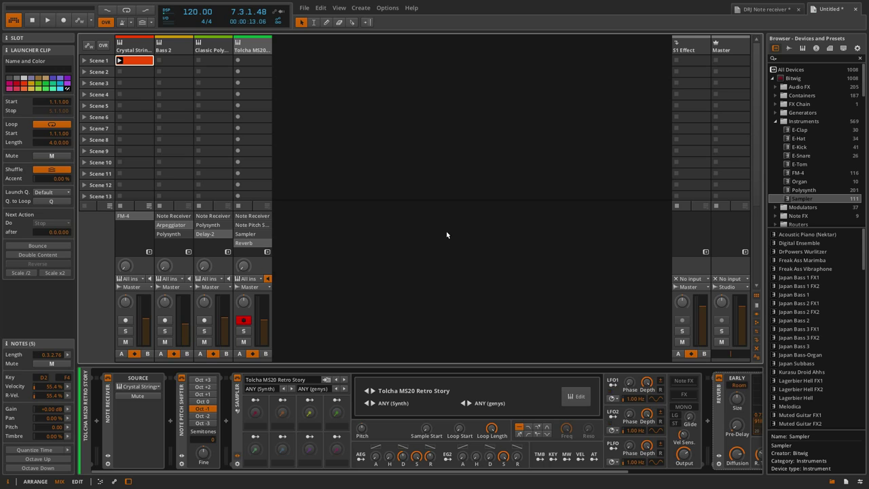
Delete all four instrument tracks from the project
left_click(140, 46)
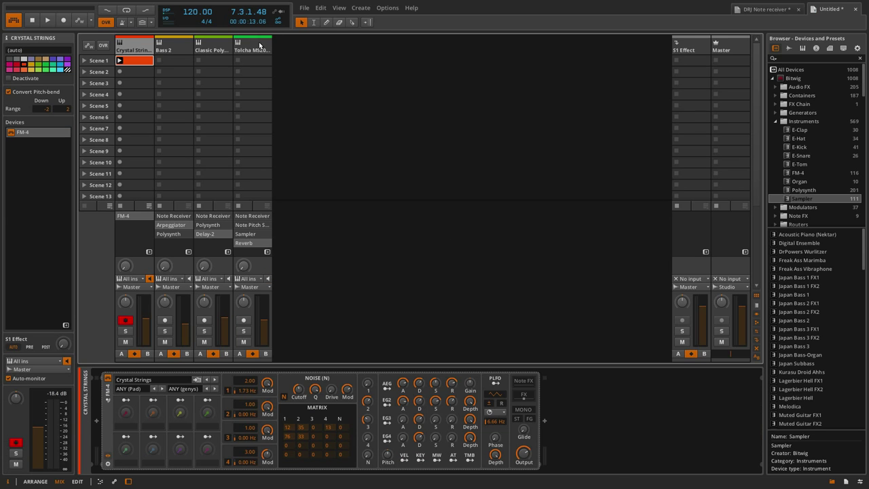
key("ctrl+a")
key("Delete")
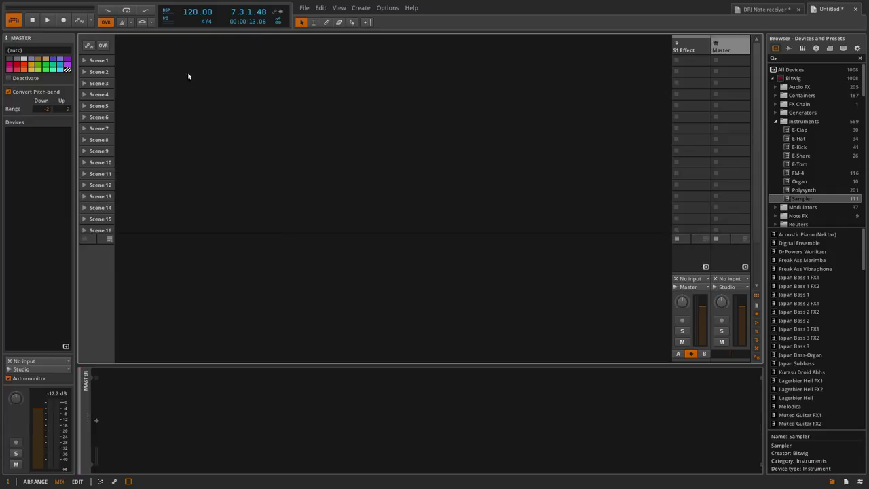
Create an empty instrument track and add the Kontakt 5 8out plug-in on a second track beside it
key("ctrl+t")
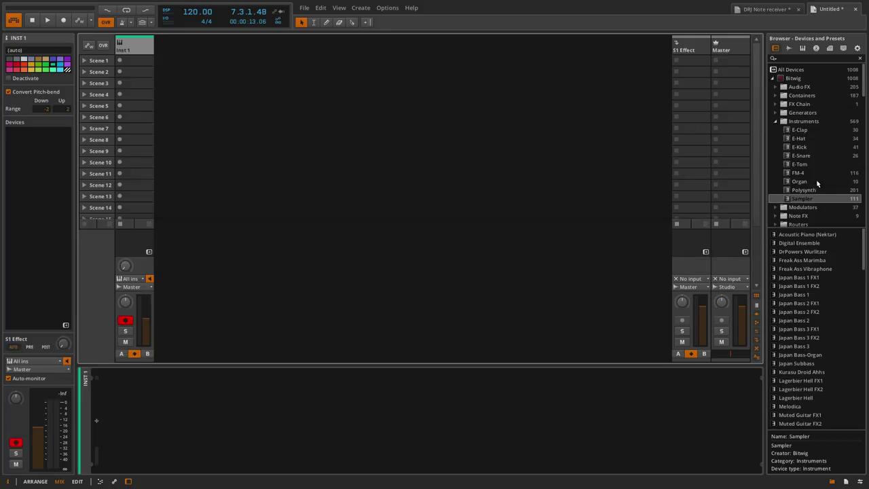
scroll(817, 182, "down", 10)
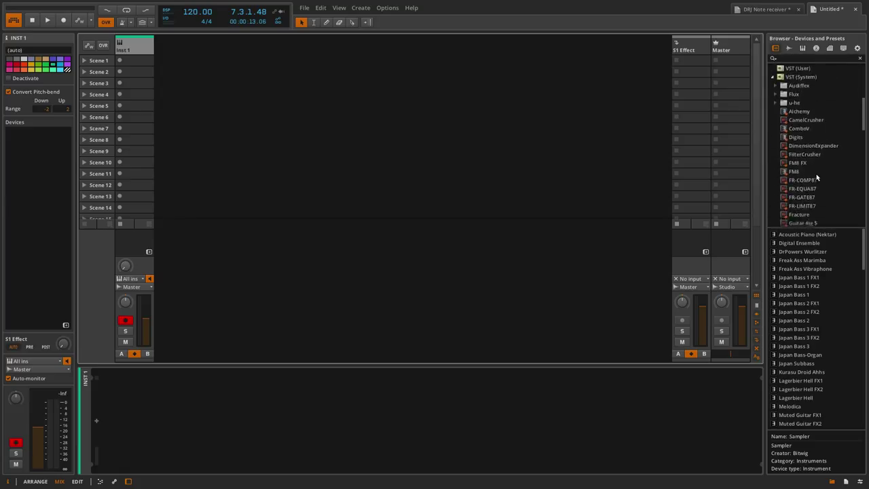
scroll(818, 178, "down", 6)
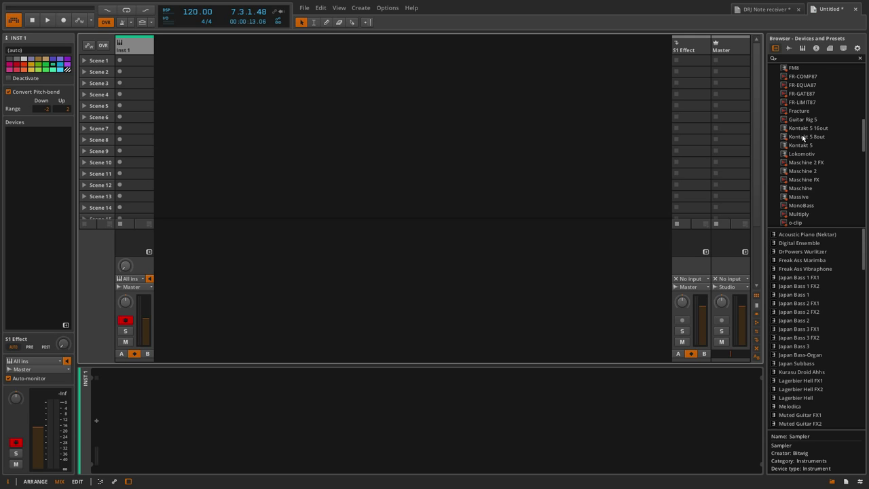
left_click_drag(803, 137, 201, 60)
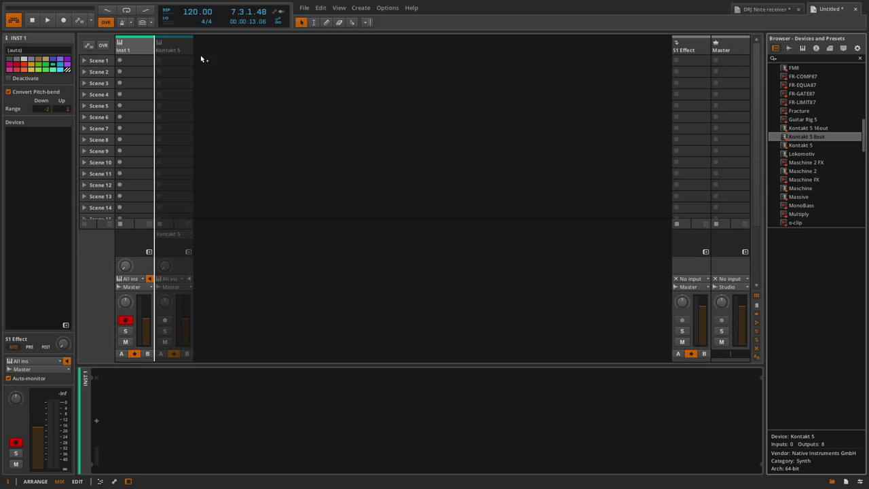
left_click_drag(154, 46, 156, 47)
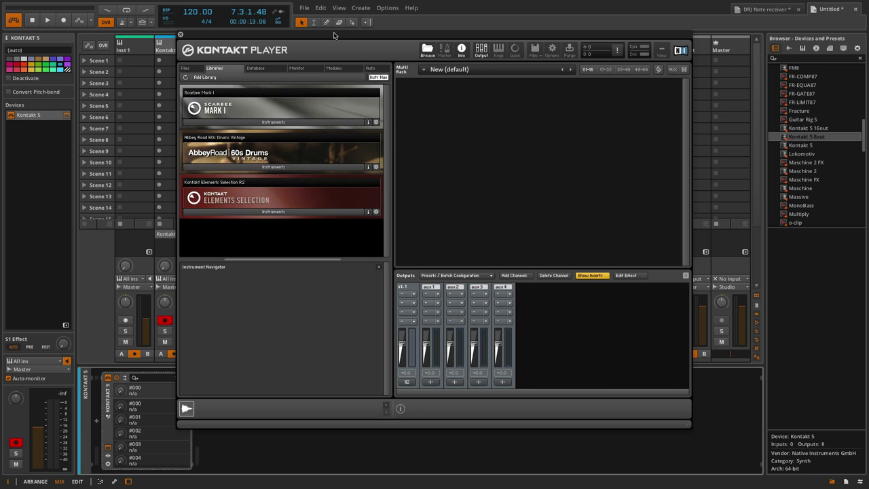
Add all missing output chains to Kontakt 5 and unfold its track to show them in the mixer
left_click_drag(333, 35, 418, 36)
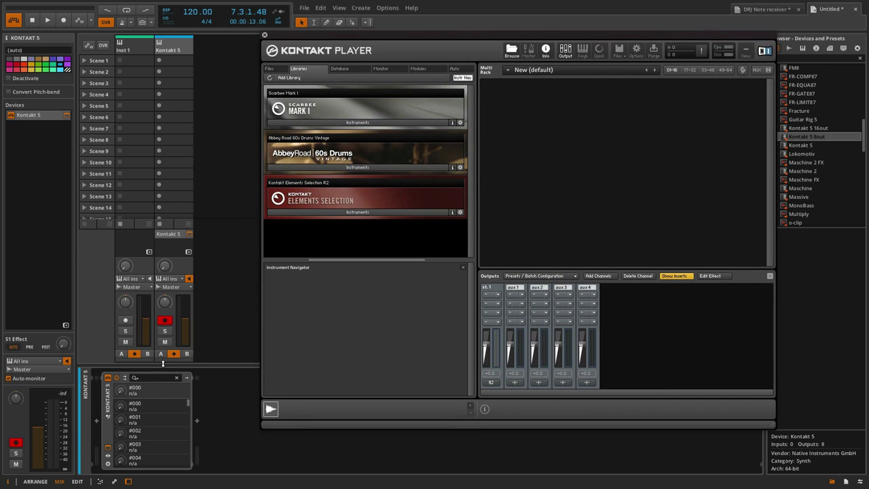
left_click(125, 378)
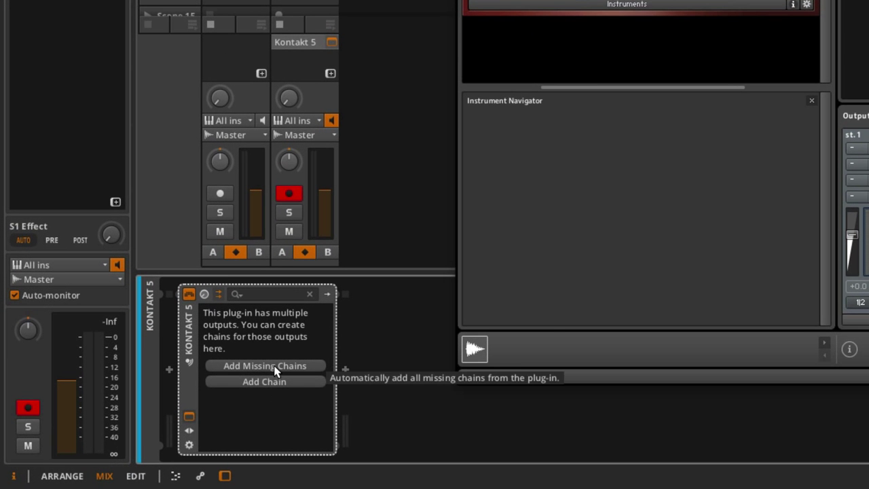
left_click(275, 367)
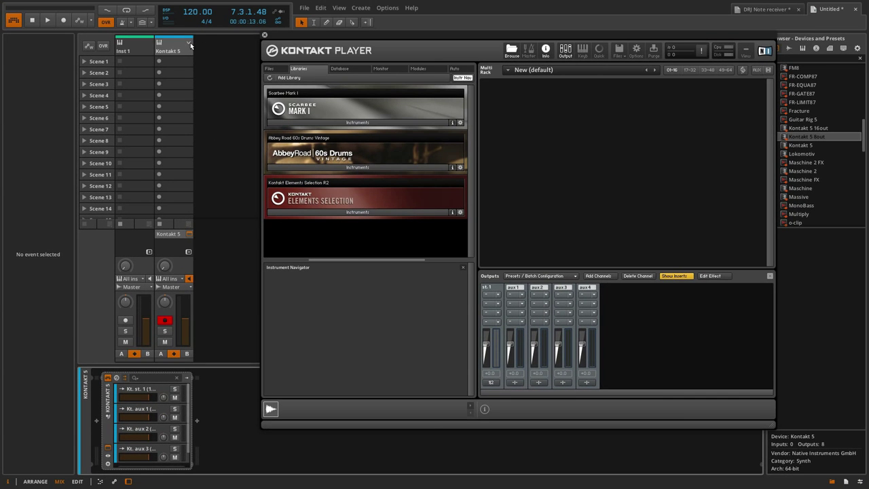
left_click(190, 45)
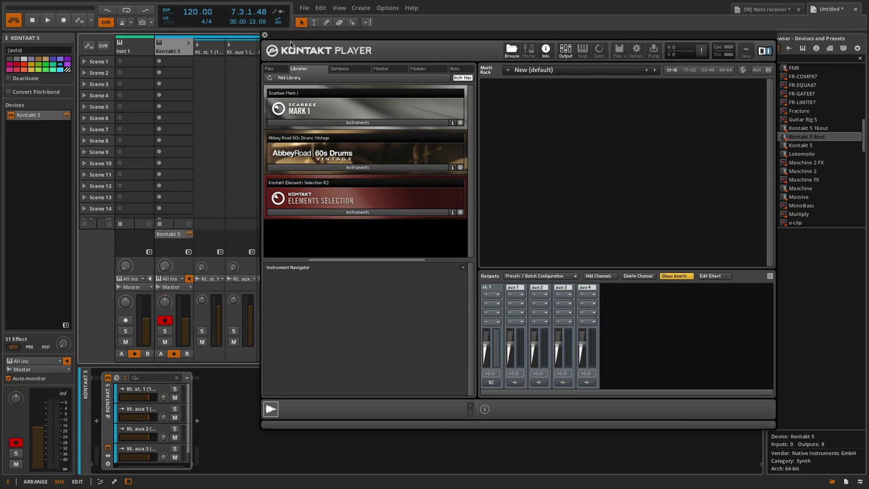
Load the Blue Ballad instrument from the Scarbee Mark I library into Kontakt
left_click_drag(302, 42, 365, 46)
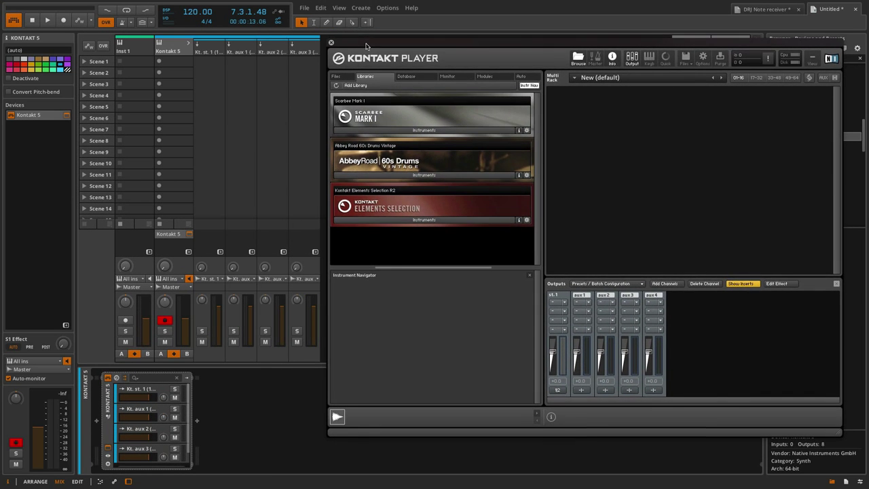
left_click(464, 131)
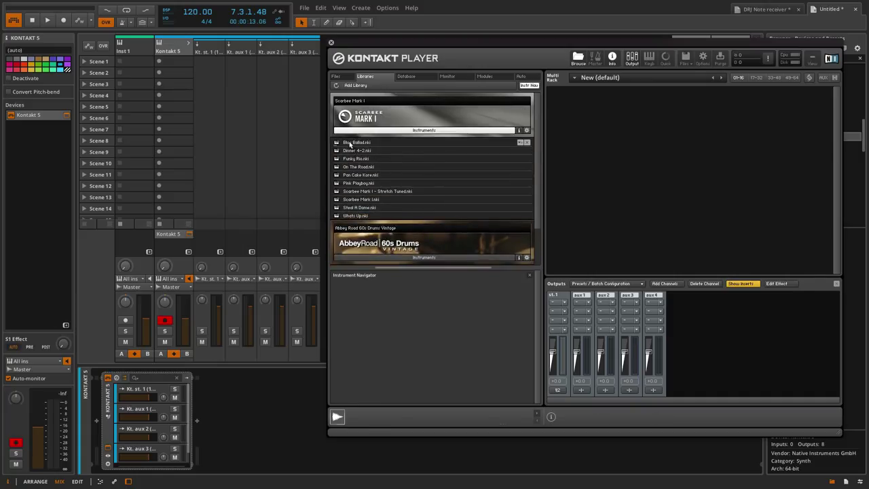
double_click(350, 144)
Load the Upright Piano instrument from the Kontakt Elements Selection R2 library as a second instrument in the rack
scroll(420, 224, "down", 2)
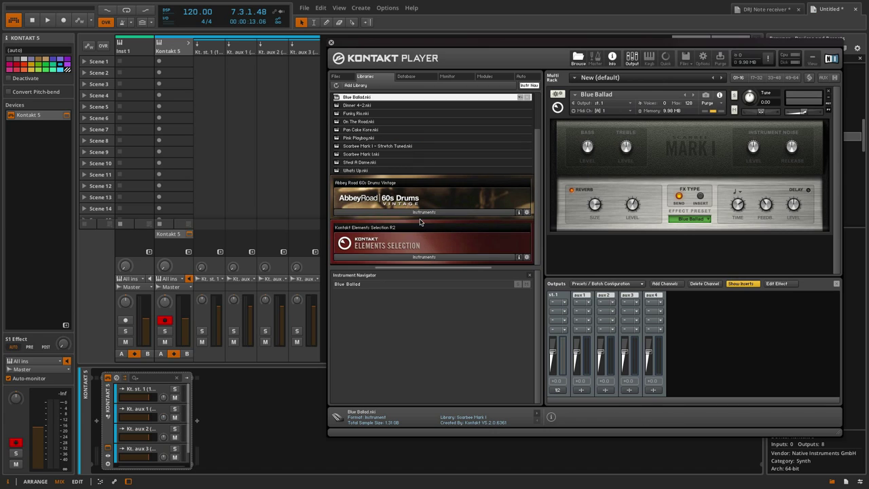
left_click(421, 257)
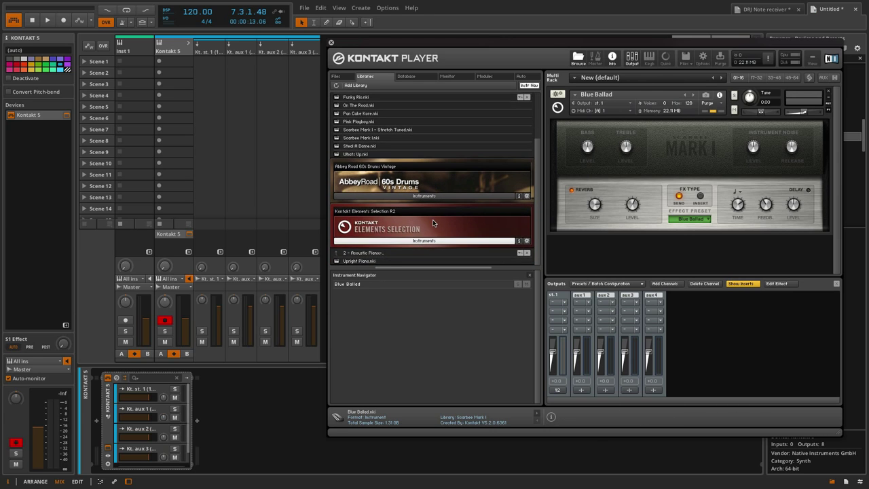
double_click(361, 262)
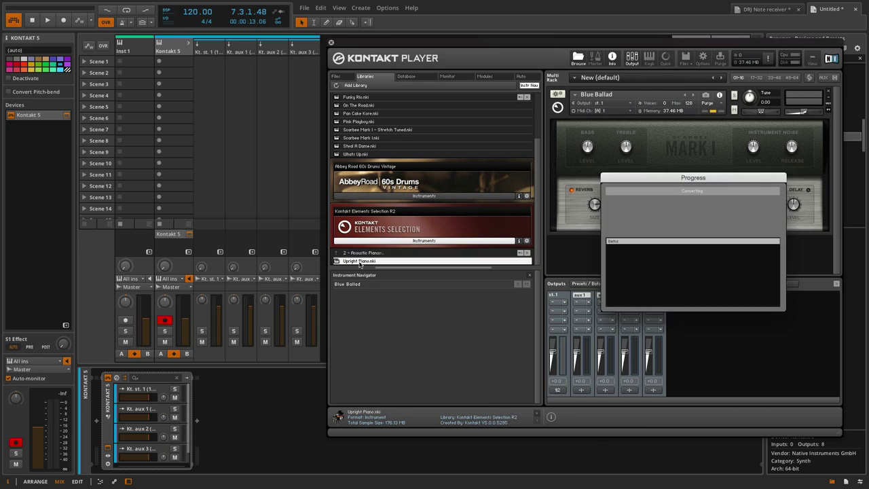
scroll(628, 243, "down", 2)
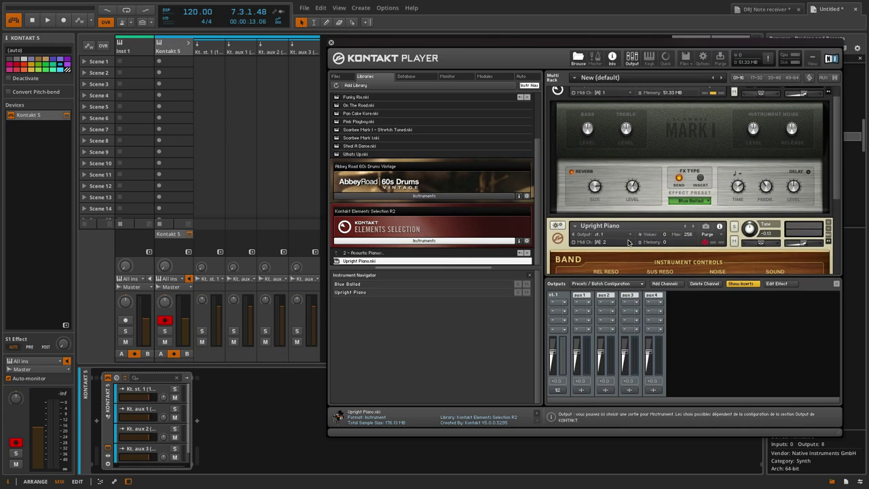
scroll(630, 211, "up", 2)
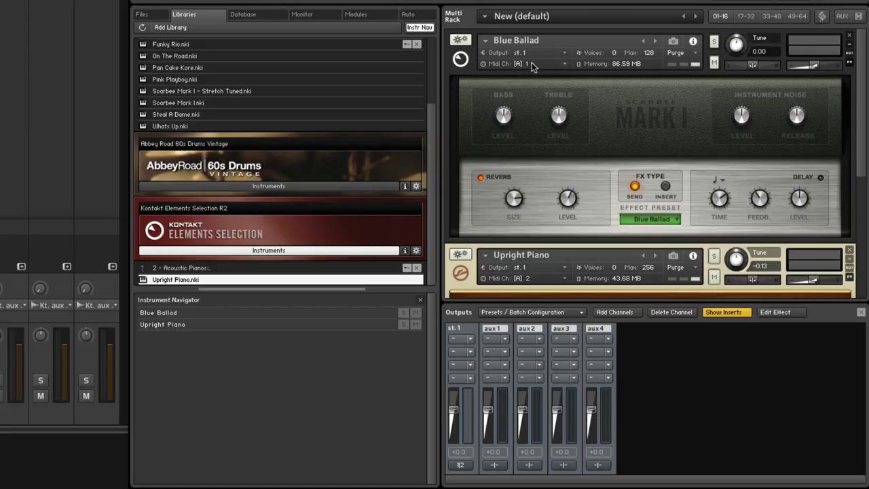
Create one new two-channel master output in Kontakt, assigned to host output Kt. aux 1 [1] with ascending output assignment
scroll(544, 194, "down", 1)
scroll(544, 188, "down", 1)
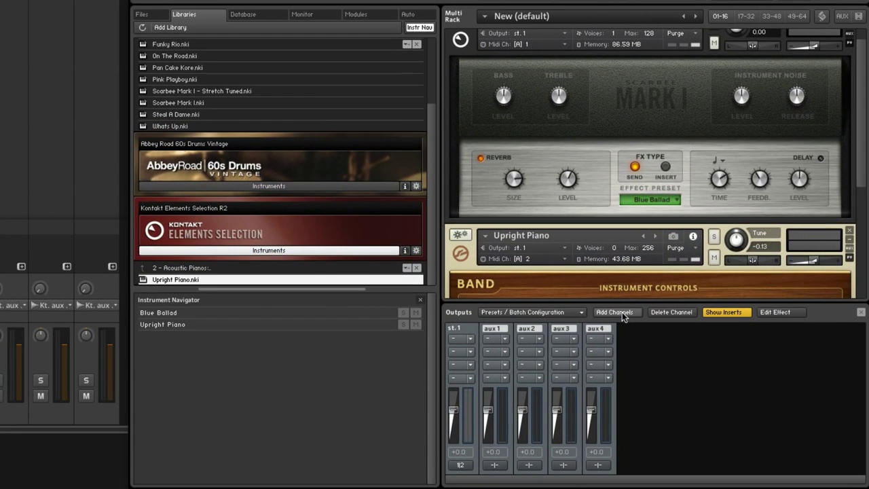
left_click(622, 311)
left_click(516, 246)
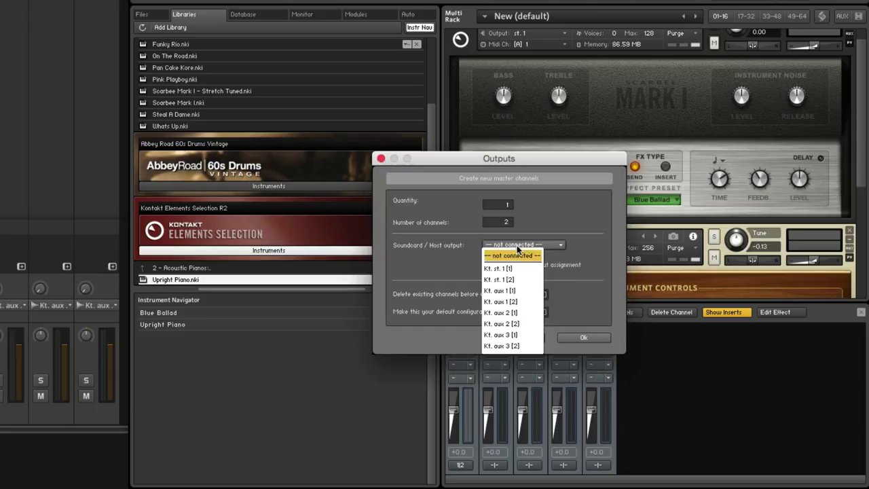
left_click(510, 290)
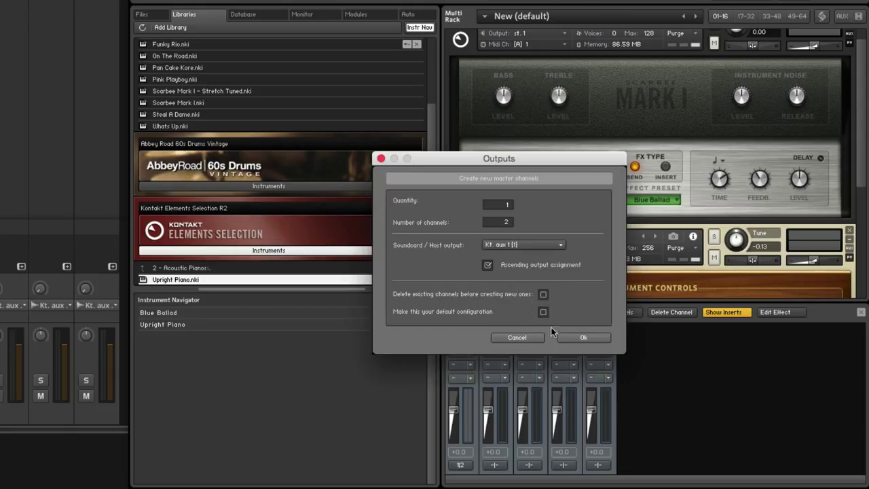
left_click(583, 338)
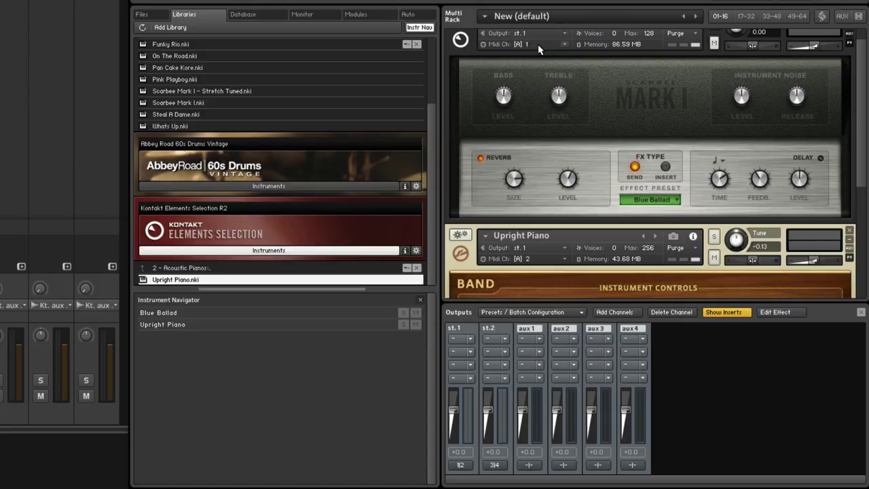
Route the Upright Piano instrument in the Kontakt rack to the second stereo output, st.2
left_click(528, 250)
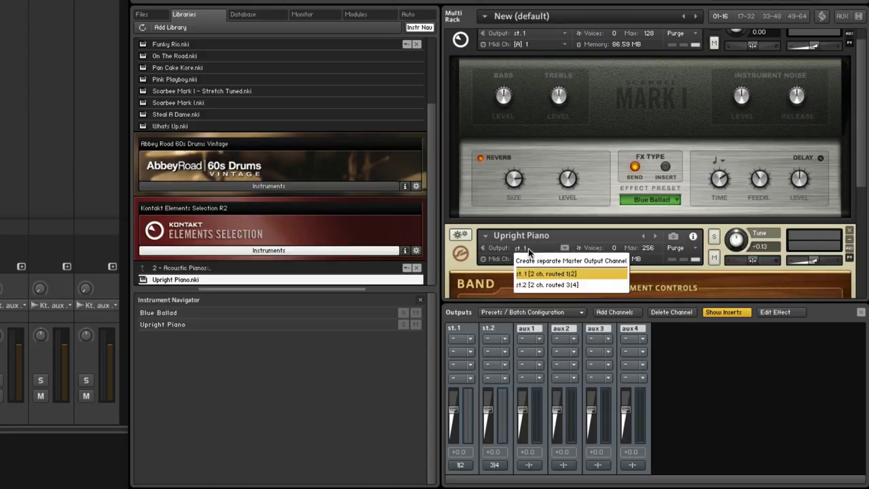
left_click(541, 285)
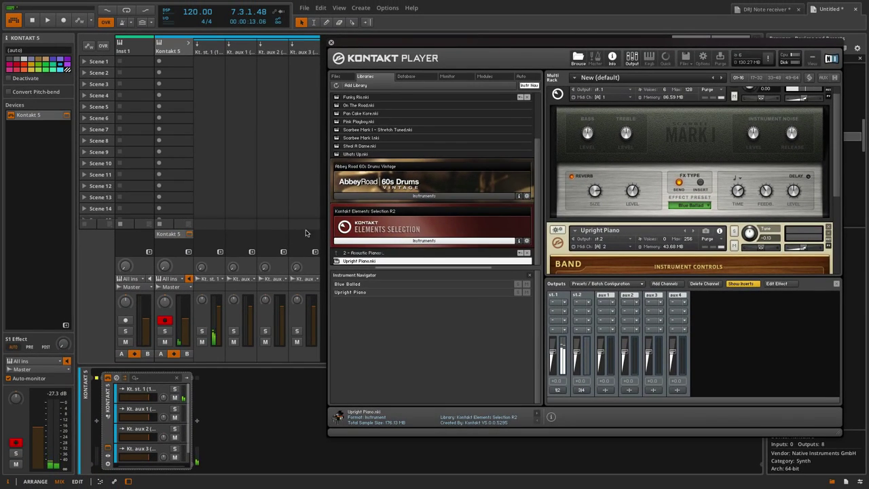
Shift the Kontakt window aside to free the mixer and add two new instrument tracks after the Kontakt 5 outputs
left_click_drag(411, 53, 504, 56)
left_click(355, 112)
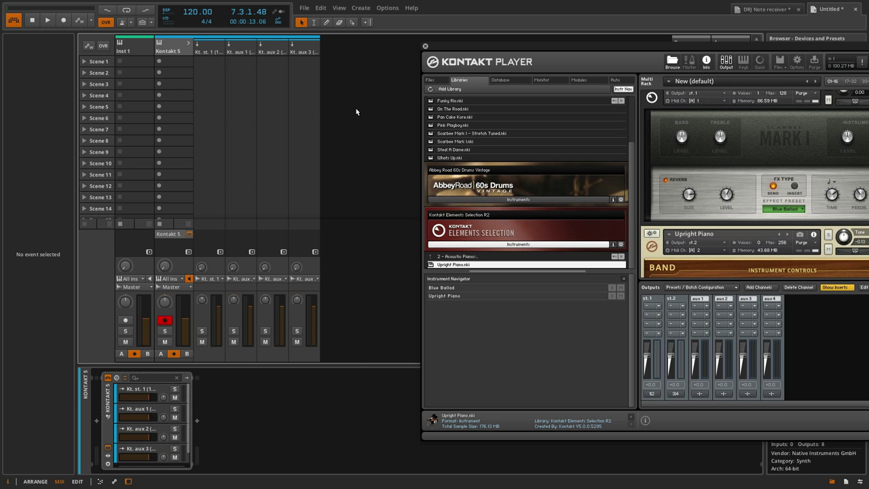
key("ctrl+t")
key("ctrl+t")
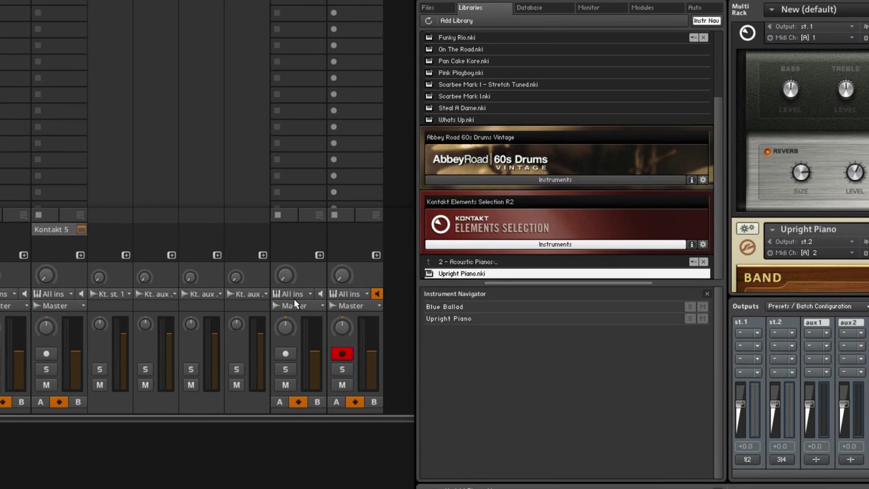
Route the output of track Inst 3 as notes to the Kontakt 5 plug-in
left_click(338, 280)
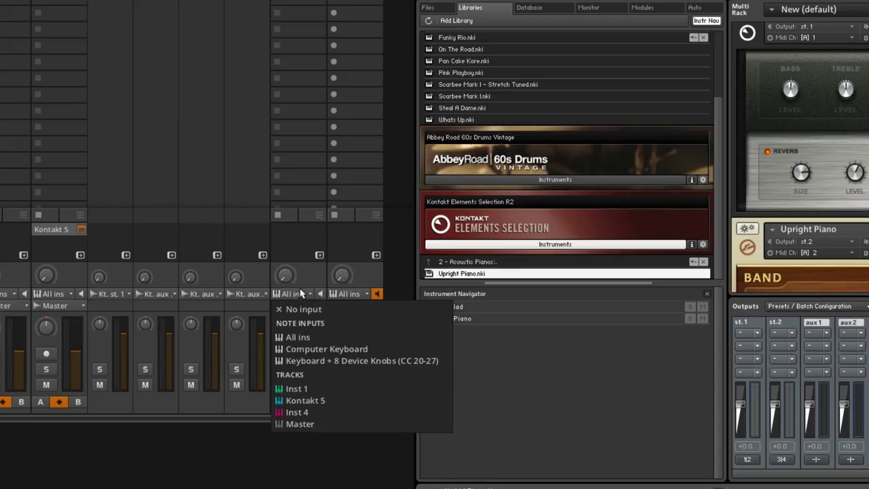
left_click(302, 292)
left_click(303, 307)
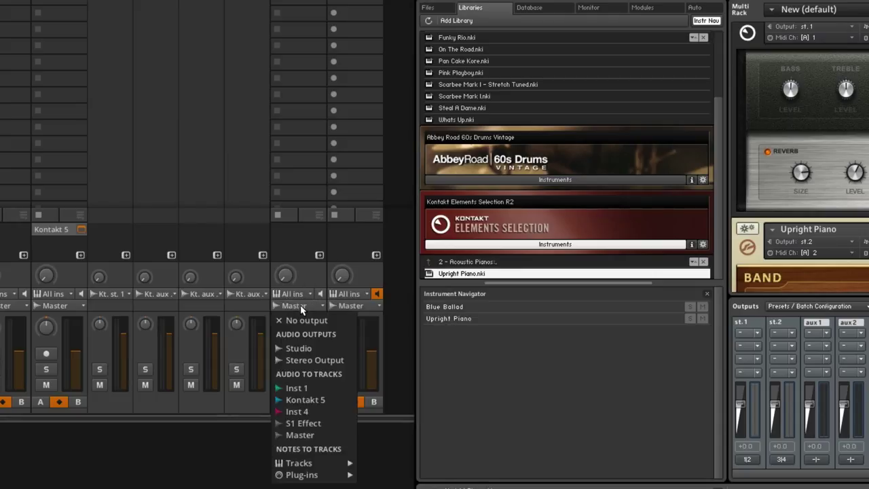
mouse_move(305, 474)
mouse_move(419, 479)
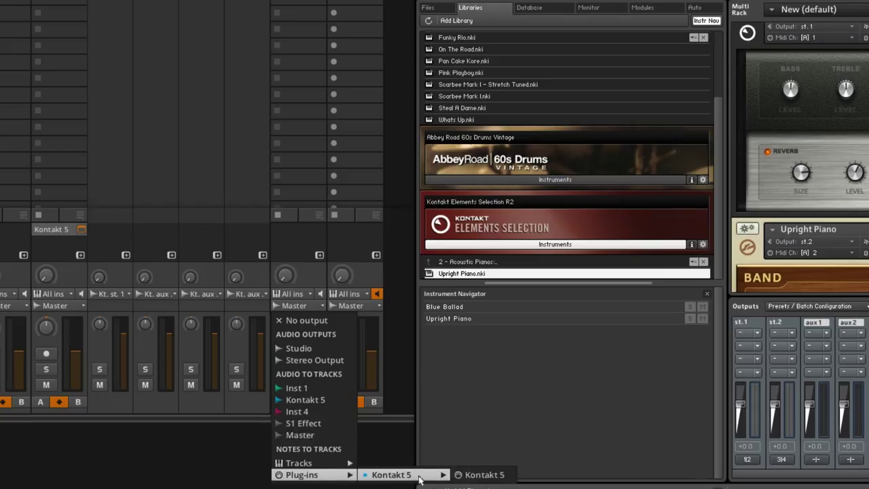
left_click(482, 475)
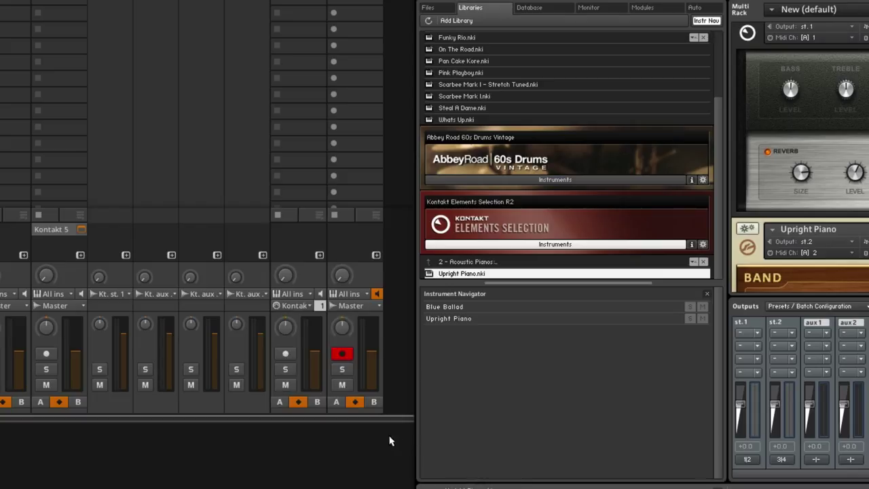
Route the output of track Inst 4 as notes to the same Kontakt 5 plug-in
left_click(350, 305)
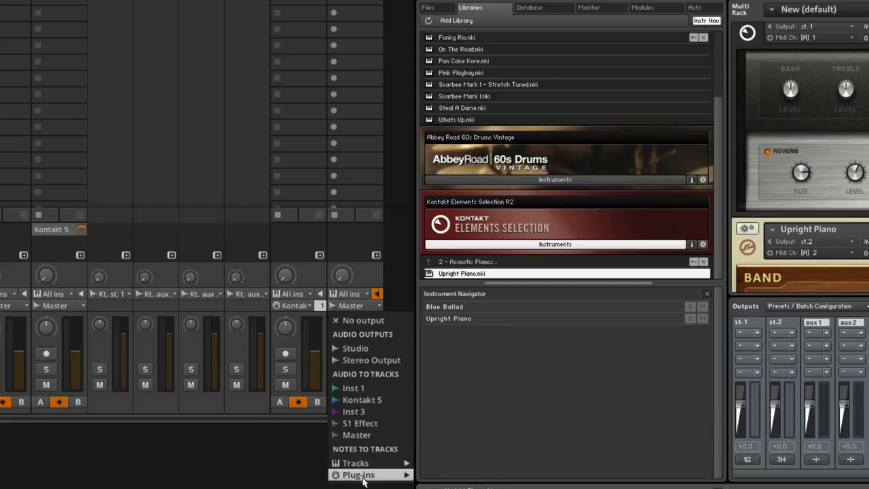
mouse_move(363, 475)
mouse_move(456, 478)
left_click(530, 475)
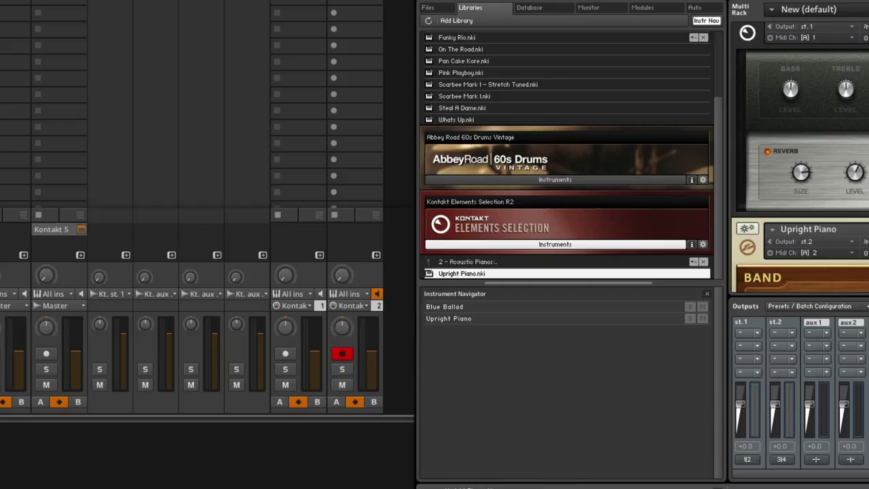
Audition the two routed Kontakt instruments by record-arming Inst 3 and Inst 4 together, Inst 3 alone, and Inst 4 alone
left_click(284, 356)
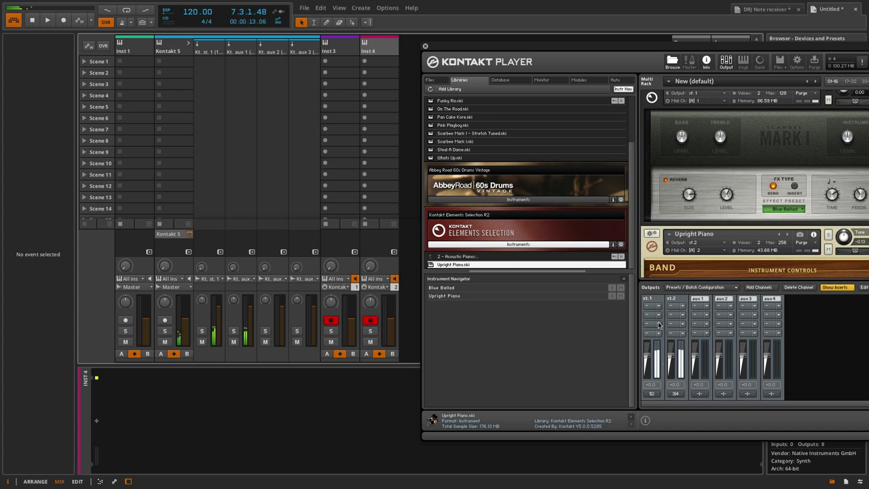
left_click(370, 320)
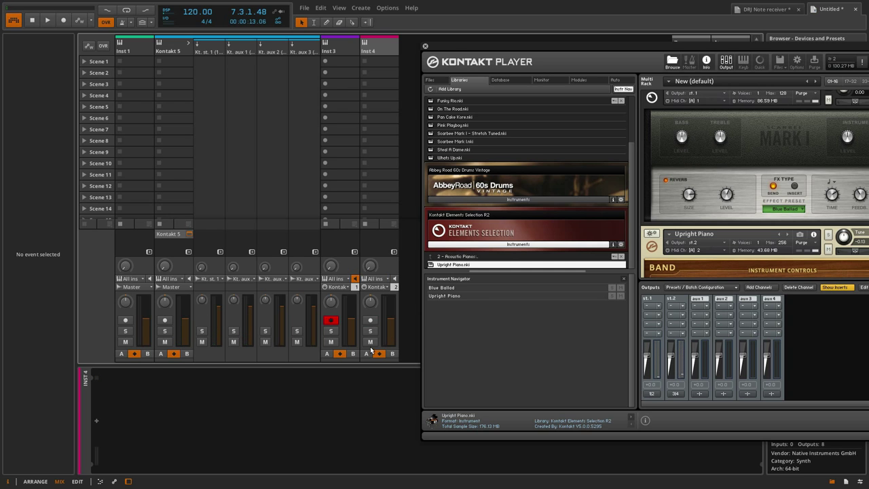
left_click_drag(456, 51, 445, 49)
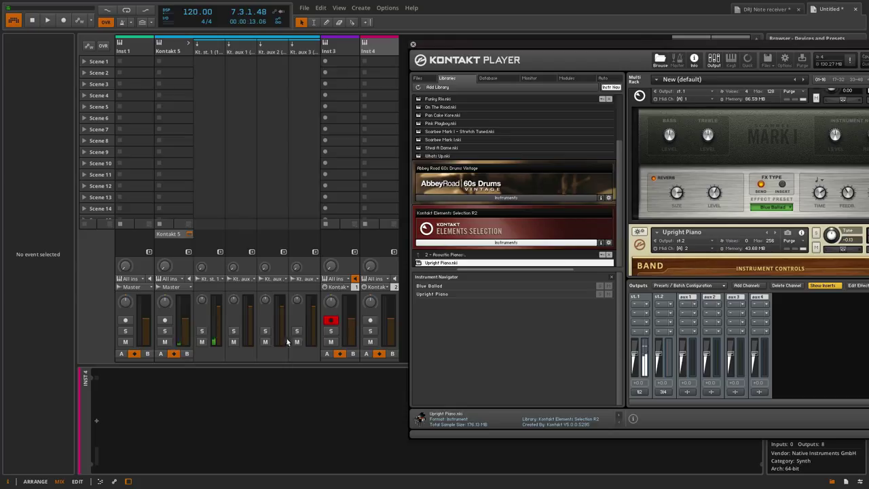
left_click(372, 322)
left_click(331, 320)
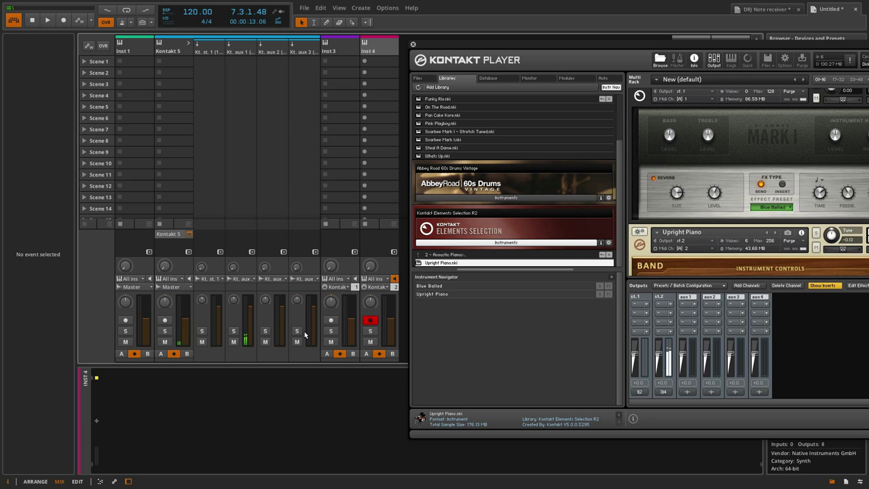
Add a Flanger to the Kt. st. 1 output channel and record-arm Inst 3 to play through it
left_click(207, 54)
left_click(95, 421)
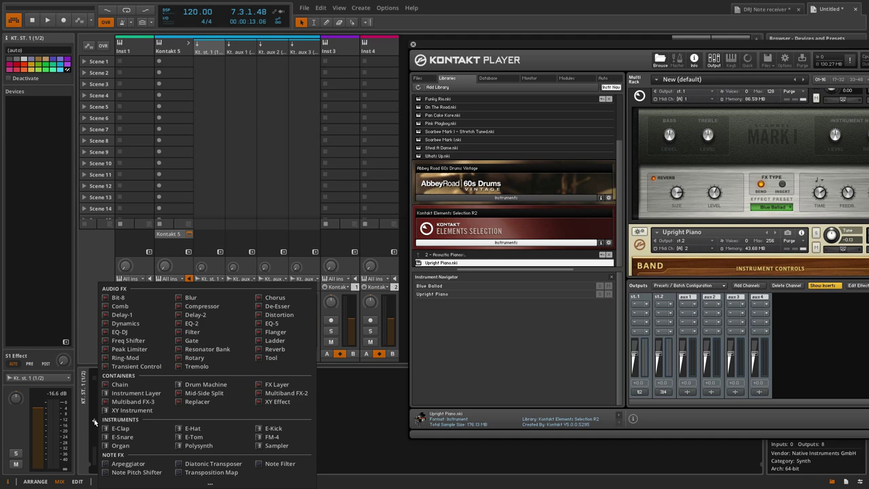
left_click(271, 333)
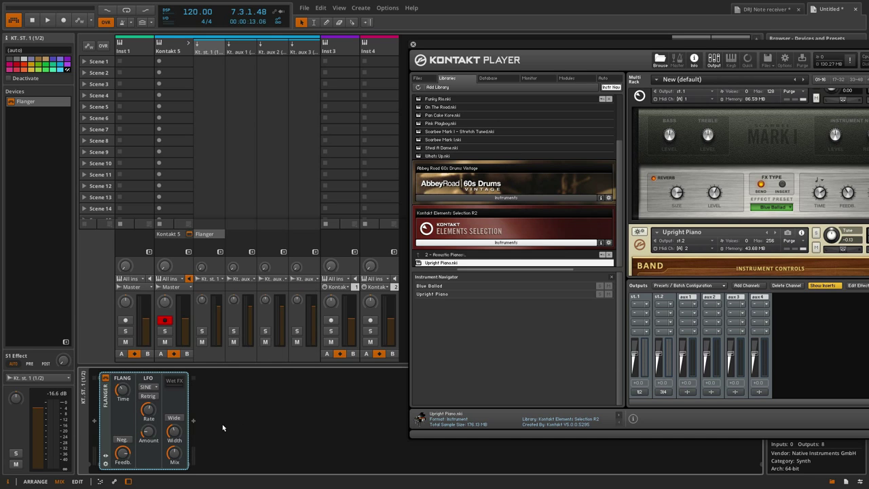
left_click(331, 320)
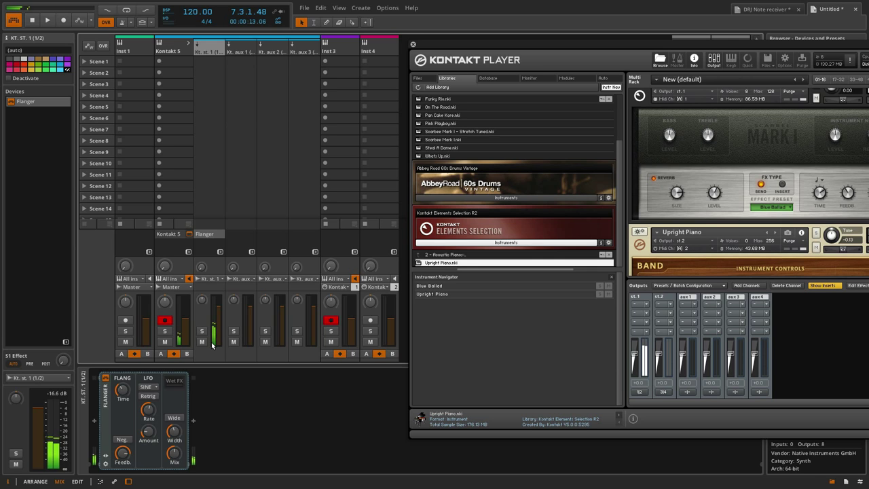
Add a Reverb device to the Kt. aux 1 output channel
left_click(238, 53)
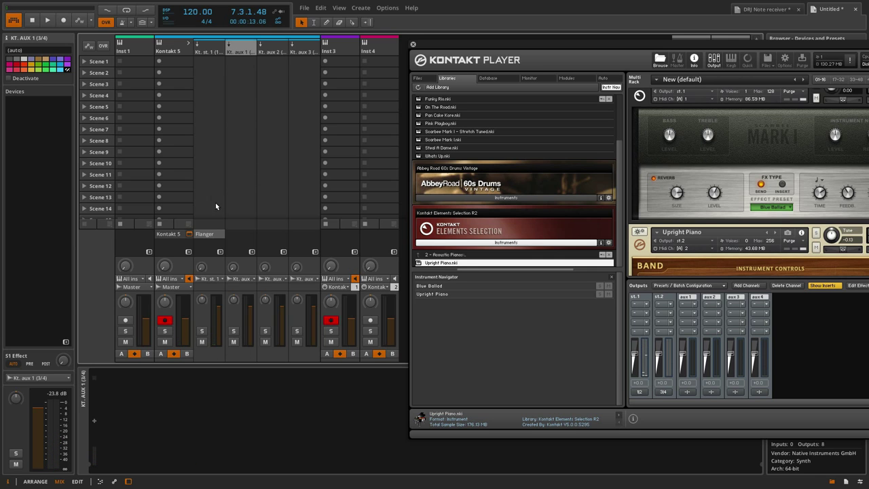
left_click(95, 421)
double_click(283, 346)
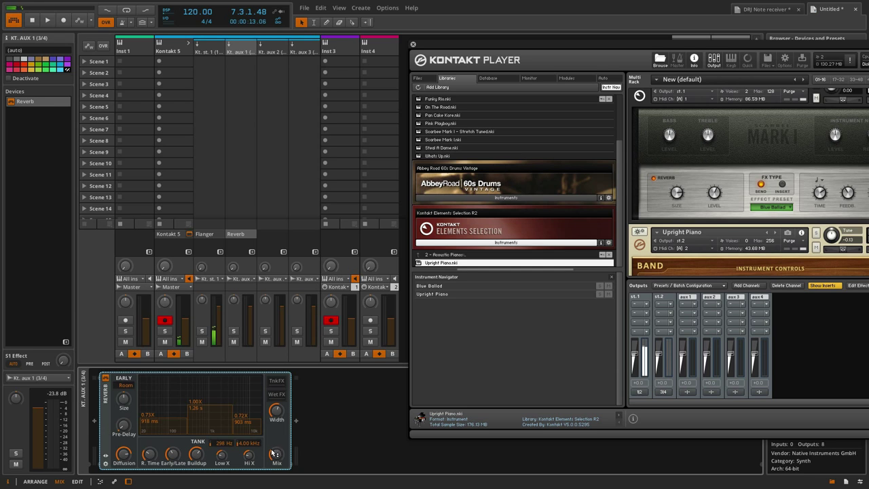
Switch record arming from Inst 3 to Inst 4 and set the Reverb's mix to 54.5 %
left_click(370, 320)
left_click(330, 320)
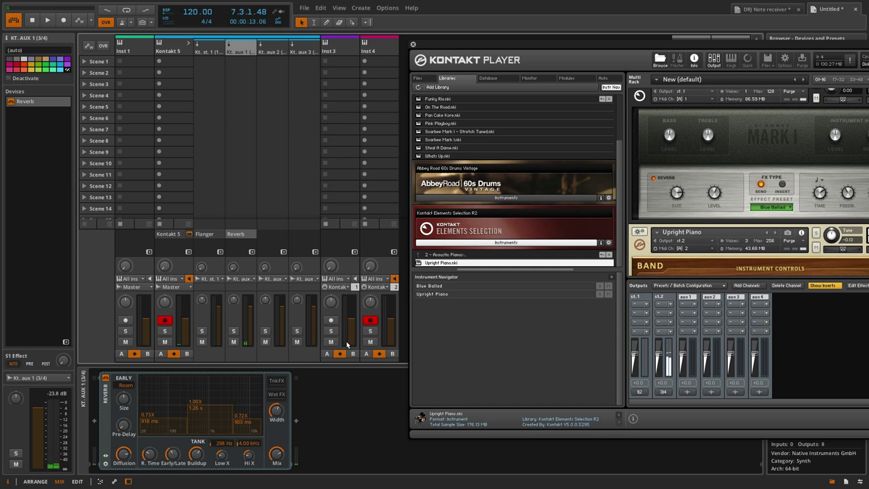
left_click_drag(277, 455, 277, 462)
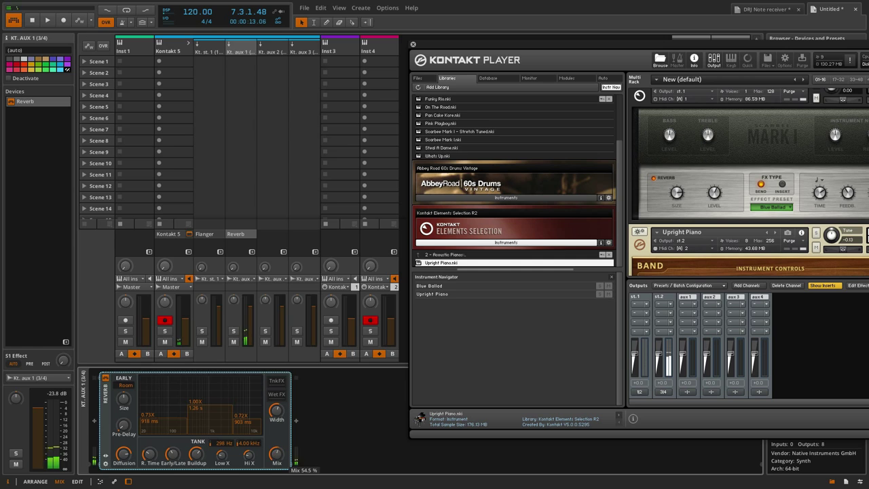
Record-arm Inst 3 alongside Inst 4 and move the Kontakt window back fully into view
left_click(332, 321)
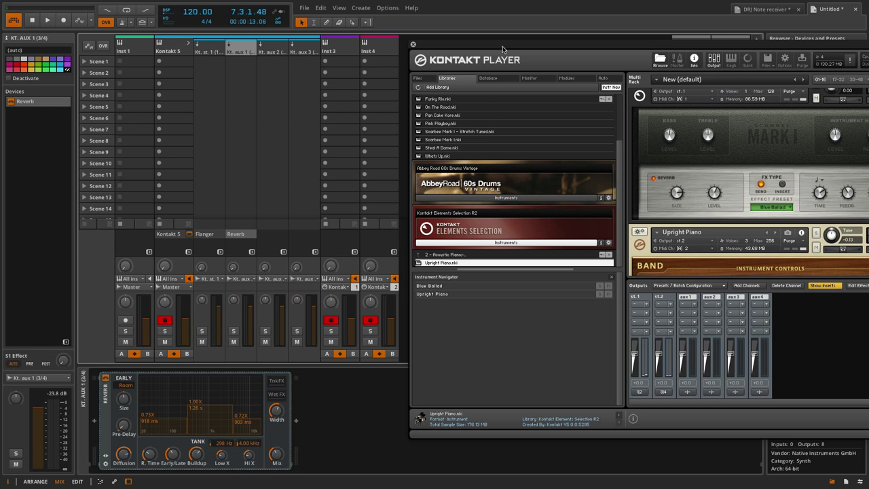
left_click_drag(503, 49, 415, 40)
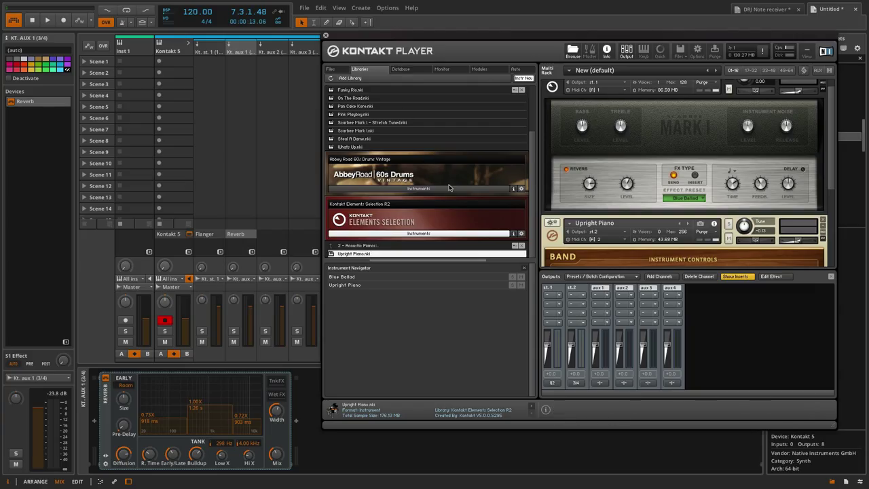